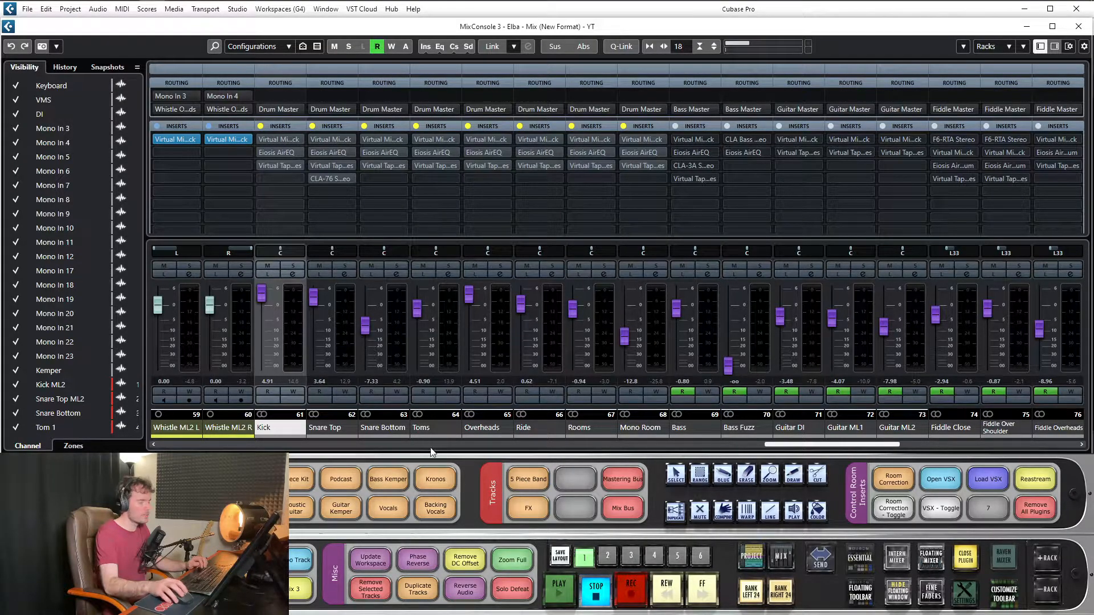
# Look over the drum, bass, guitar, fiddle and accordion group channels in the mixer
pyautogui.moveTo(823, 445); pyautogui.dragTo(838, 450)
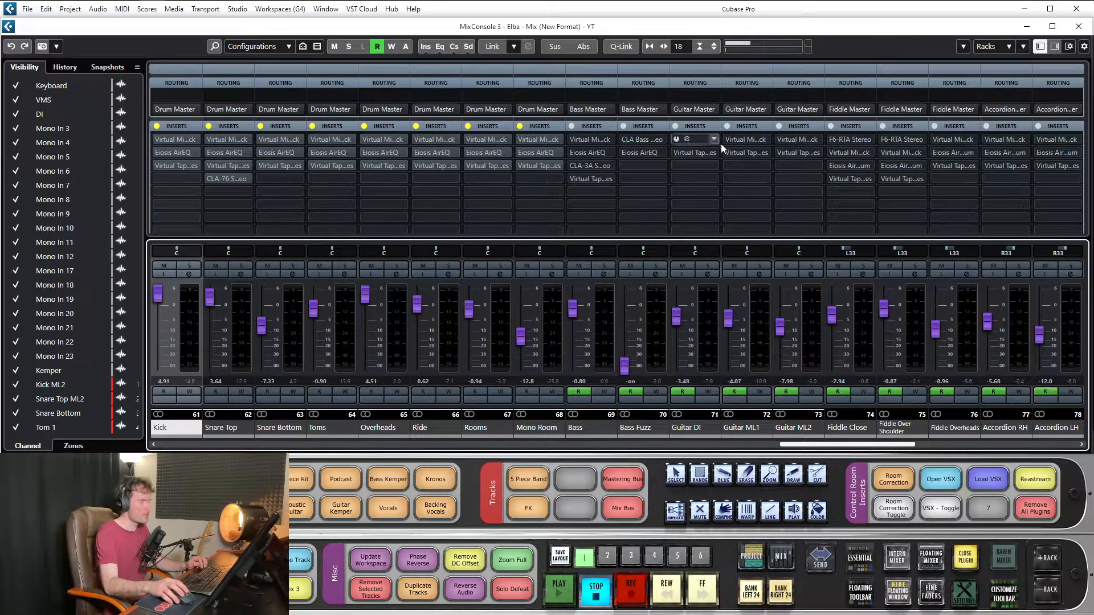
pyautogui.hscroll(2, 837, 422)
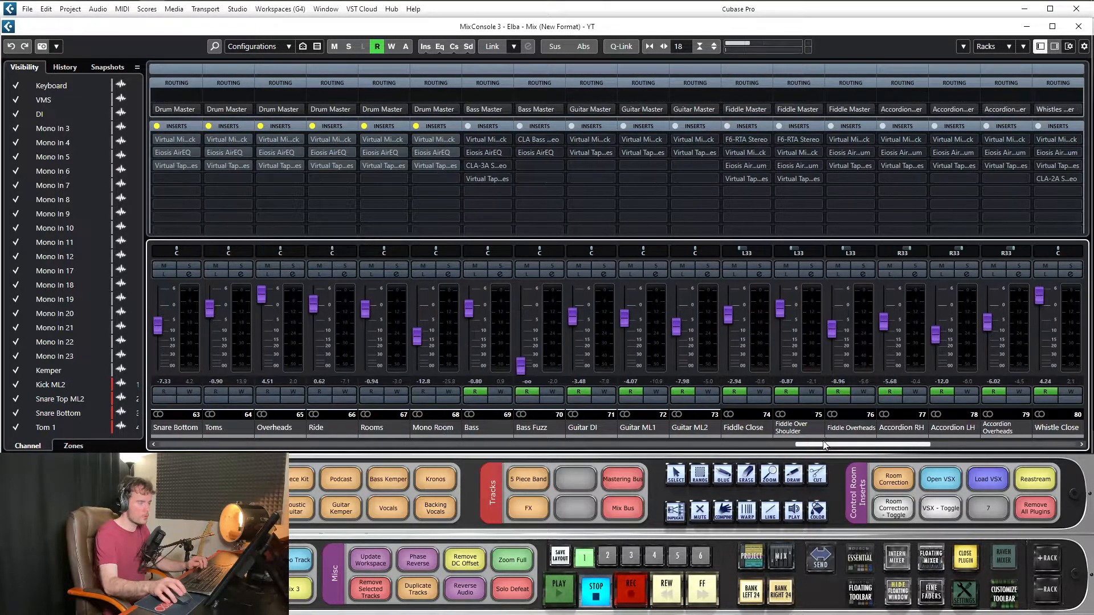
pyautogui.hscroll(-2, 826, 426)
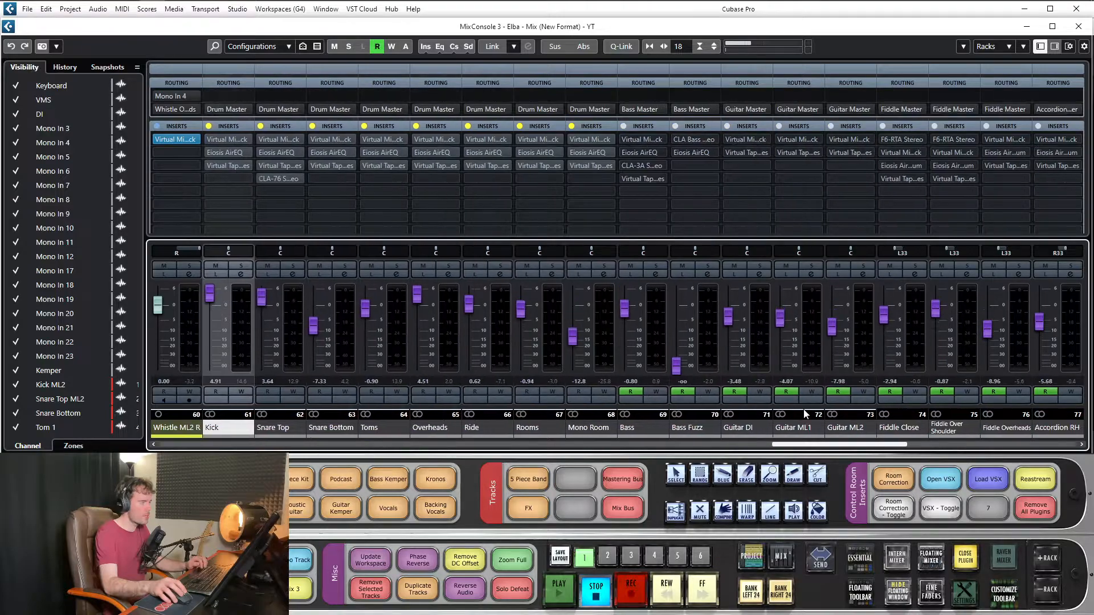
# Review the channel racks one after another, from inserts through sends and strip, finishing with the EQ rack expanded
pyautogui.click(279, 127)
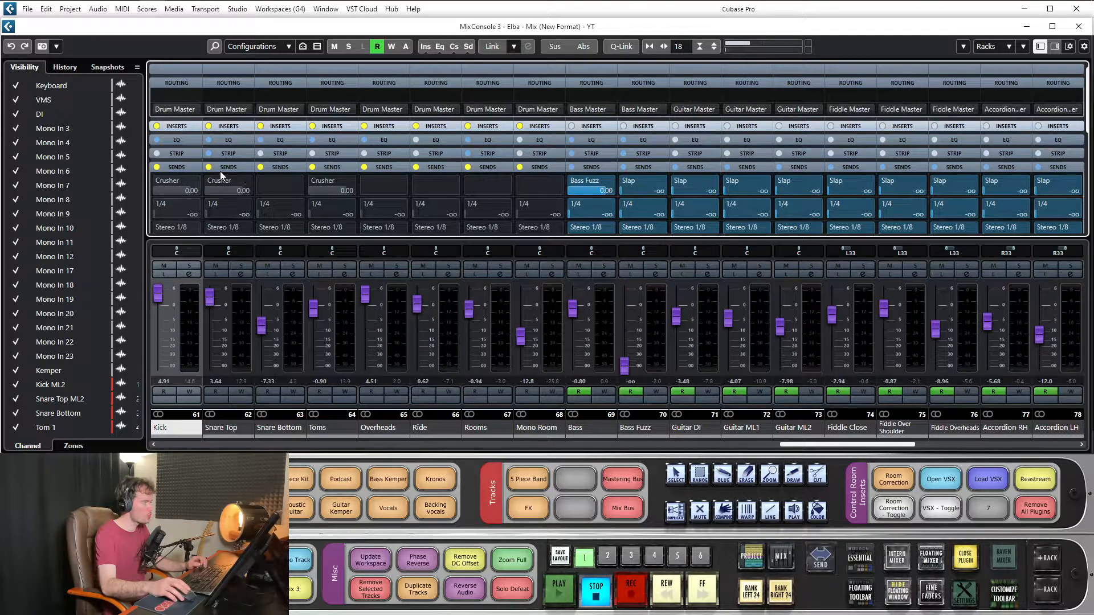
pyautogui.click(281, 168)
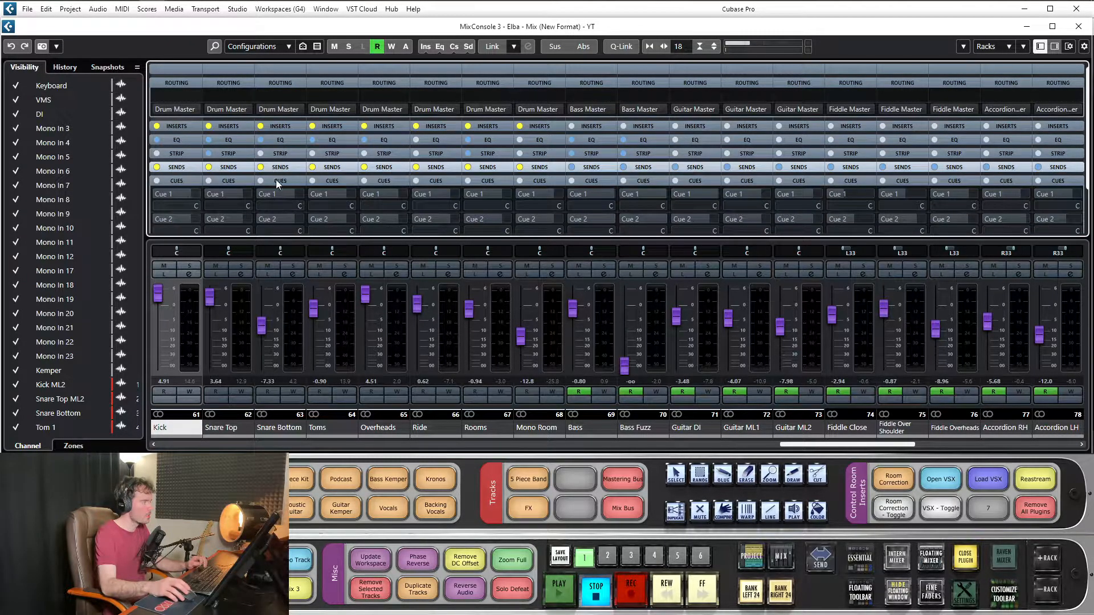
pyautogui.click(281, 155)
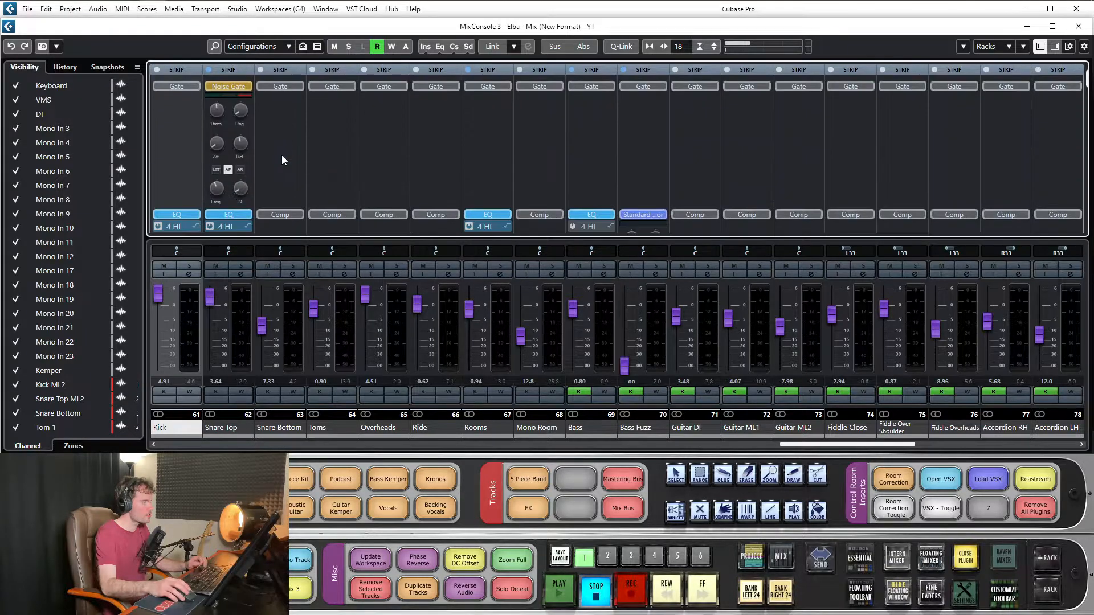
pyautogui.click(278, 70)
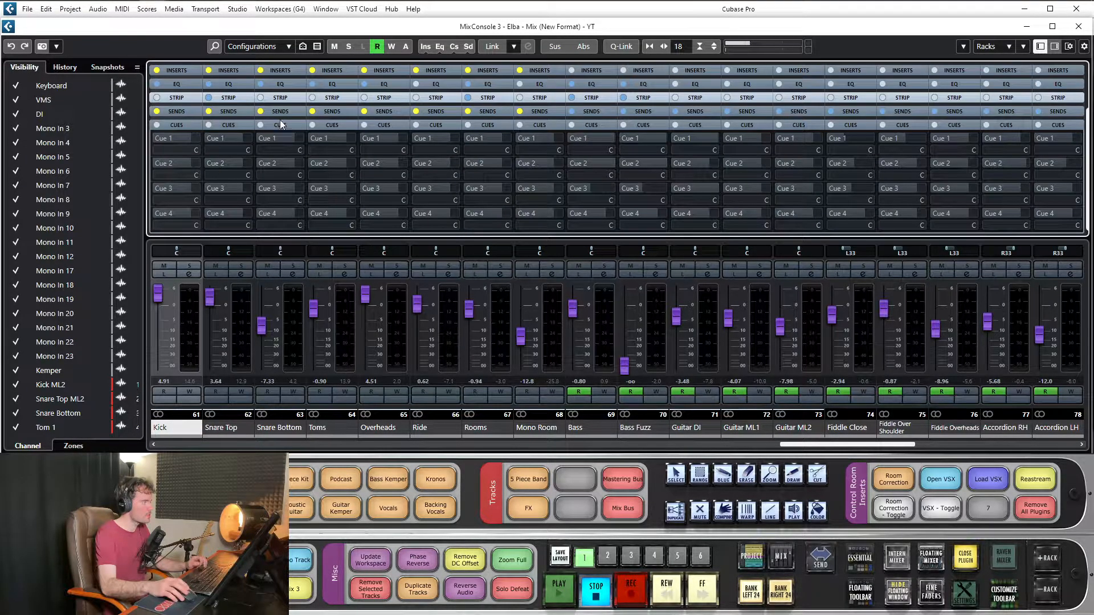
pyautogui.click(281, 85)
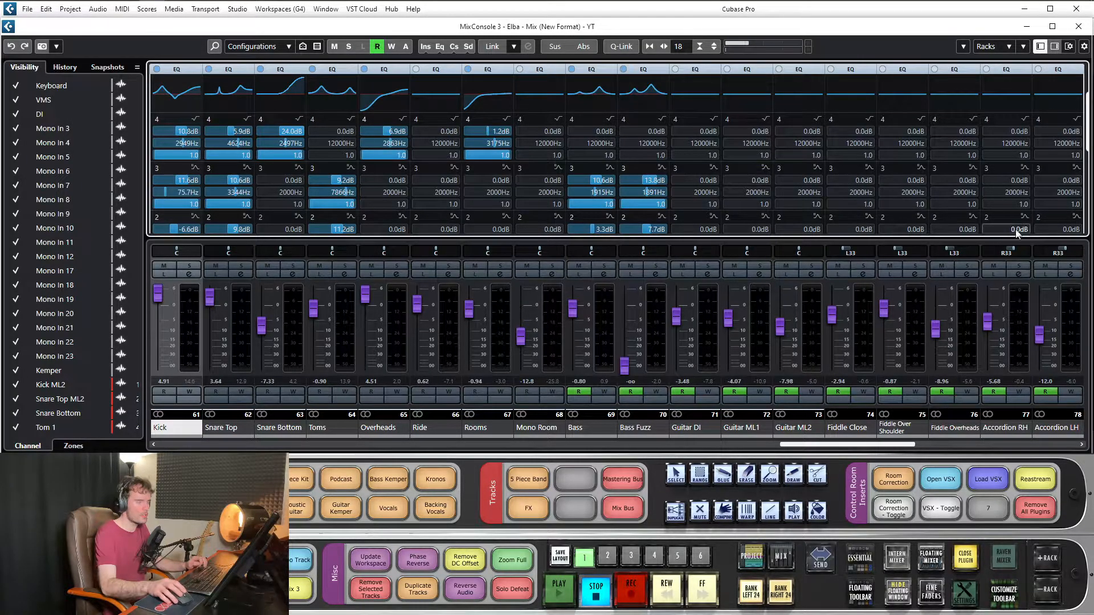
# Examine the EQ curves from the Kick group to the Bass groups, then collapse the EQ rack
pyautogui.moveTo(792, 444); pyautogui.dragTo(770, 445)
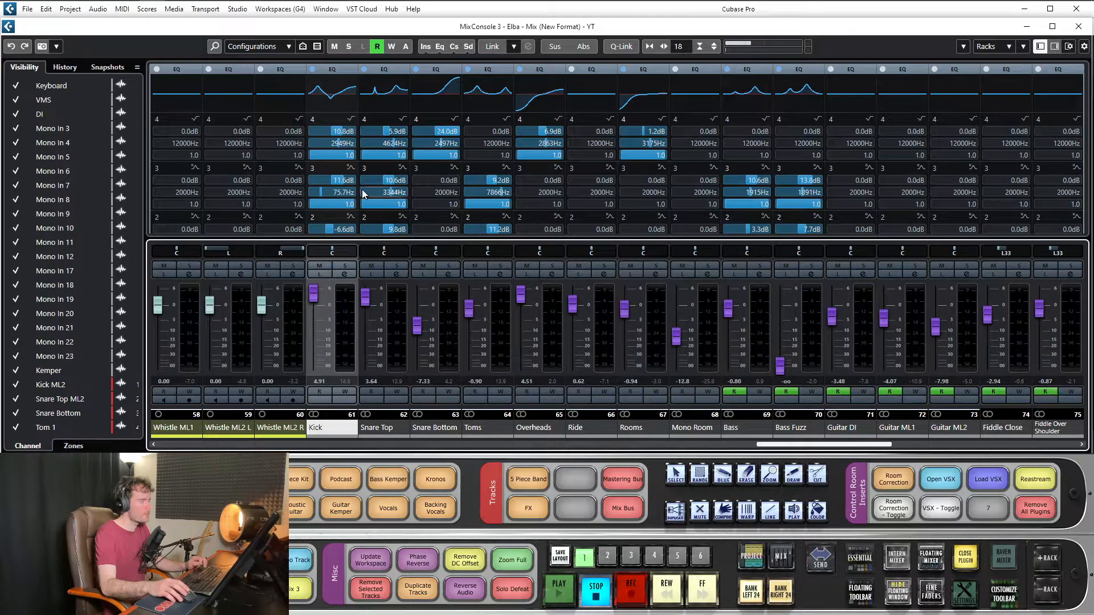
pyautogui.moveTo(362, 194); pyautogui.dragTo(365, 194)
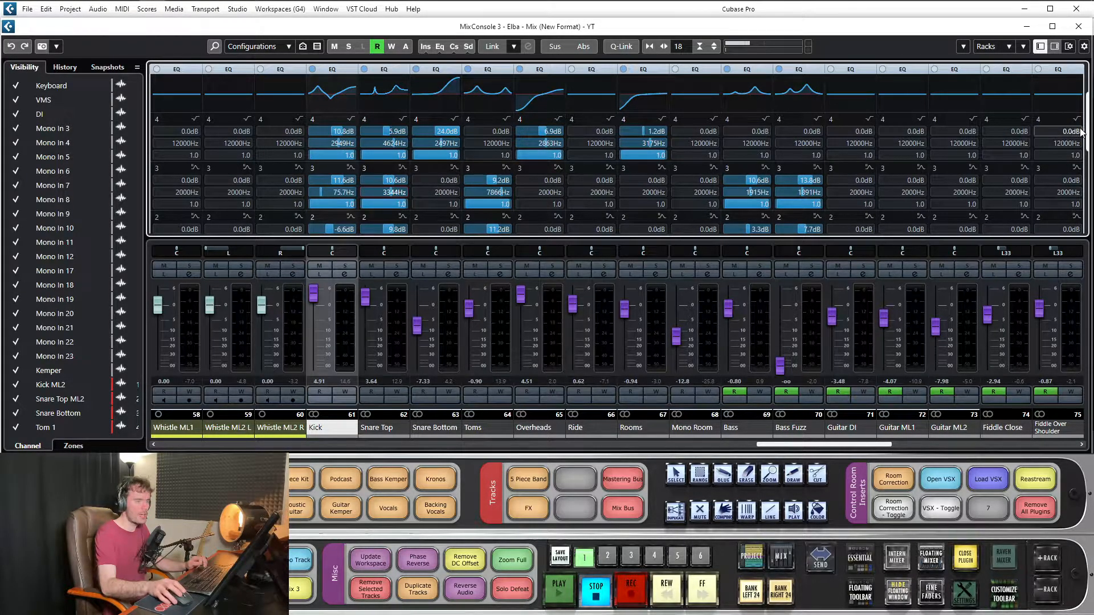
pyautogui.scroll(1, 1087, 130)
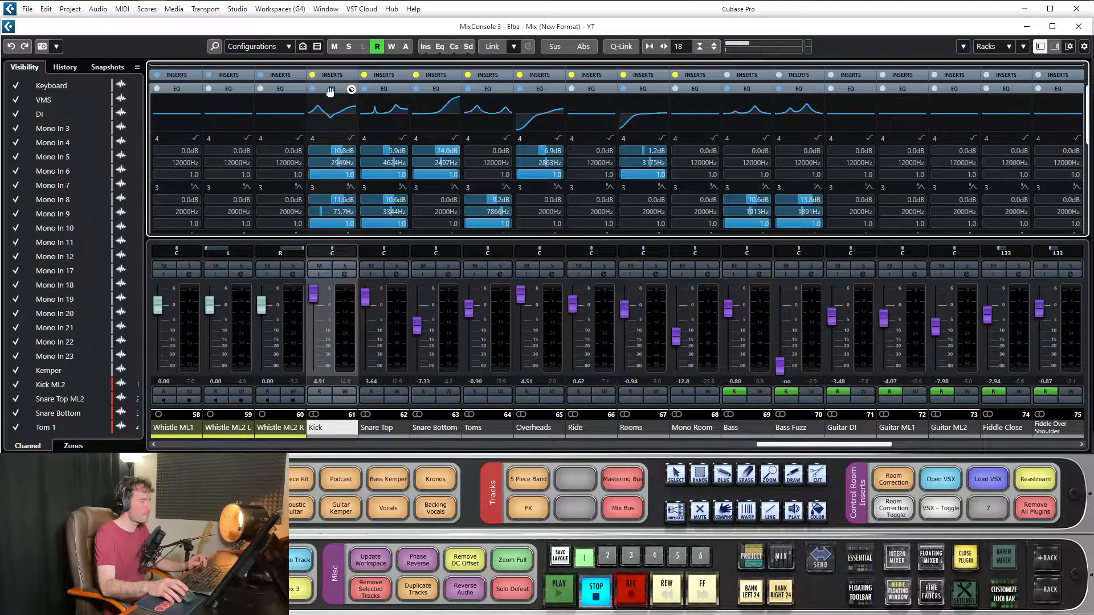
pyautogui.click(437, 89)
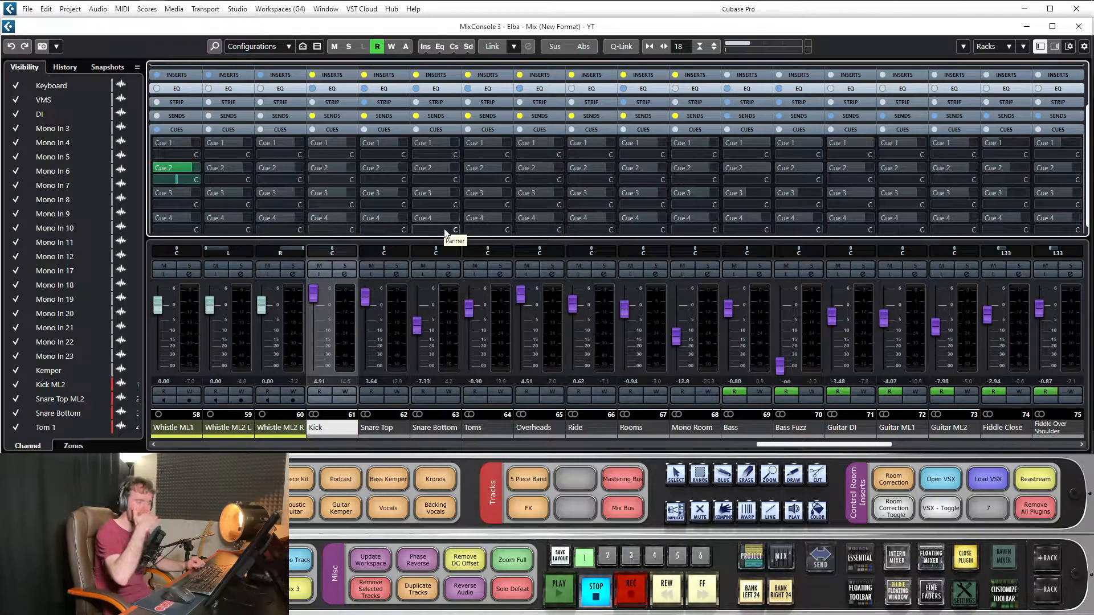
# Switch to the Project window and look through the recorded drum, bass and acoustic guitar tracks
pyautogui.hotkey('alt', '1')
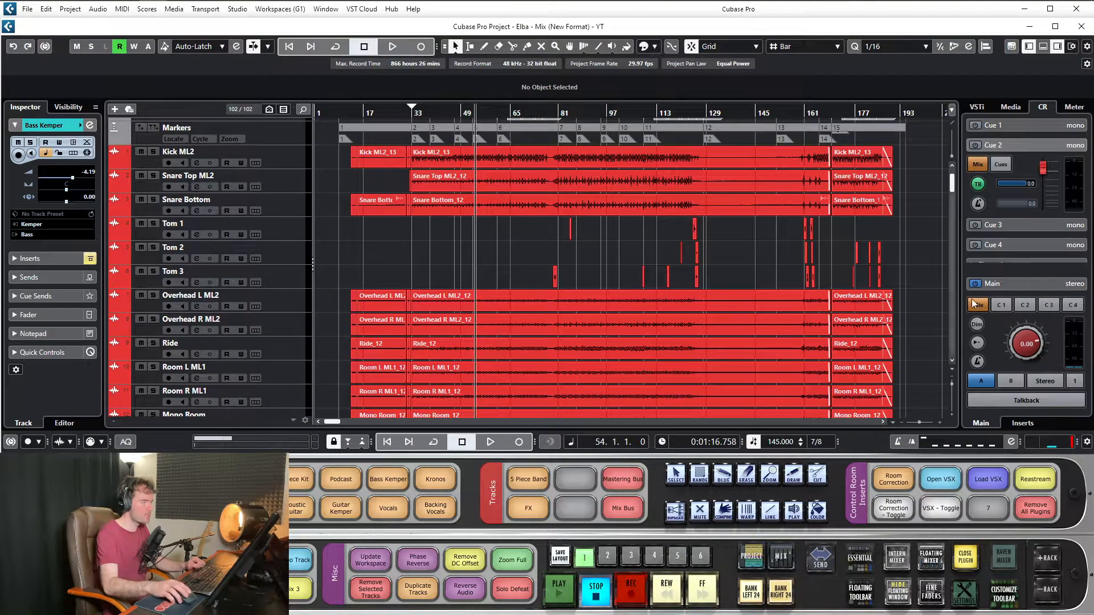
pyautogui.scroll(-5, 541, 303)
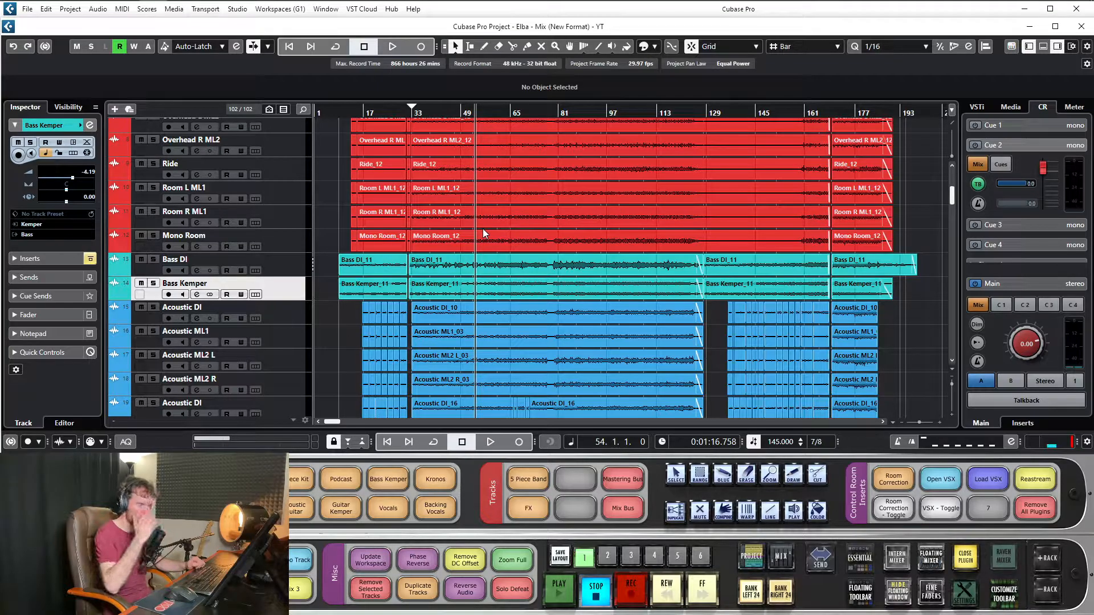
pyautogui.scroll(-10, 498, 216)
pyautogui.scroll(15, 515, 234)
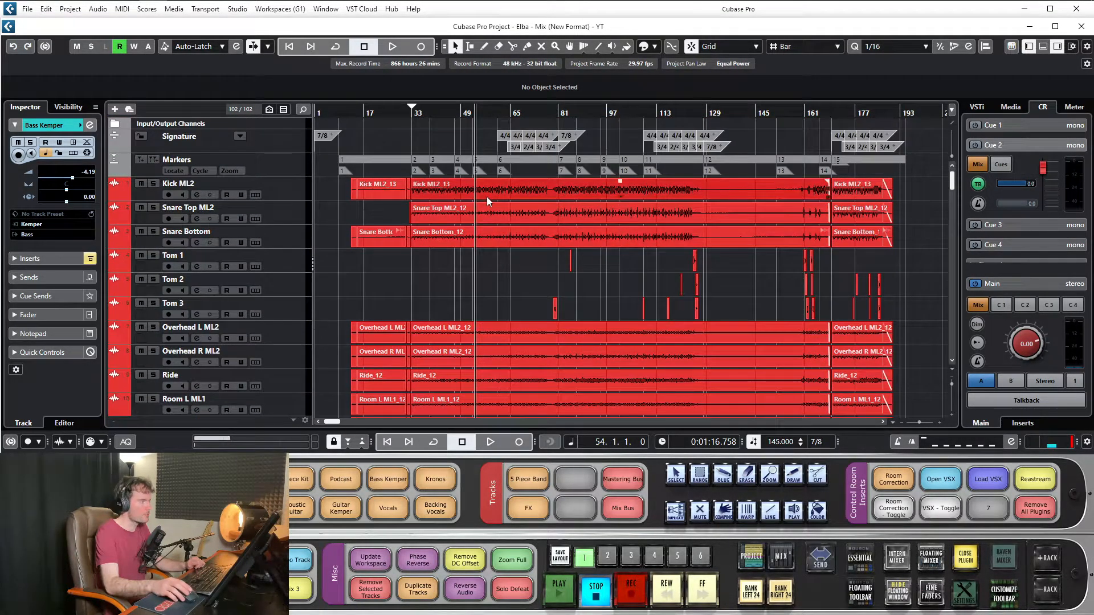
# Place the playhead at bar 52 in a closer timeline view and select the Kick ML2 track
pyautogui.moveTo(473, 114); pyautogui.dragTo(488, 211)
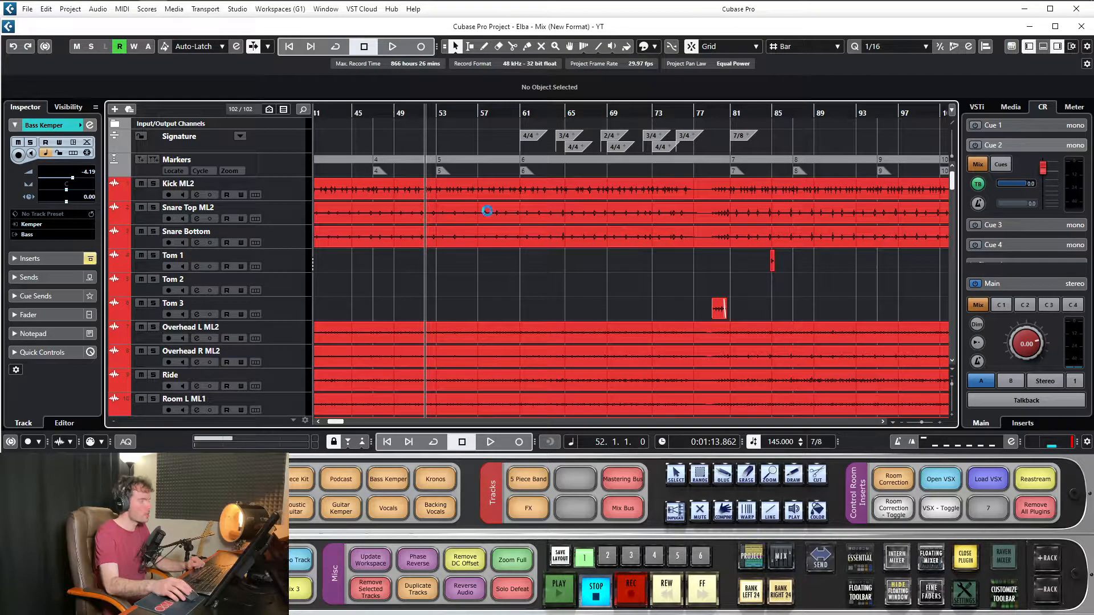
pyautogui.scroll(-1, 467, 115)
pyautogui.scroll(1, 467, 111)
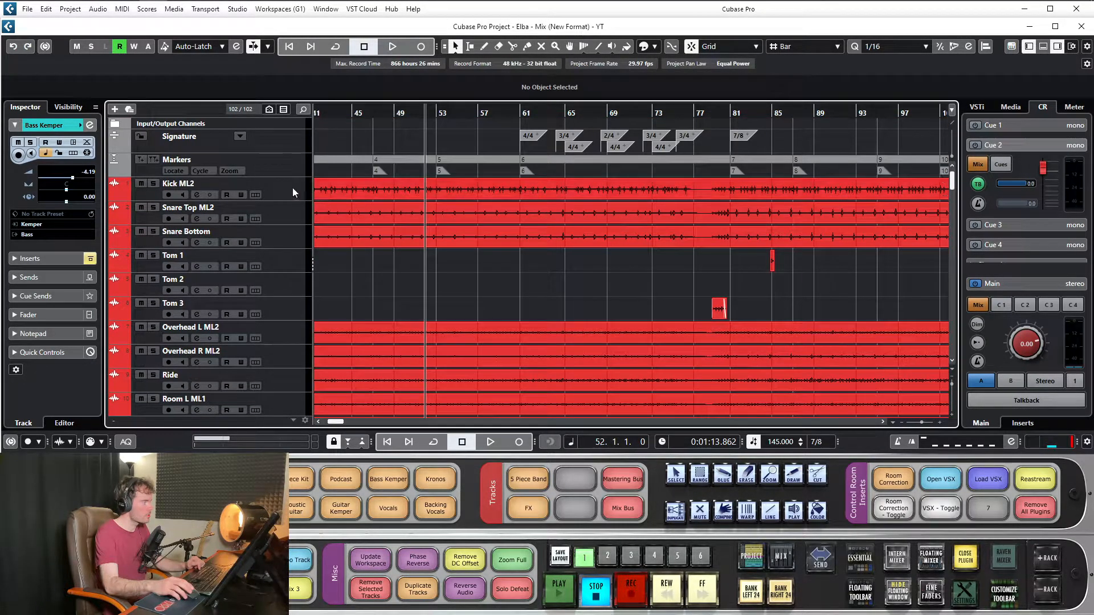
pyautogui.click(296, 186)
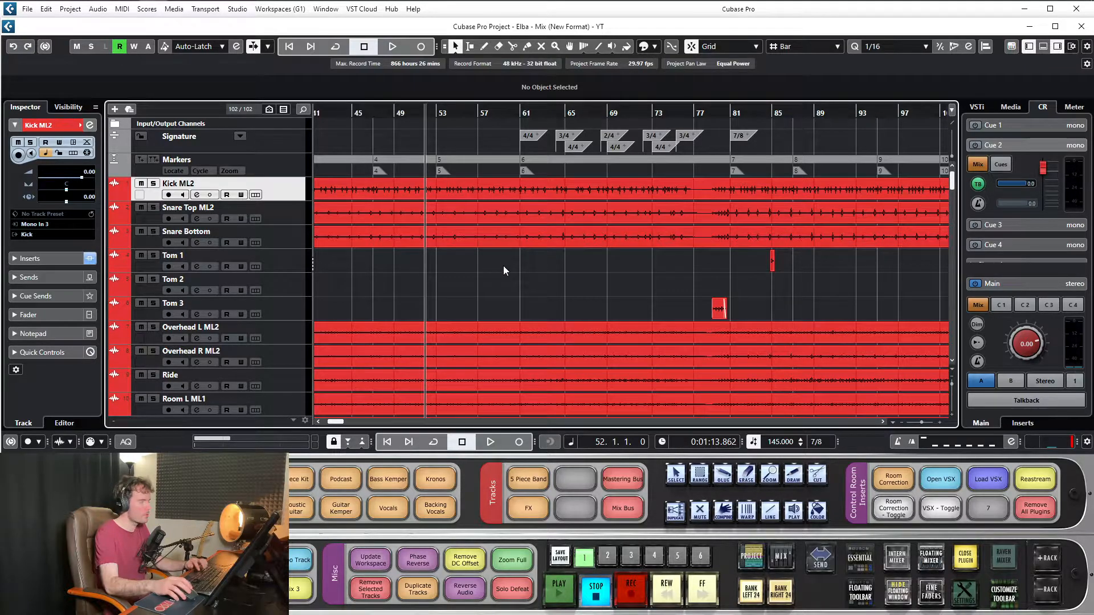
# Listen to a short stretch of the song from bar 52 and stop playback
pyautogui.scroll(-1, 482, 238)
pyautogui.scroll(1, 490, 228)
pyautogui.press('space')
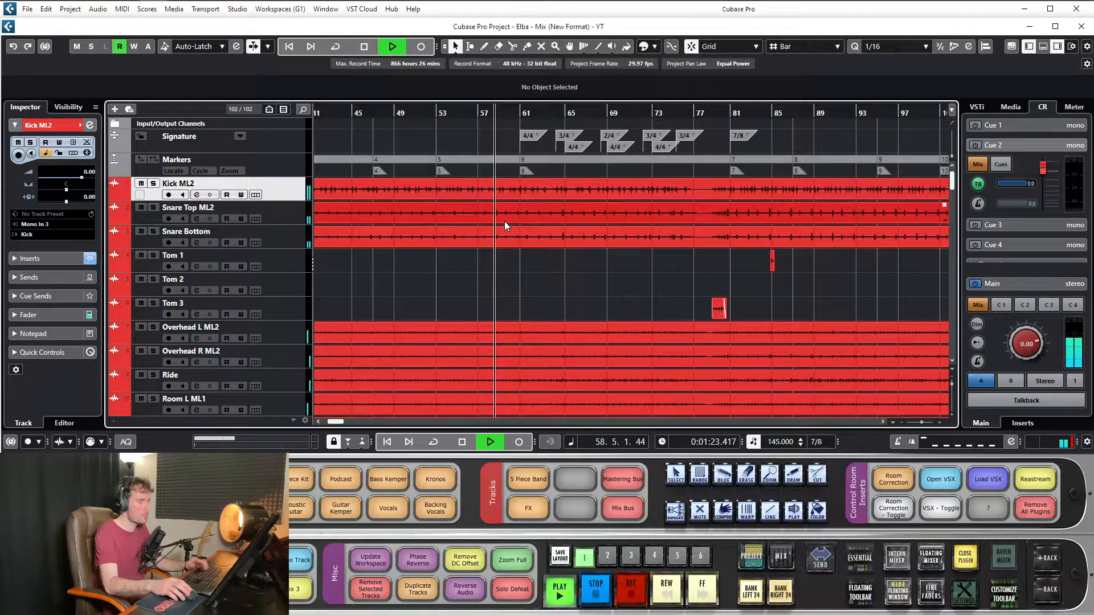
pyautogui.press('space')
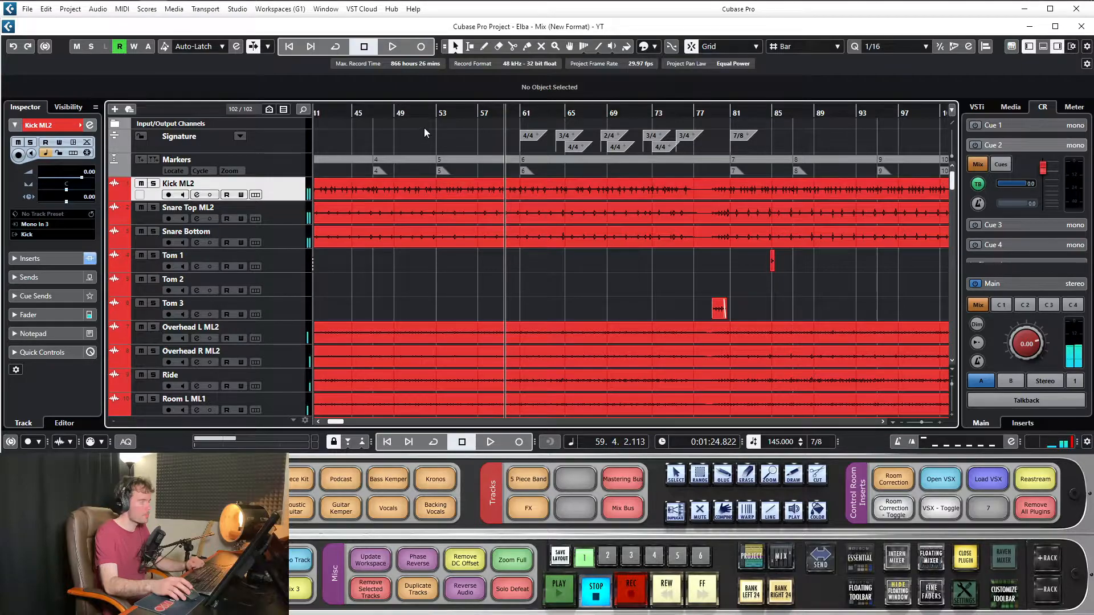
# Set the cycle range from bar 53 to bar 77, activate cycle playback and move the playhead to bar 53
pyautogui.moveTo(440, 106); pyautogui.dragTo(684, 112)
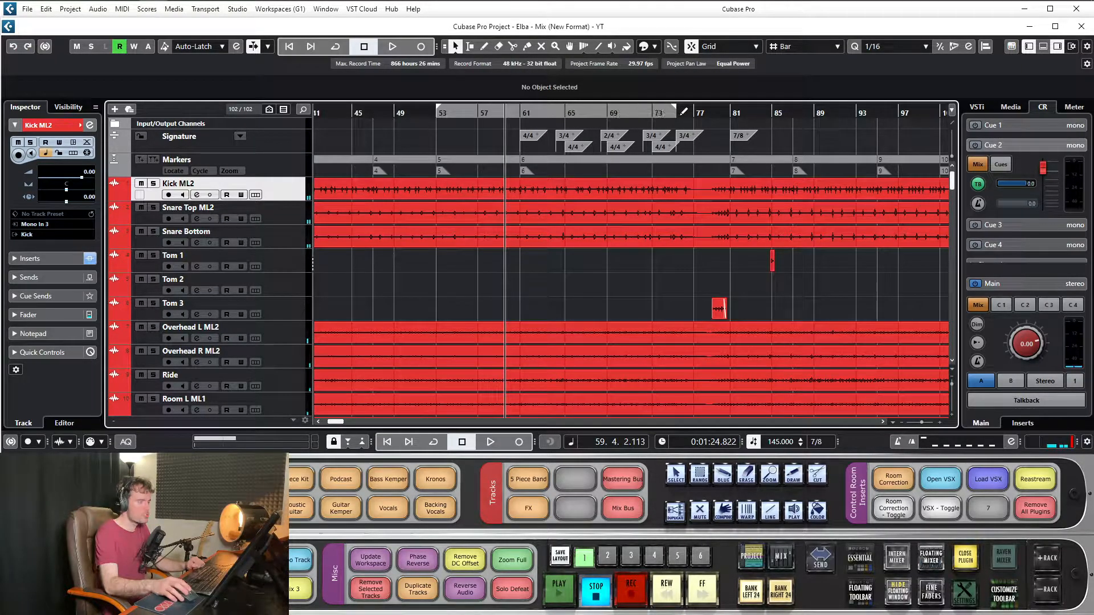
pyautogui.click(335, 47)
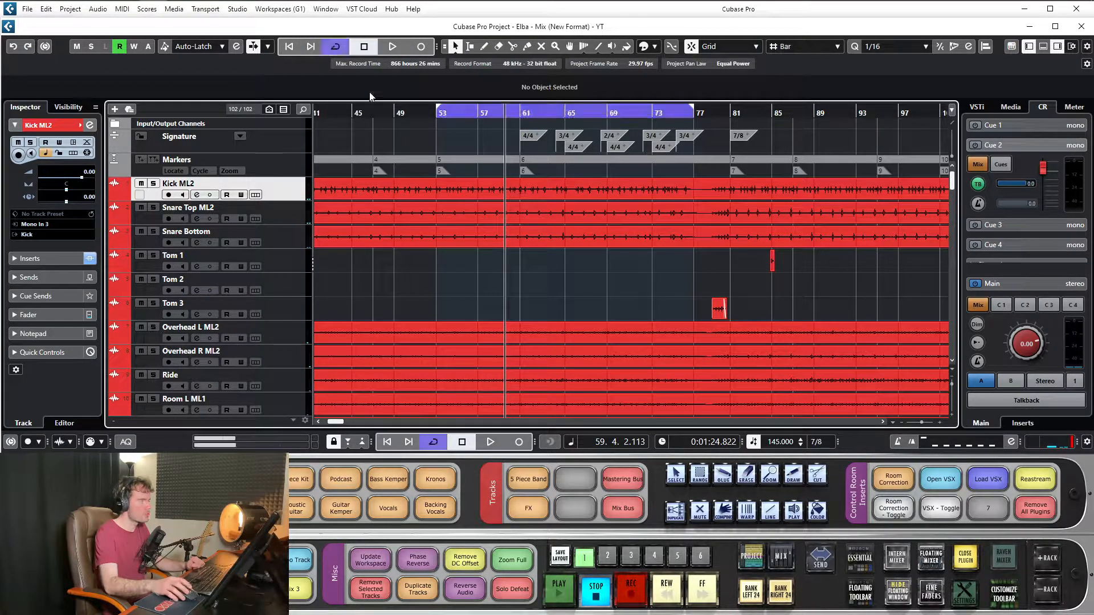
pyautogui.click(433, 112)
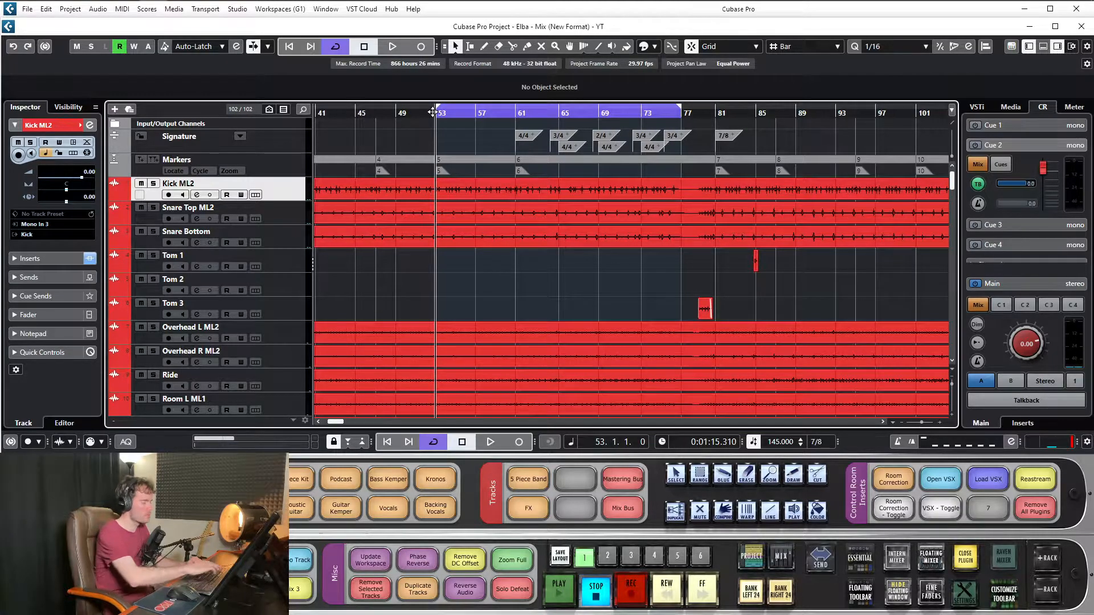
# Open the channel settings of the Kick group from the mixer and solo the channel
pyautogui.press('F3')
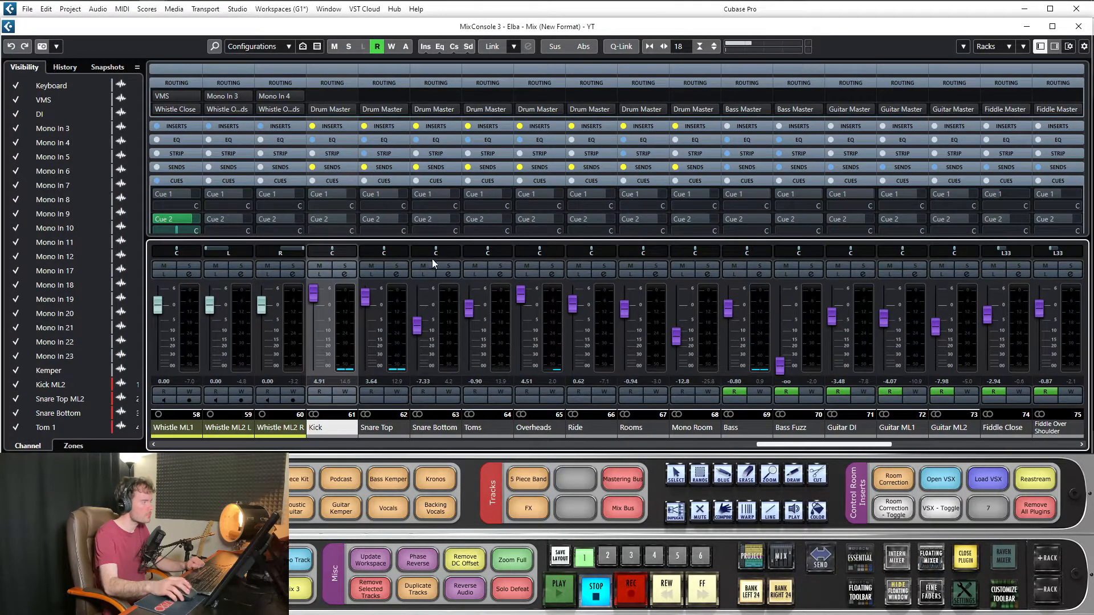
pyautogui.click(345, 275)
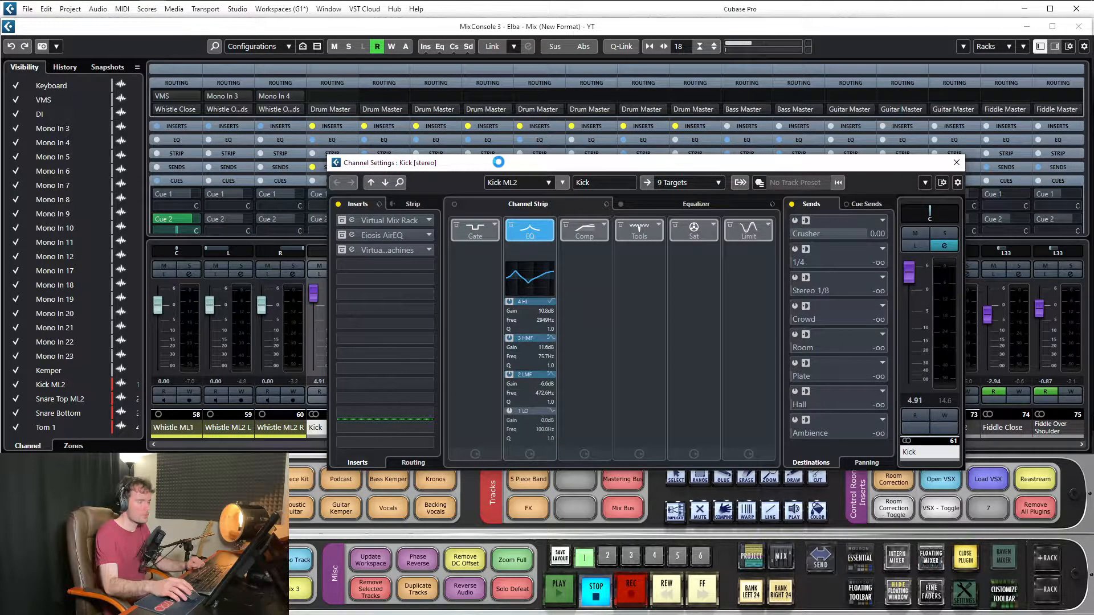
pyautogui.click(911, 233)
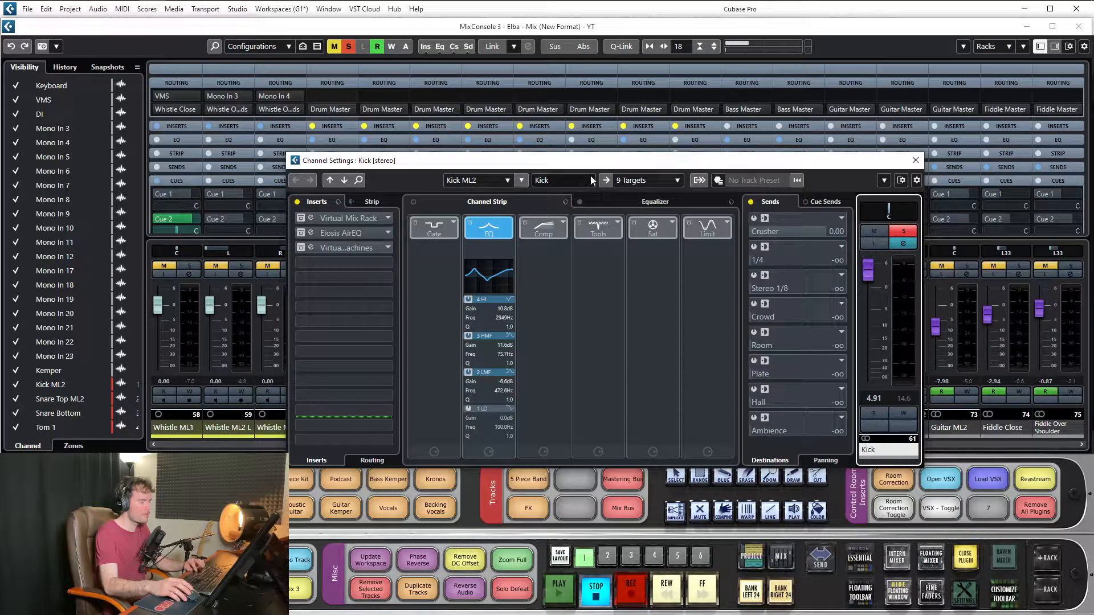
pyautogui.moveTo(566, 166); pyautogui.dragTo(523, 138)
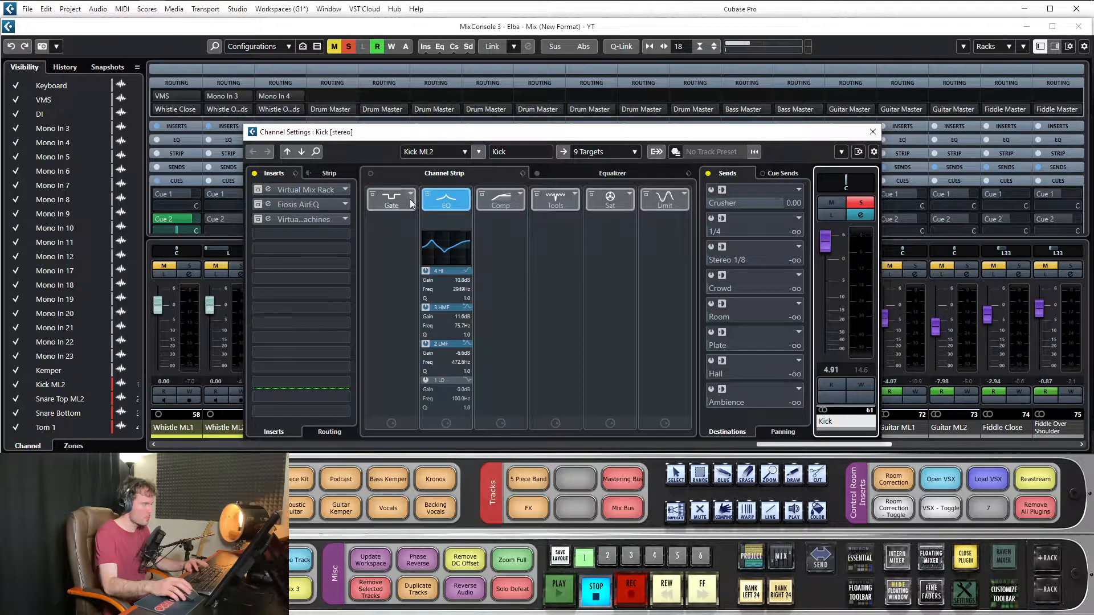
# Play the soloed kick, bypass its channel EQ for comparison and stop playback
pyautogui.press('space')
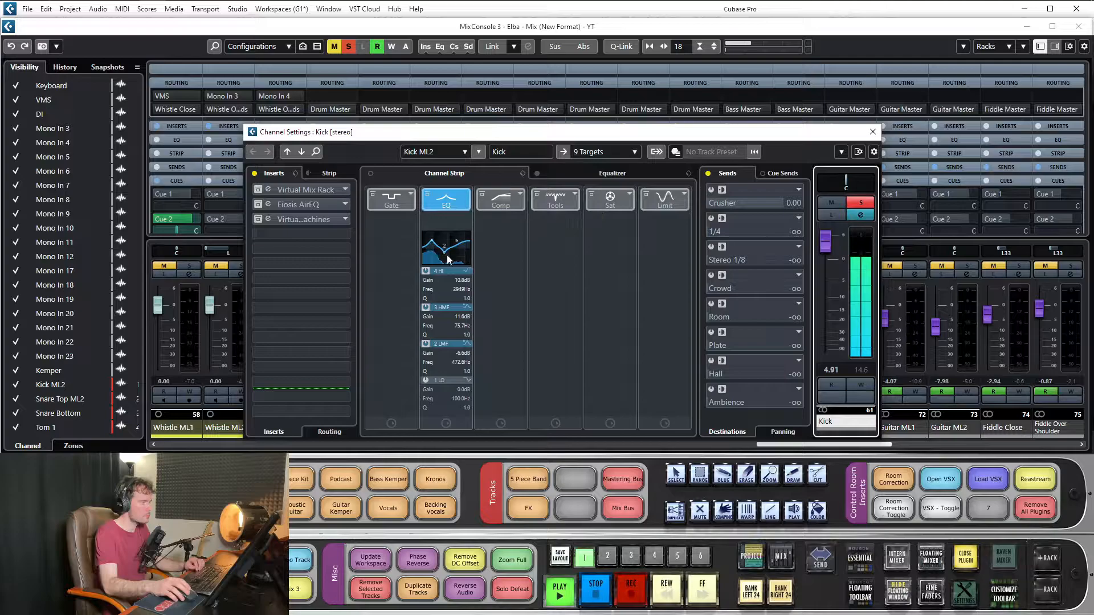
pyautogui.click(429, 194)
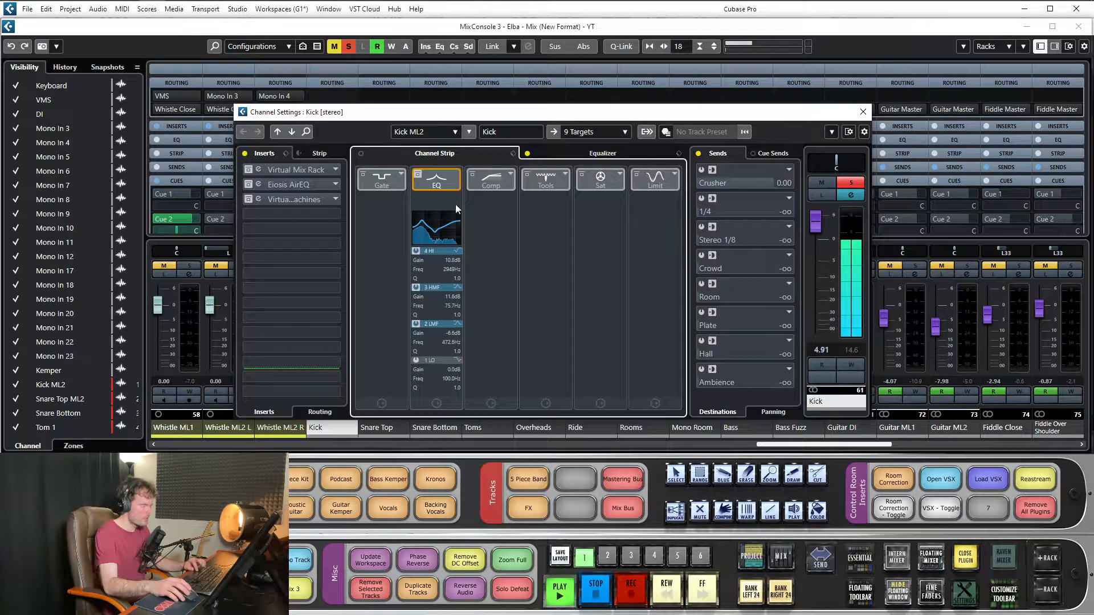
pyautogui.press('space')
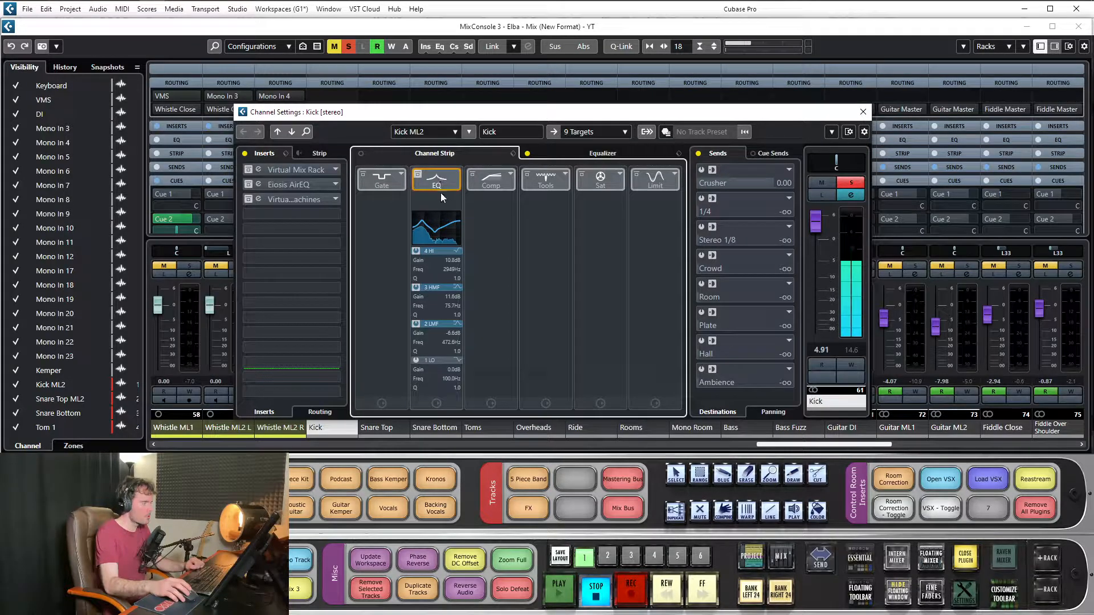
# Show the Kick channel's Equalizer curve, take the EQ out of bypass and start playback
pyautogui.click(605, 152)
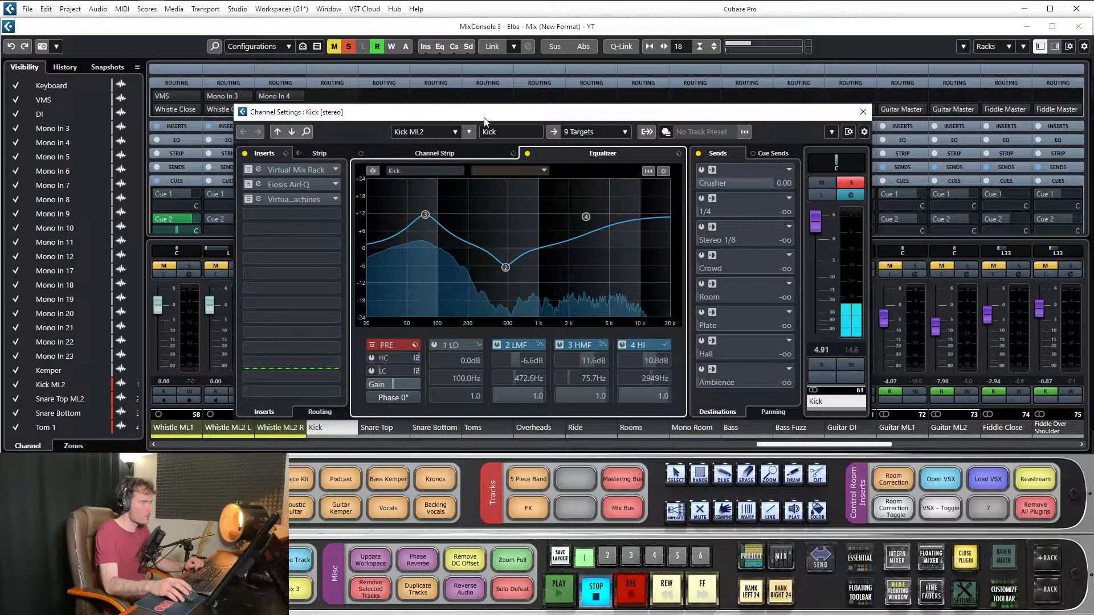
pyautogui.moveTo(484, 121); pyautogui.dragTo(462, 108)
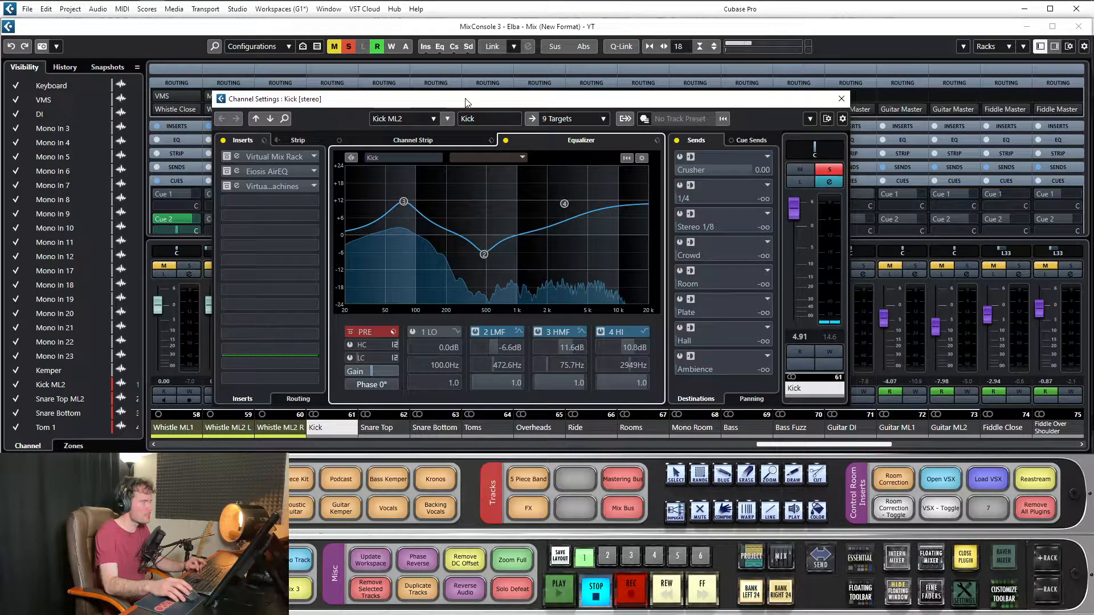
pyautogui.click(505, 139)
pyautogui.press('space')
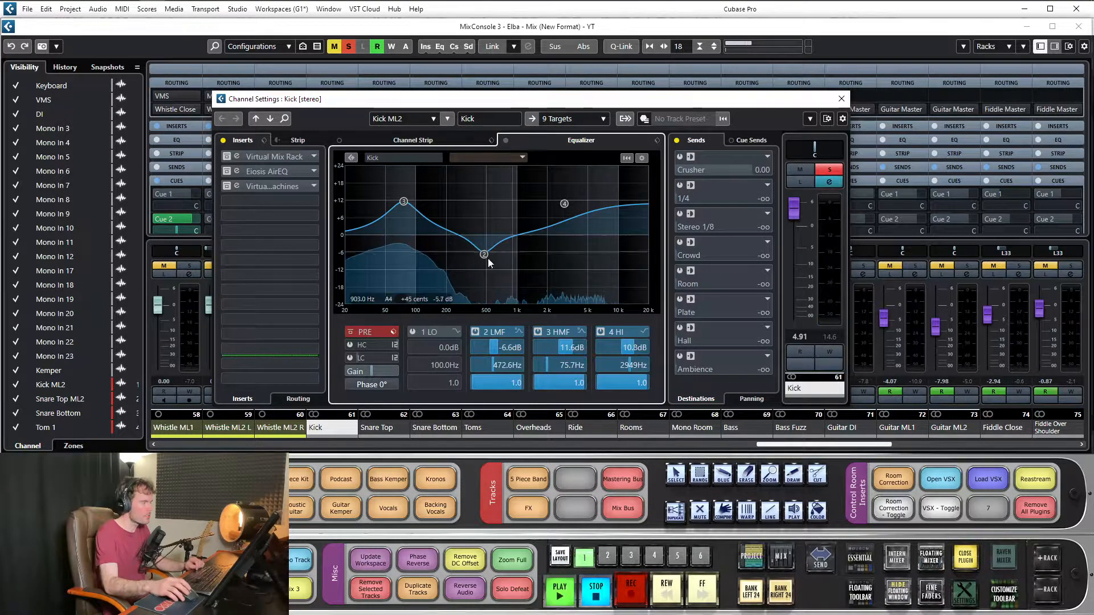
# Set the kick's EQ band 3 to about 86.5 Hz, 15.1 dB gain and a Q of 0.8 while listening
pyautogui.moveTo(404, 201); pyautogui.dragTo(417, 182)
pyautogui.press('space')
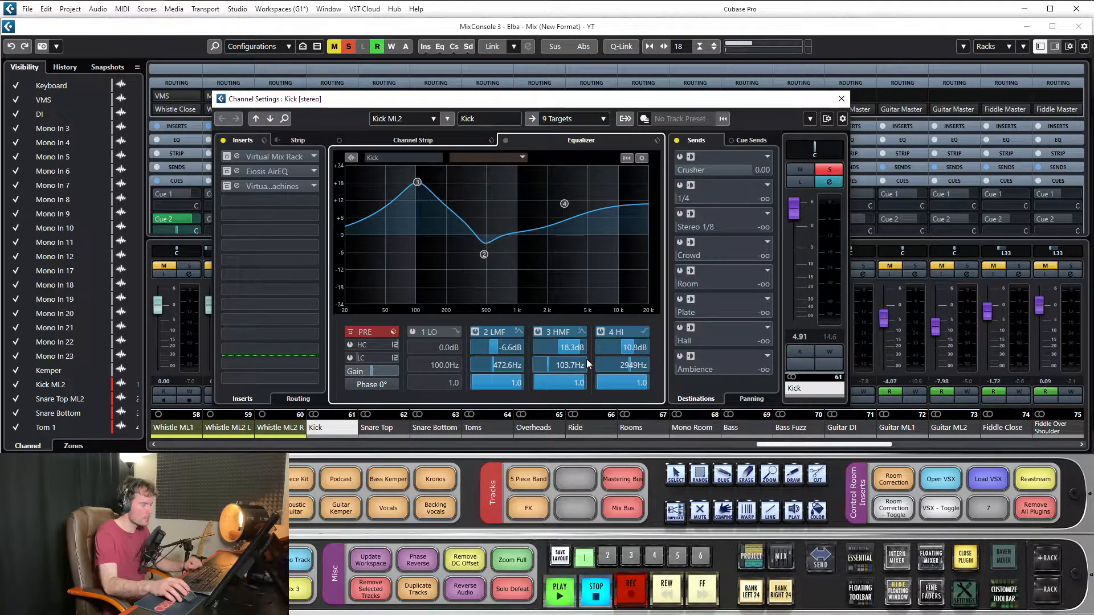
pyautogui.click(583, 383)
pyautogui.moveTo(583, 382)
pyautogui.mouseDown()
pyautogui.moveTo(558, 378)
pyautogui.moveTo(624, 378)
pyautogui.moveTo(584, 373)
pyautogui.mouseUp()
pyautogui.moveTo(417, 182); pyautogui.dragTo(389, 178)
pyautogui.moveTo(579, 383); pyautogui.dragTo(567, 382)
pyautogui.moveTo(388, 174); pyautogui.dragTo(409, 190)
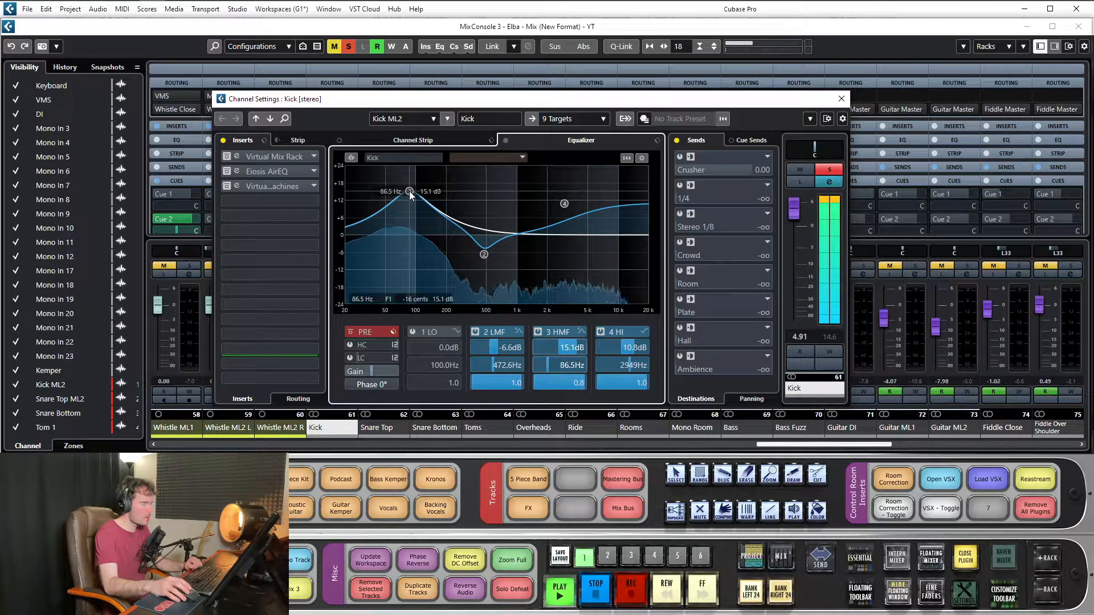
# Set the kick EQ's band 4 Q to 0.6 and band 3 to 85.4 Hz, 17.1 dB and Q 1.0, and restart playback
pyautogui.press('space')
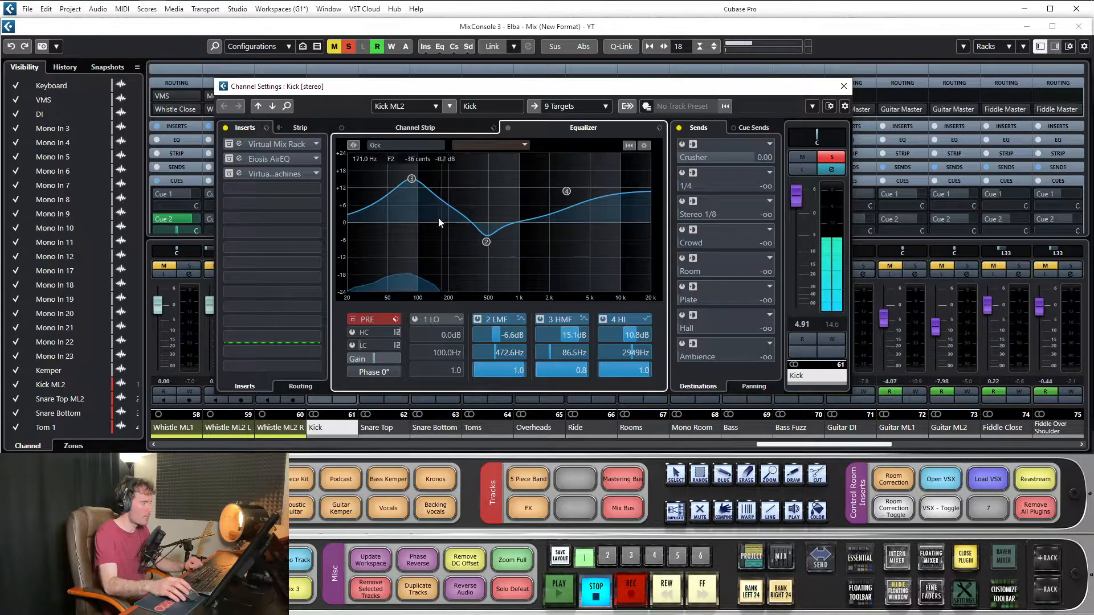
pyautogui.scroll(-4, 639, 372)
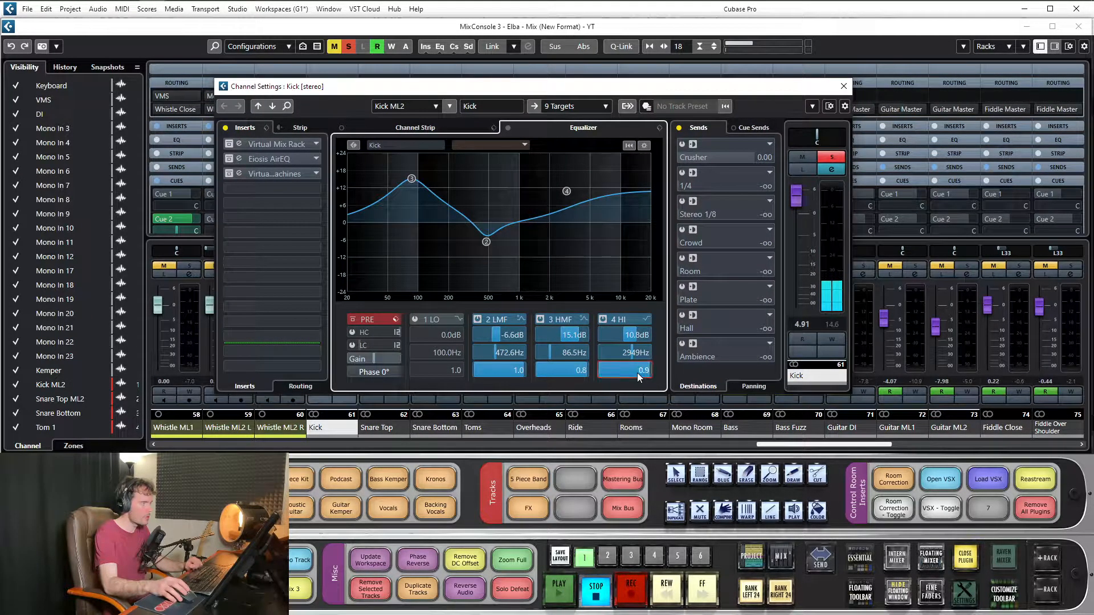
pyautogui.moveTo(578, 371); pyautogui.dragTo(600, 370)
pyautogui.moveTo(411, 178); pyautogui.dragTo(410, 173)
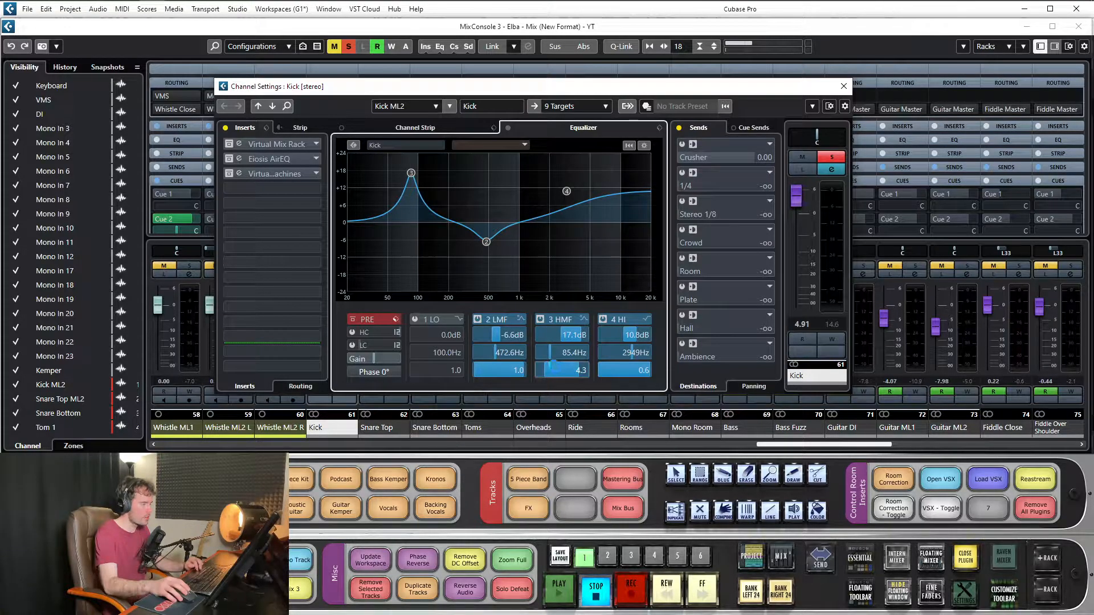
pyautogui.moveTo(554, 368)
pyautogui.mouseDown()
pyautogui.moveTo(535, 360)
pyautogui.moveTo(563, 369)
pyautogui.mouseUp()
pyautogui.press('space')
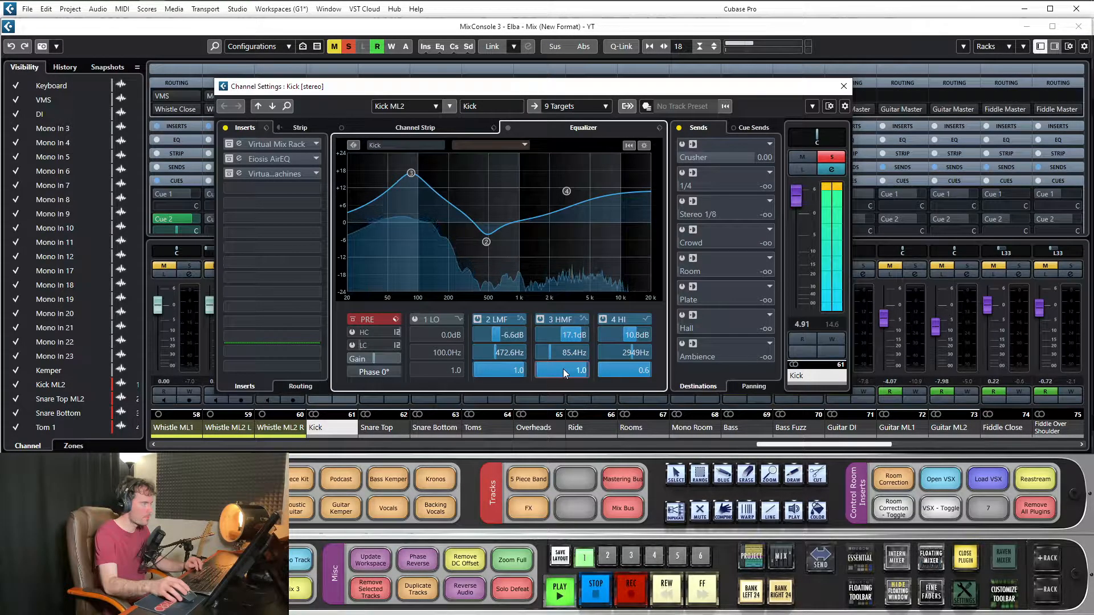
# Set the kick EQ's band 4 to 21.6 dB at 2180 Hz, band 3 to 19.3 dB and band 2 to -8.3 dB at 277.7 Hz
pyautogui.moveTo(564, 192); pyautogui.dragTo(554, 160)
pyautogui.moveTo(410, 172); pyautogui.dragTo(410, 166)
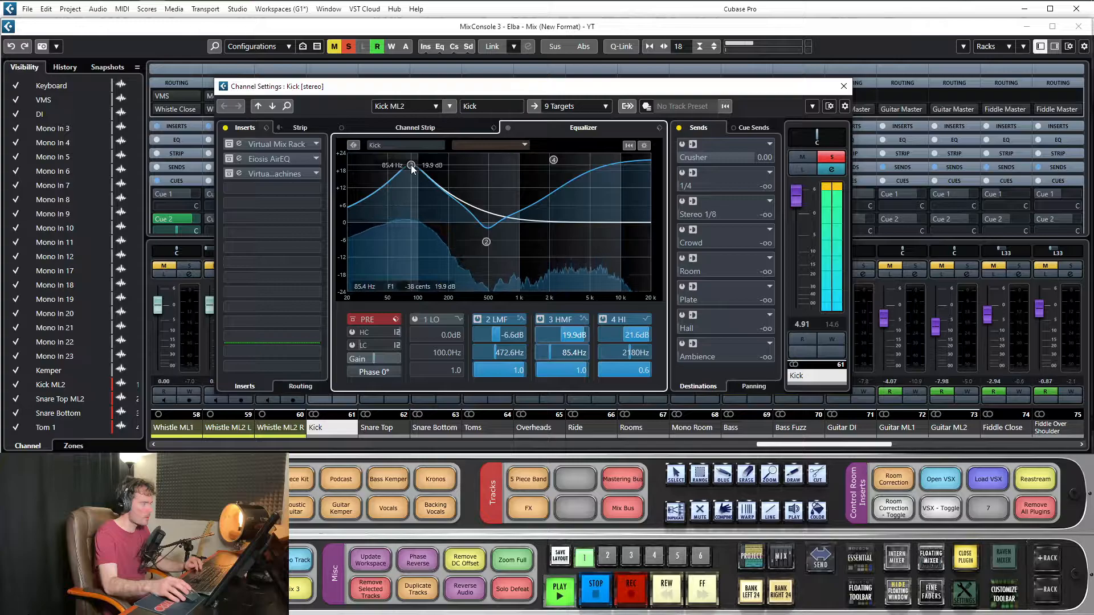
pyautogui.moveTo(486, 243); pyautogui.dragTo(464, 250)
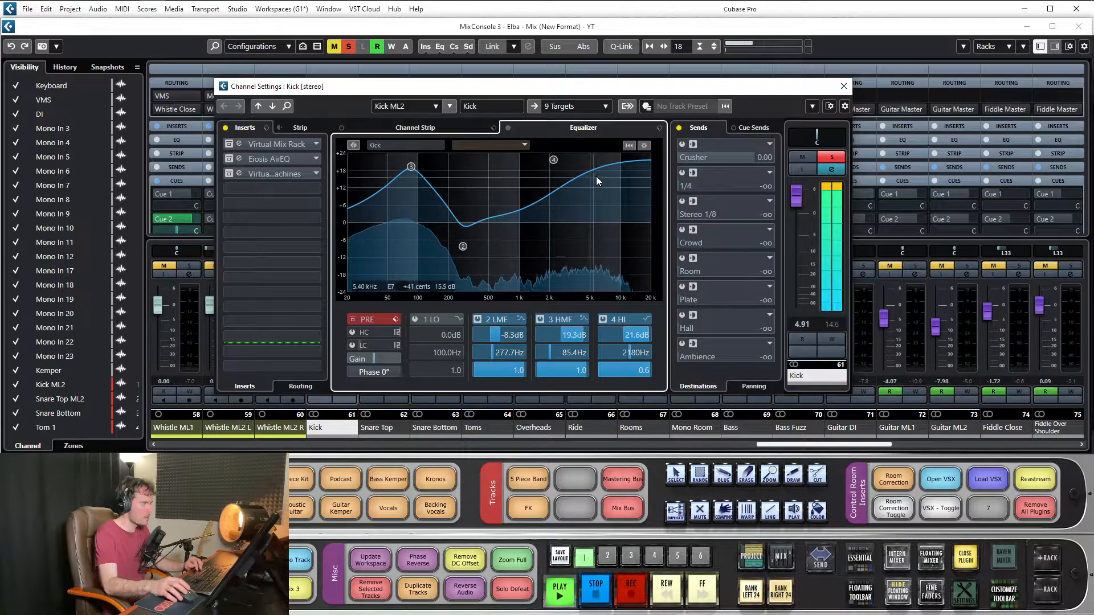
# Compare the kick with its EQ bypassed and active, leaving the EQ active, and reposition the channel settings window
pyautogui.click(508, 128)
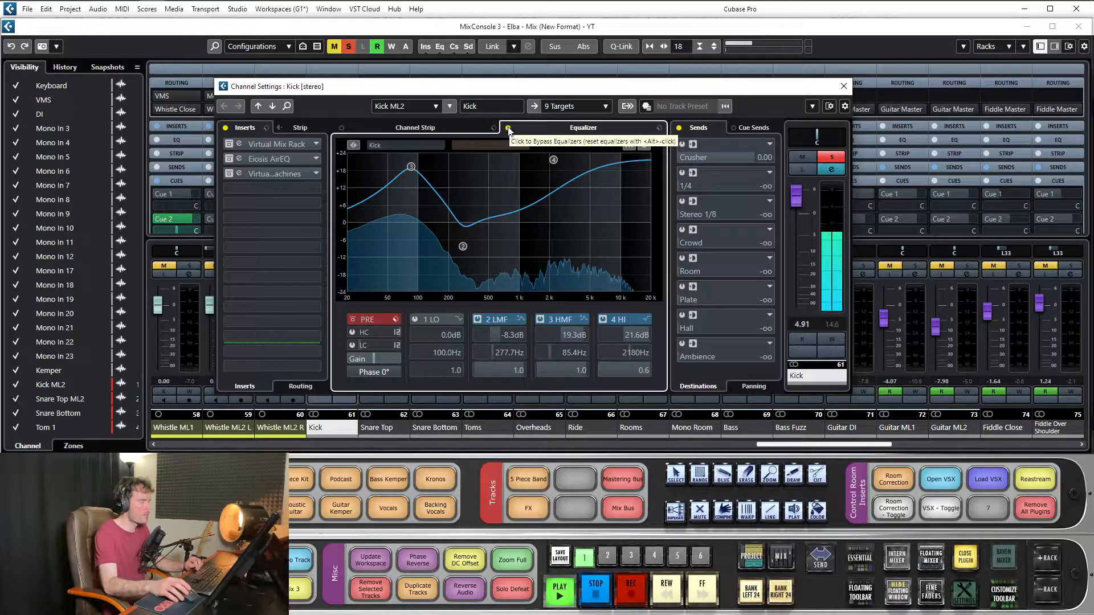
pyautogui.click(508, 128)
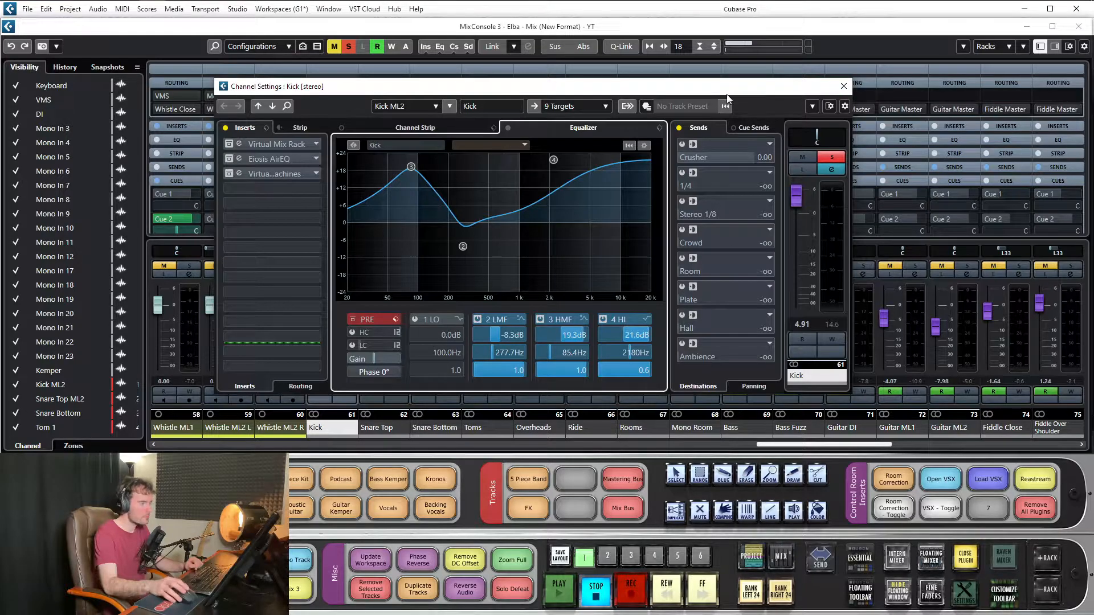
pyautogui.moveTo(469, 87); pyautogui.dragTo(463, 76)
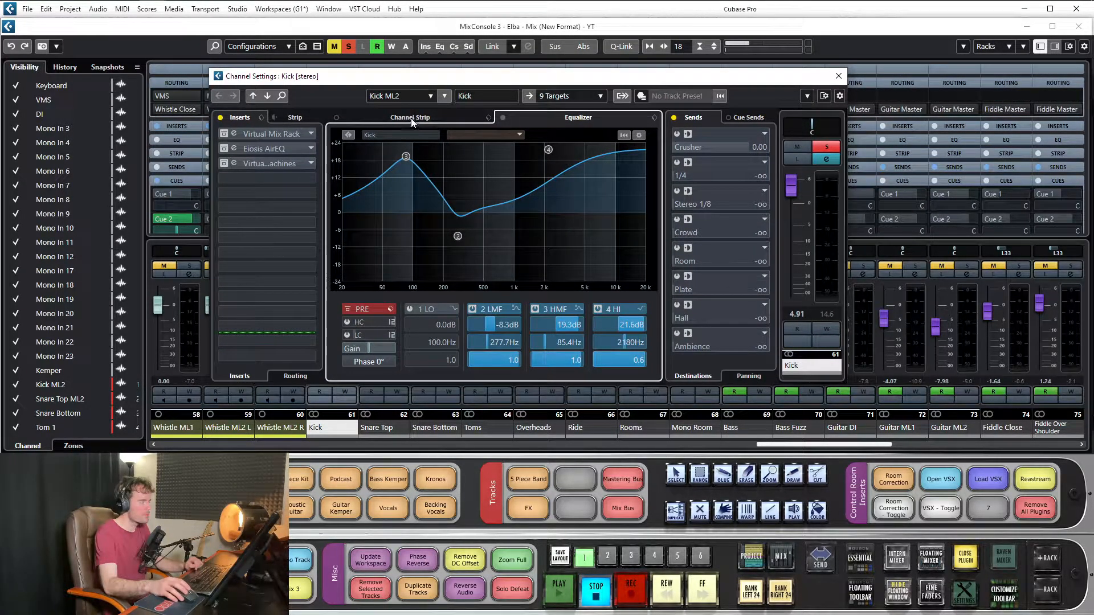
pyautogui.moveTo(562, 83); pyautogui.dragTo(584, 86)
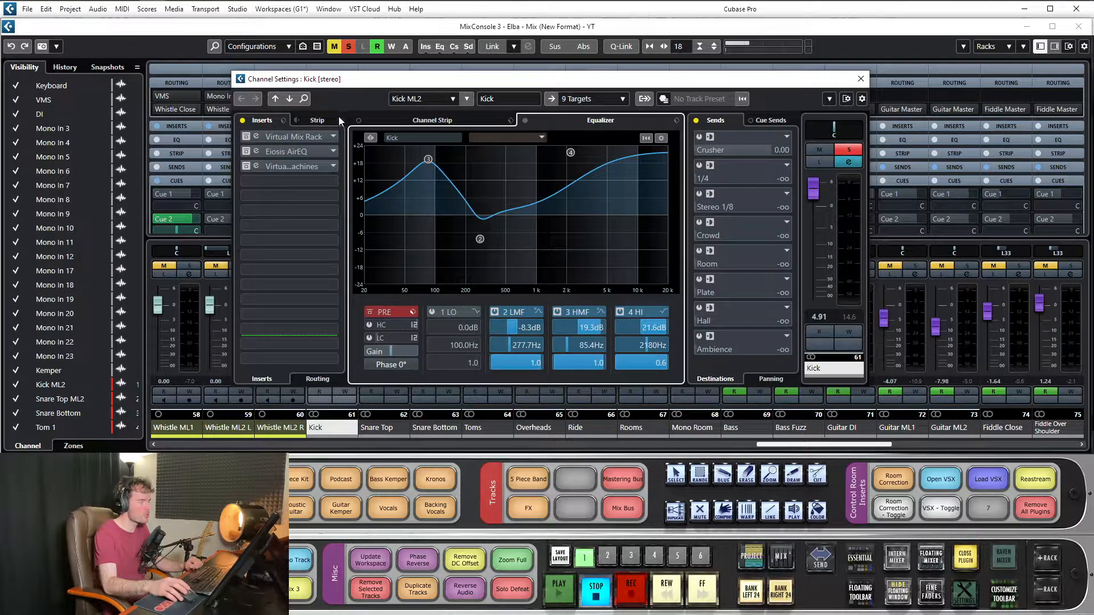
# View the Virtual Mix Rack and Eiosis AirEQ inserts on the Kick channel and close them again
pyautogui.click(301, 137)
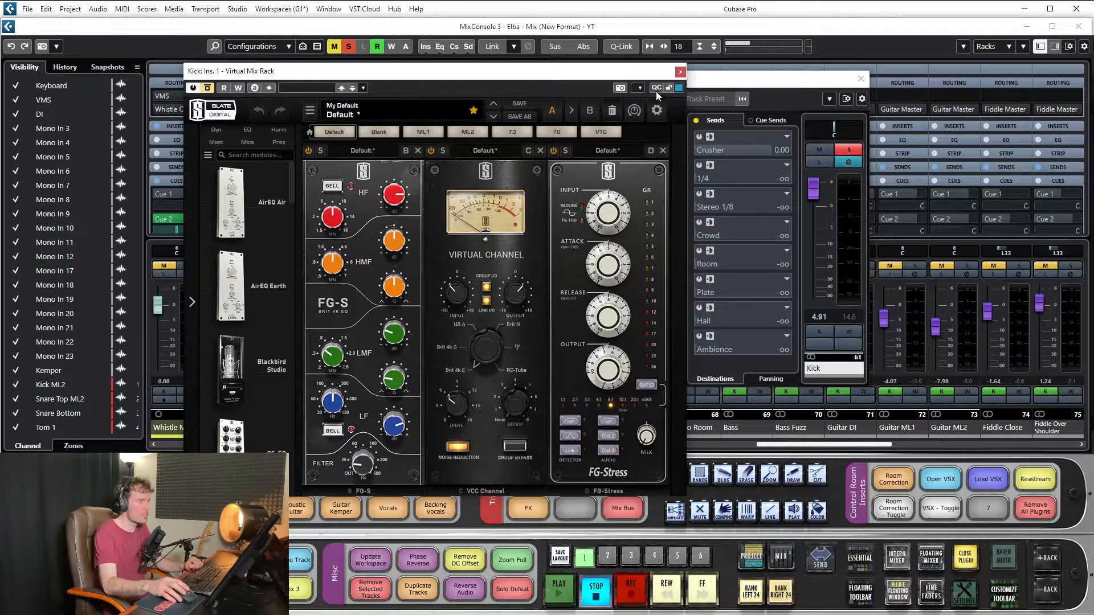
pyautogui.click(680, 72)
pyautogui.click(285, 149)
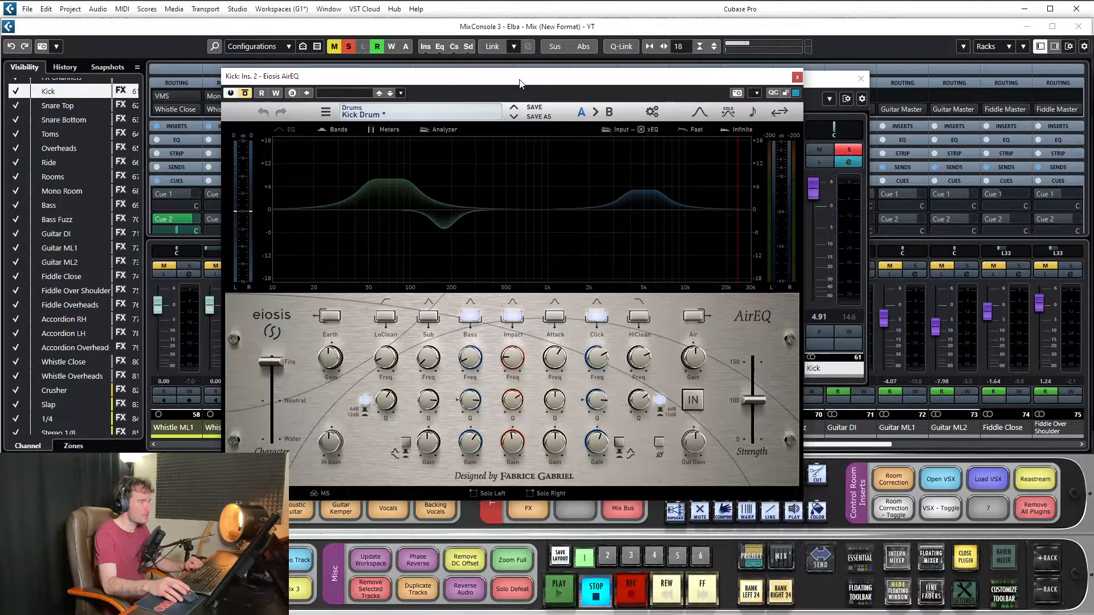
pyautogui.moveTo(519, 84); pyautogui.dragTo(532, 89)
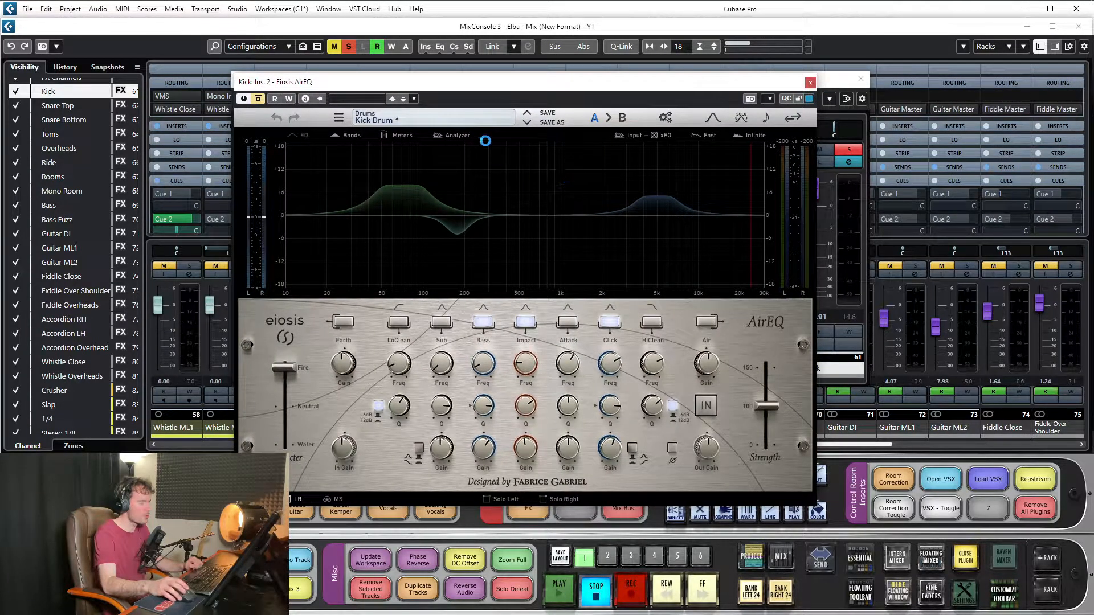
pyautogui.press('Escape')
# Show the Kick's Channel Strip modules and close its channel settings
pyautogui.click(443, 121)
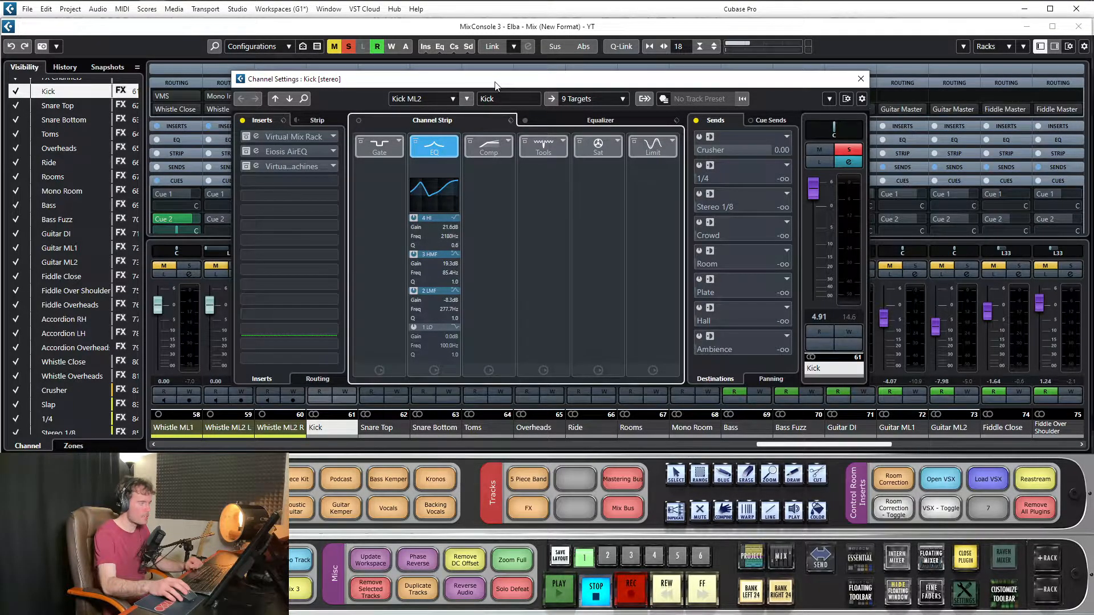
pyautogui.moveTo(495, 85); pyautogui.dragTo(521, 113)
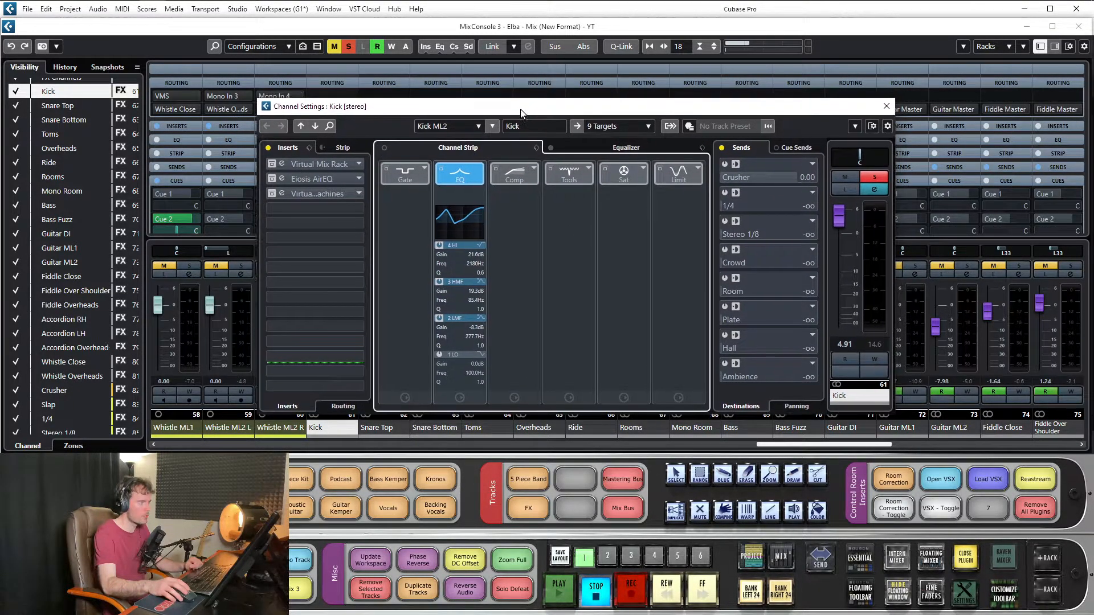
pyautogui.click(885, 106)
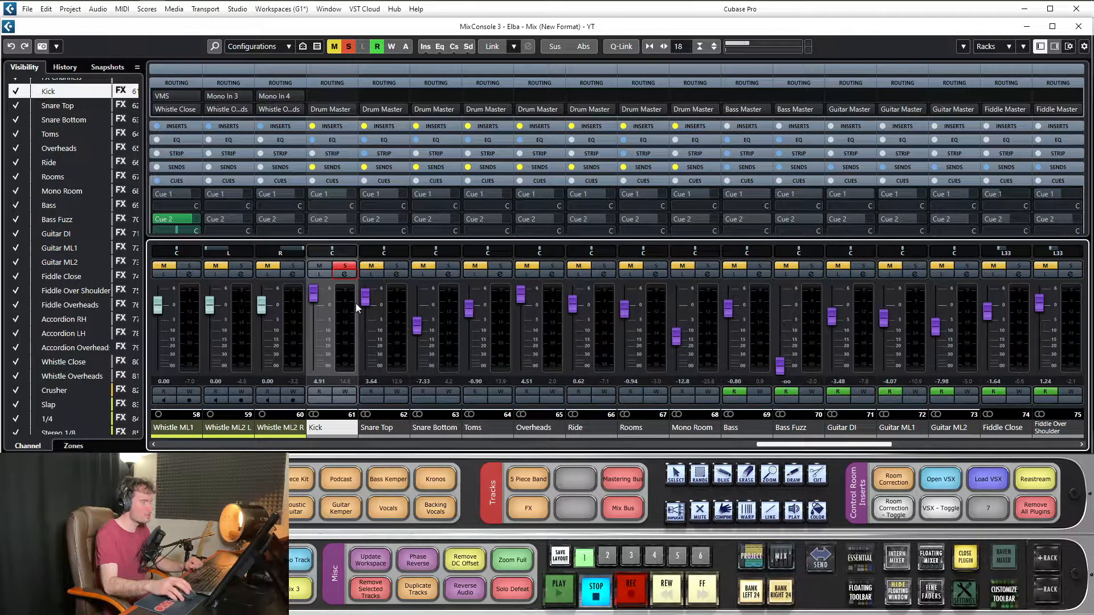
# Unsolo the Kick, solo the Snare Top channel and play it briefly
pyautogui.click(393, 305)
pyautogui.click(347, 266)
pyautogui.click(397, 266)
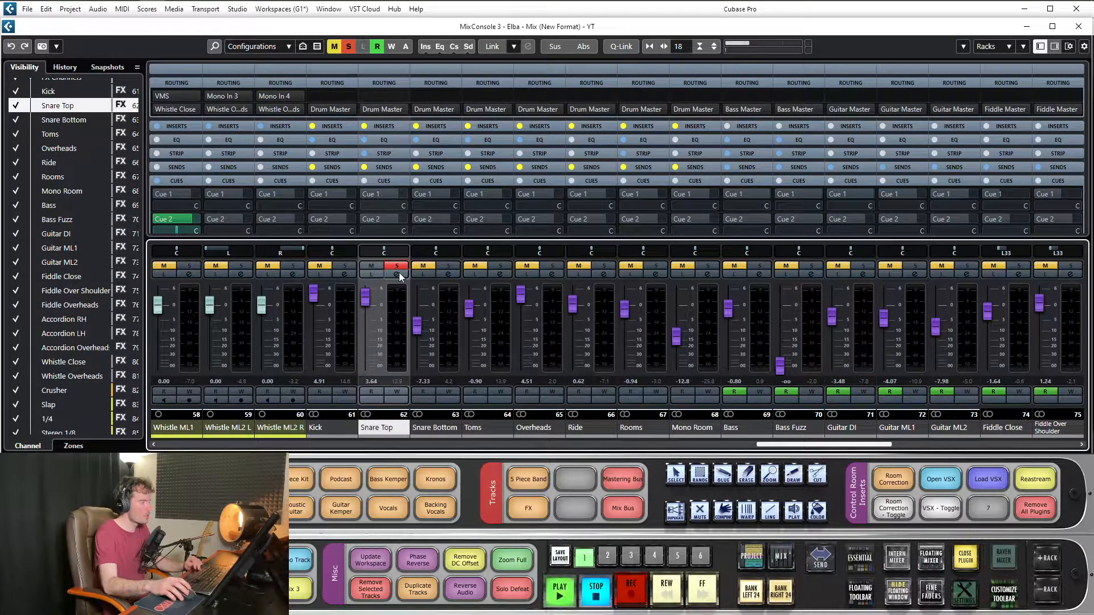
pyautogui.press('space')
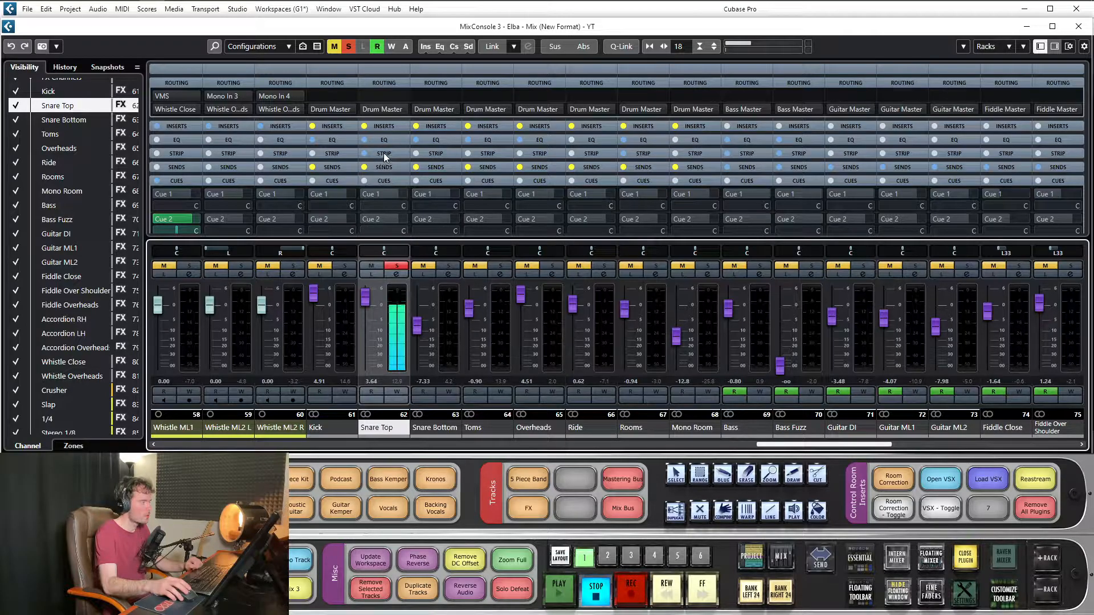
# Expand the mixer's Strip rack and open the channel settings of Snare Top
pyautogui.click(384, 153)
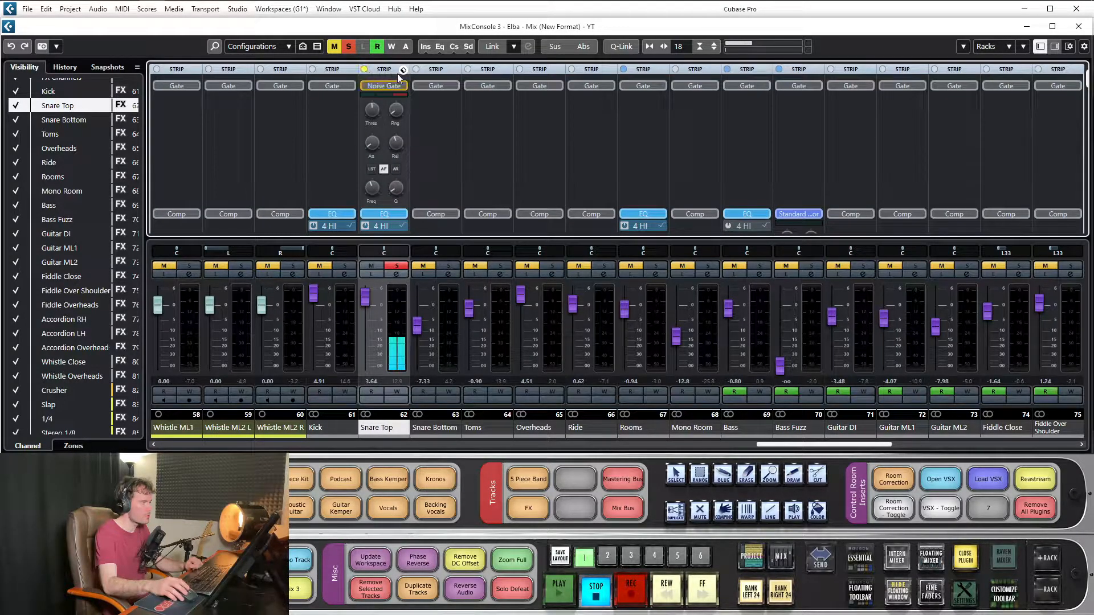
pyautogui.click(396, 274)
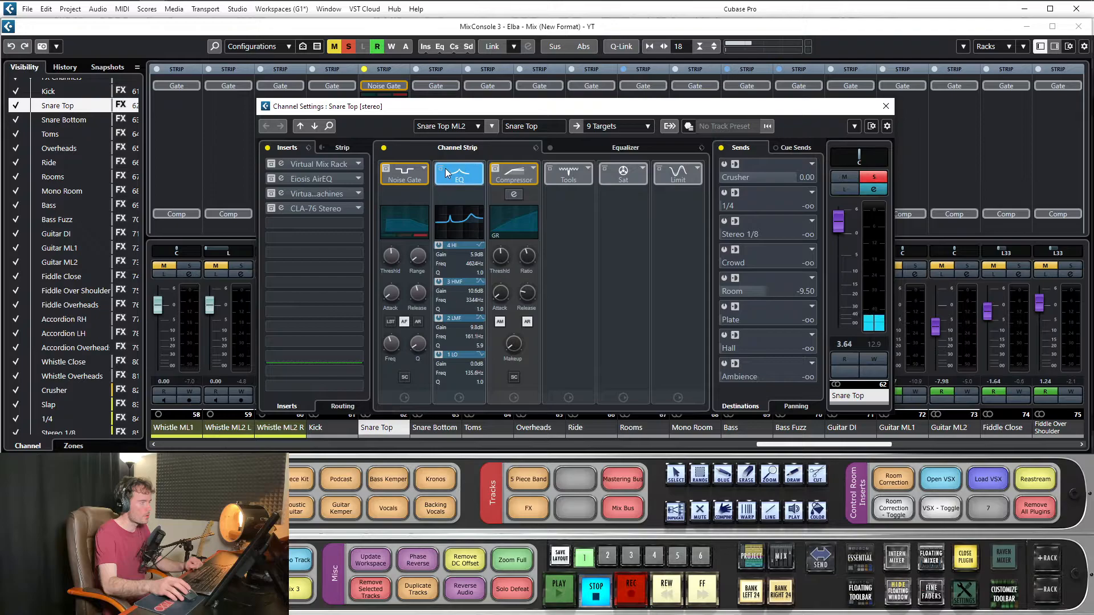
pyautogui.moveTo(497, 111); pyautogui.dragTo(512, 100)
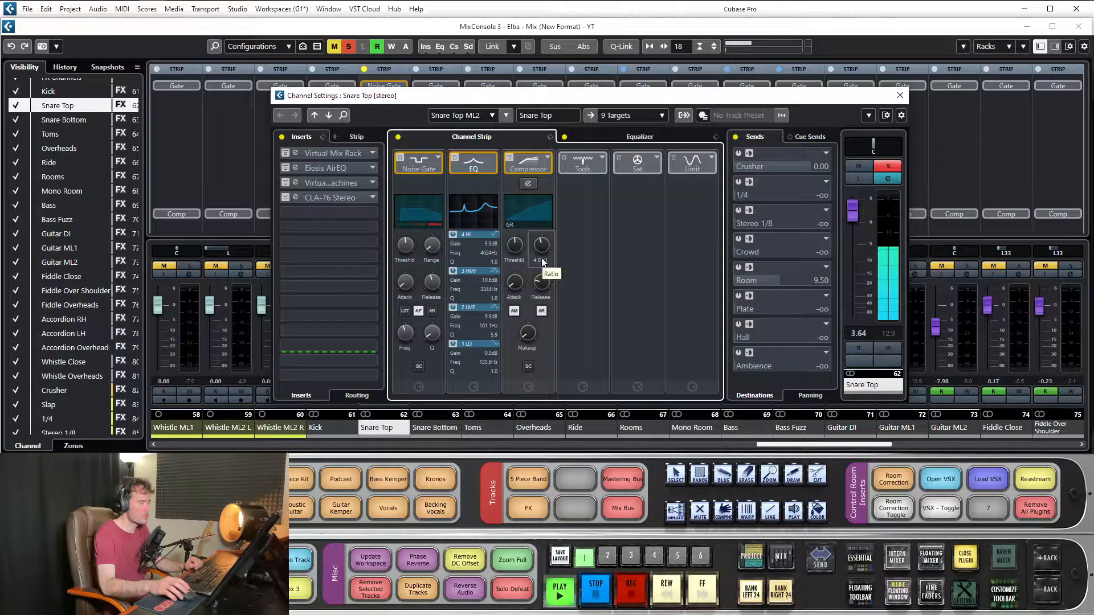
pyautogui.click(401, 159)
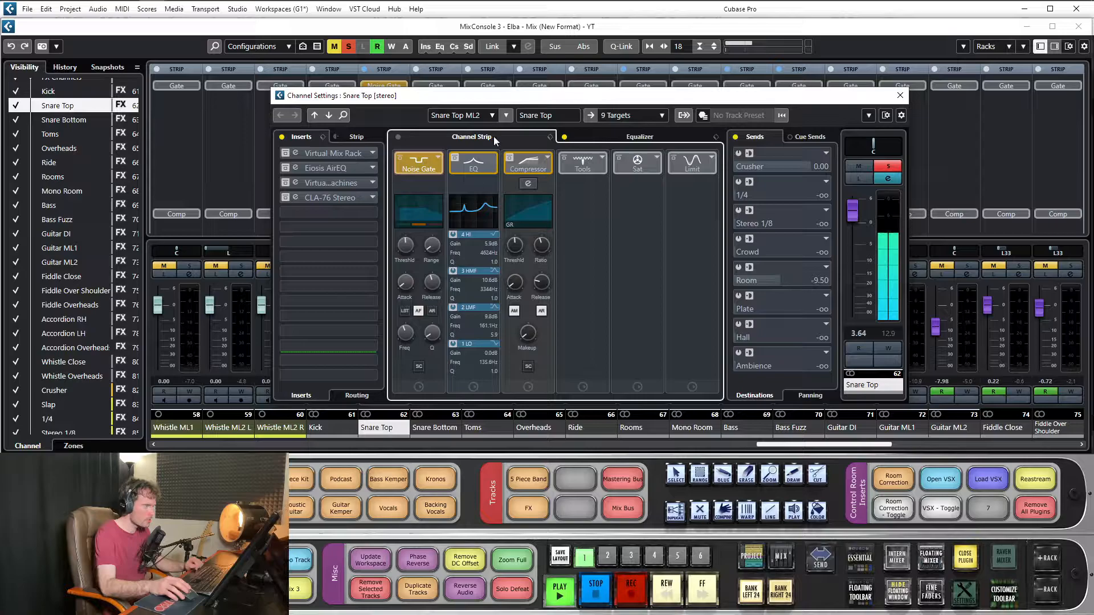
pyautogui.moveTo(458, 103); pyautogui.dragTo(469, 98)
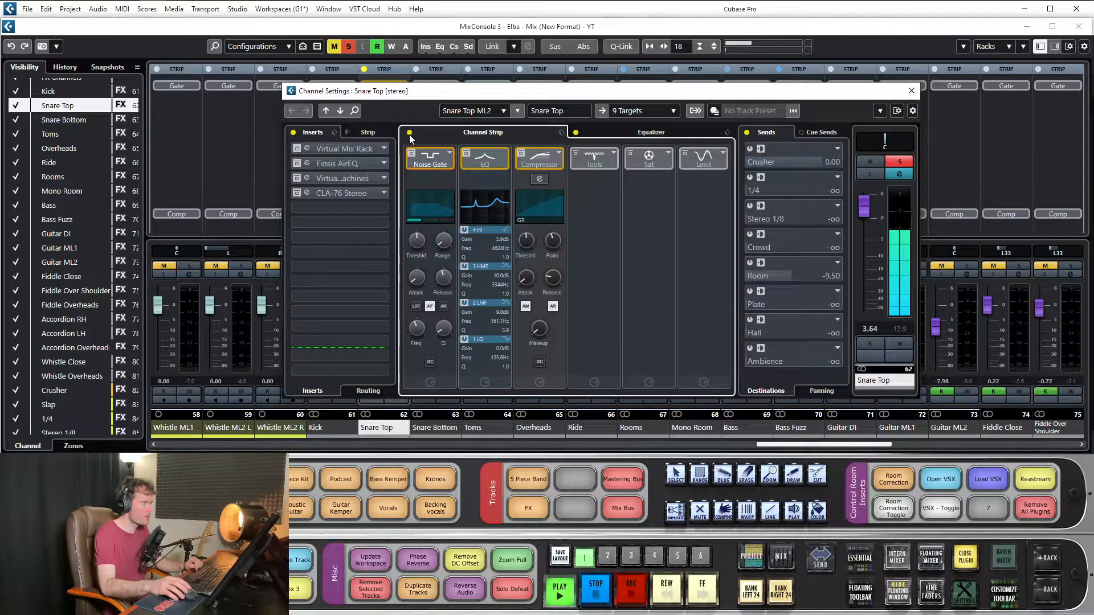
pyautogui.moveTo(439, 323)
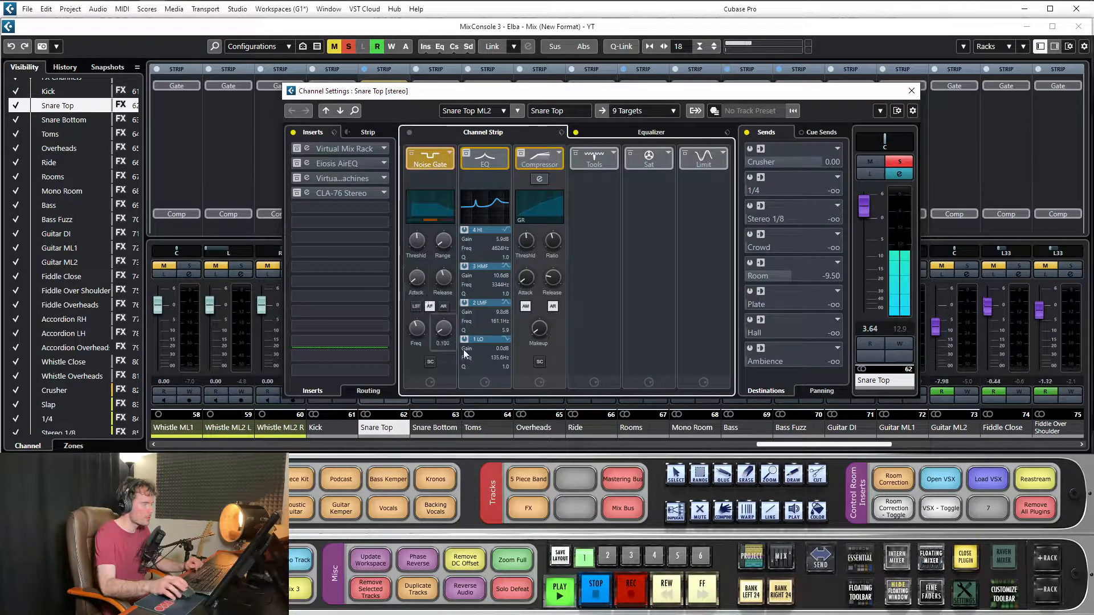
pyautogui.moveTo(465, 95); pyautogui.dragTo(459, 107)
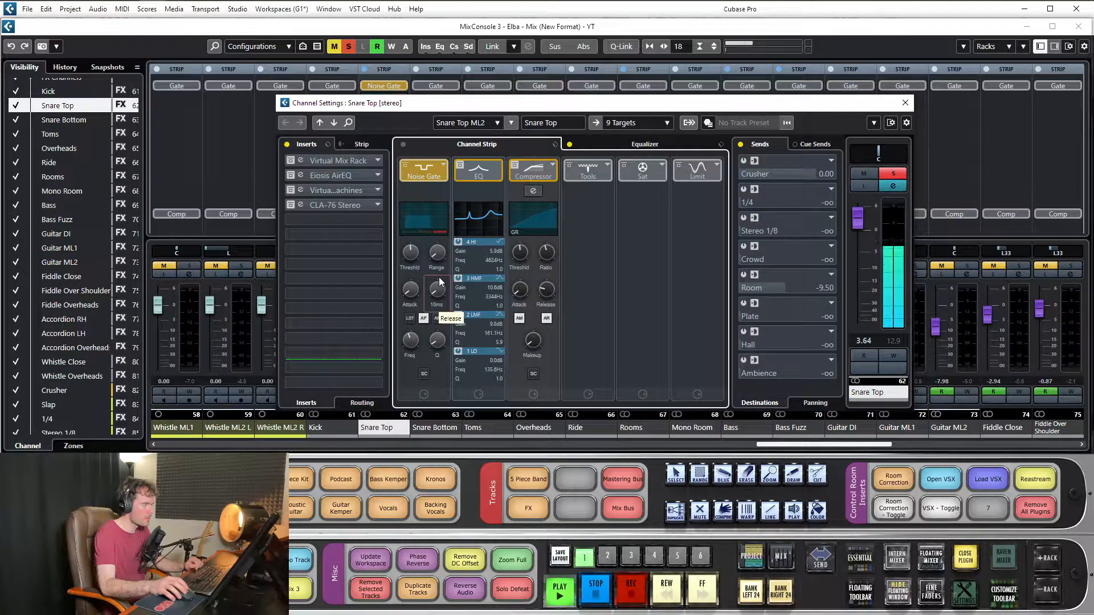
# Lengthen the release time of the Snare Top's Noise Gate while listening
pyautogui.press('space')
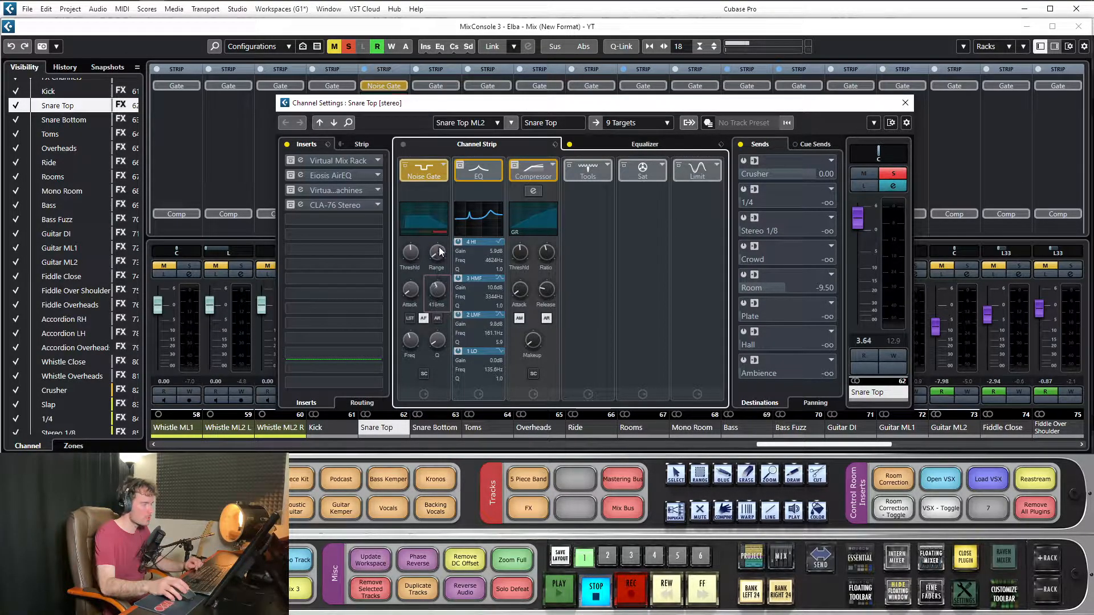
pyautogui.press('space')
pyautogui.scroll(2, 440, 289)
pyautogui.moveTo(442, 289); pyautogui.dragTo(441, 278)
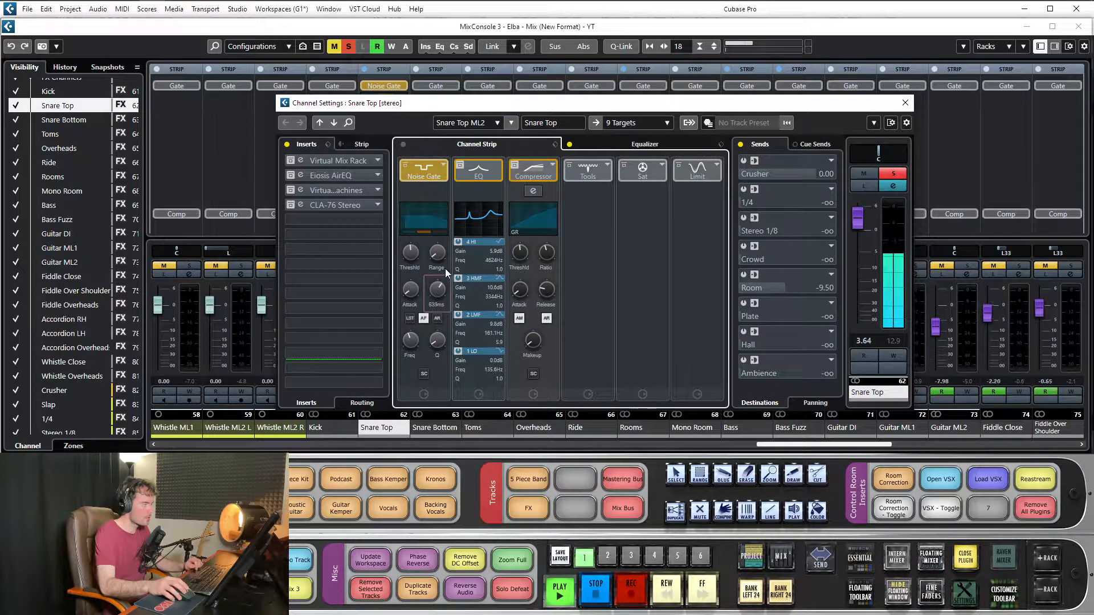
# Activate Snare Top's EQ and set band 2 to 165.4 Hz, 9.8 dB and Q 0.6, and band 3 to 15.9 dB near 3.8 kHz
pyautogui.click(476, 168)
pyautogui.click(645, 143)
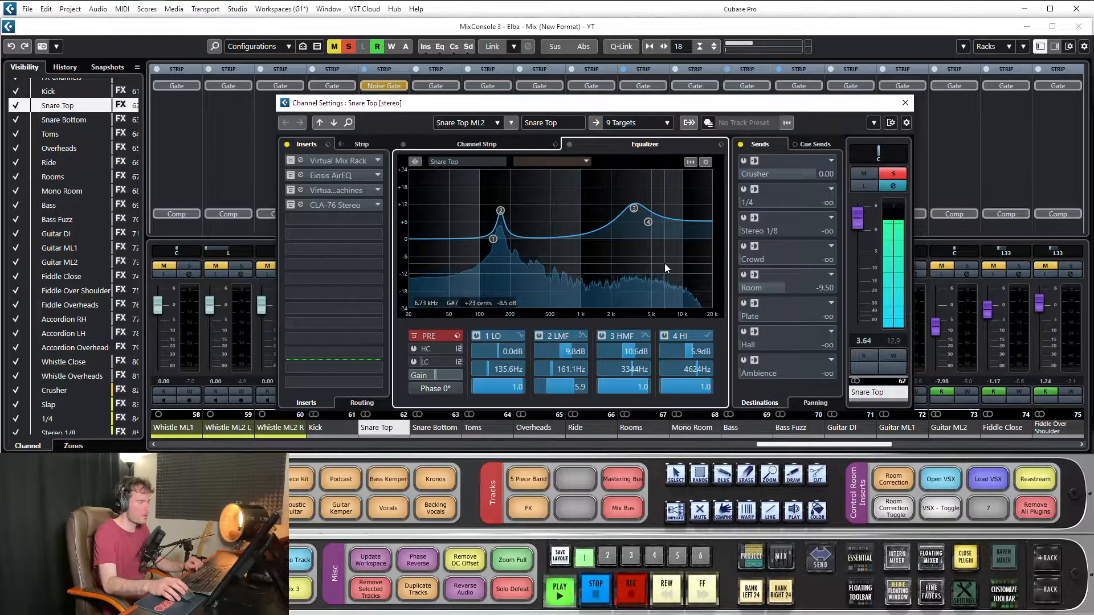
pyautogui.moveTo(501, 211); pyautogui.dragTo(502, 214)
pyautogui.moveTo(577, 386)
pyautogui.mouseDown()
pyautogui.moveTo(594, 384)
pyautogui.moveTo(558, 382)
pyautogui.mouseUp()
pyautogui.moveTo(501, 214)
pyautogui.mouseDown()
pyautogui.moveTo(504, 190)
pyautogui.moveTo(502, 212)
pyautogui.mouseUp()
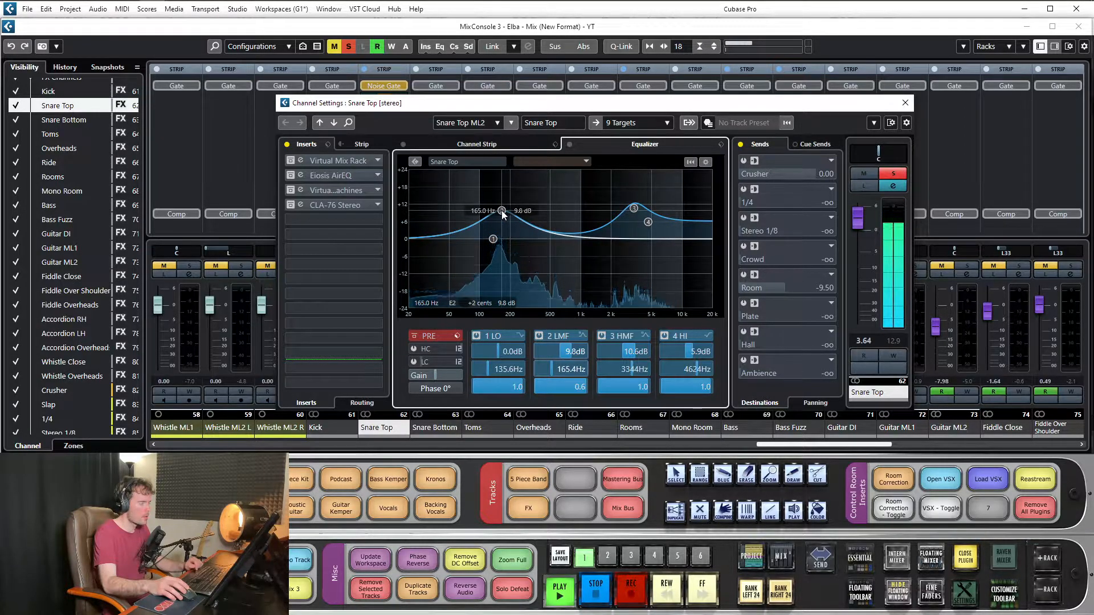
pyautogui.moveTo(634, 209)
pyautogui.mouseDown()
pyautogui.moveTo(648, 214)
pyautogui.moveTo(640, 170)
pyautogui.moveTo(641, 197)
pyautogui.mouseUp()
# View the editor of Snare Top's strip Compressor, audition the compressor, bypass it again and stop playback
pyautogui.click(493, 143)
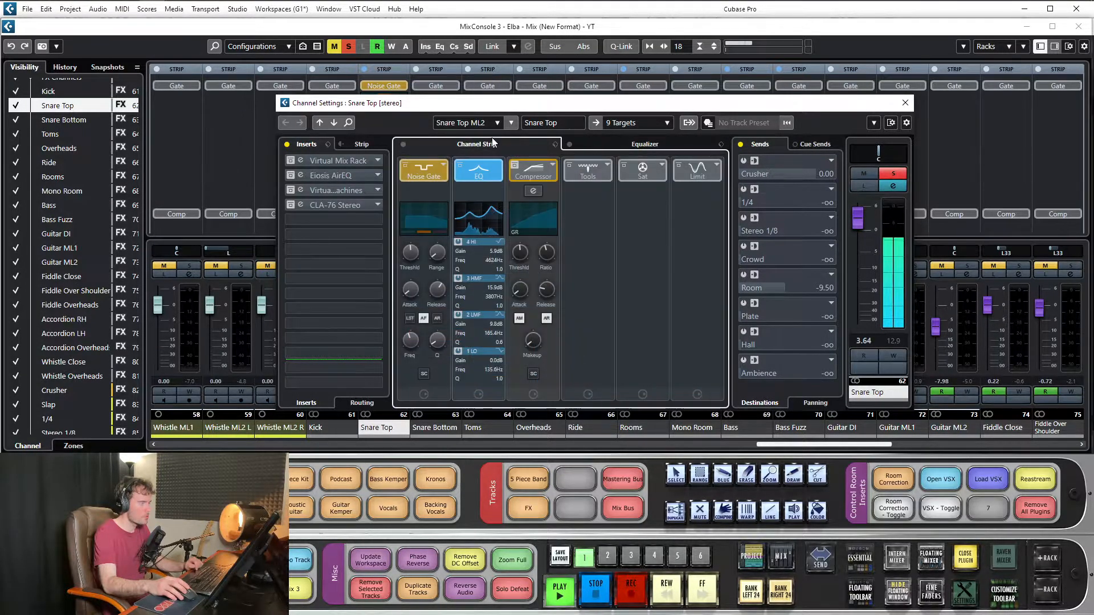
pyautogui.click(532, 192)
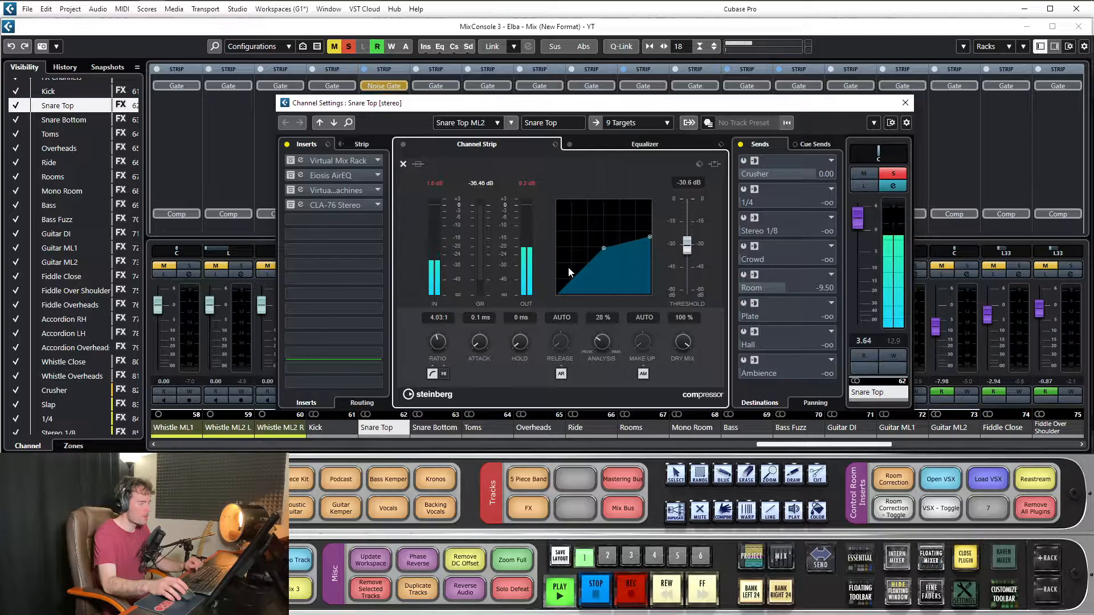
pyautogui.click(402, 164)
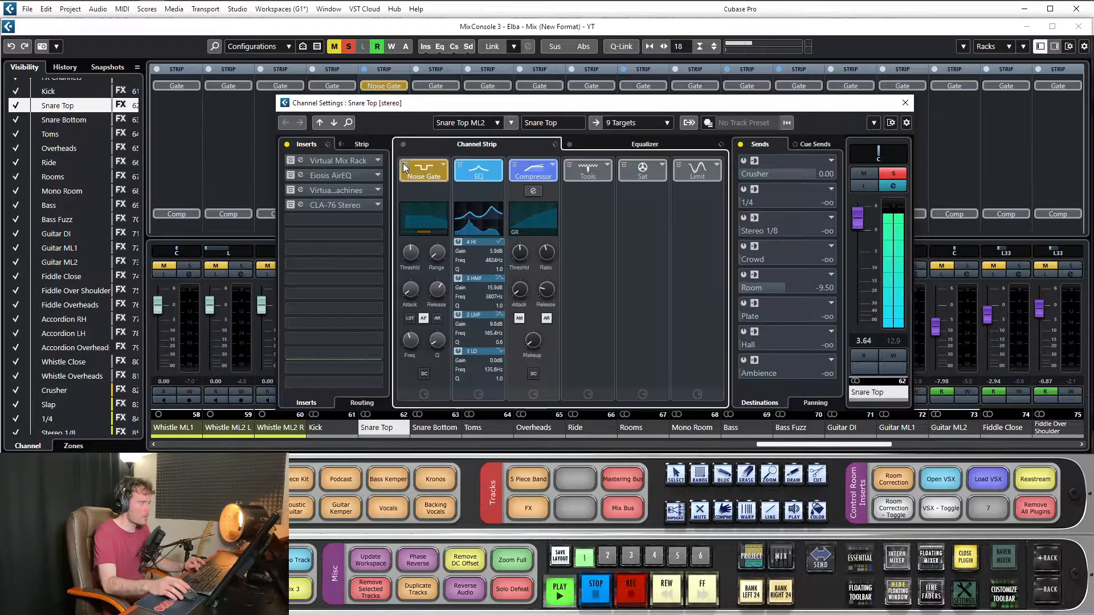
pyautogui.click(514, 164)
pyautogui.press('space')
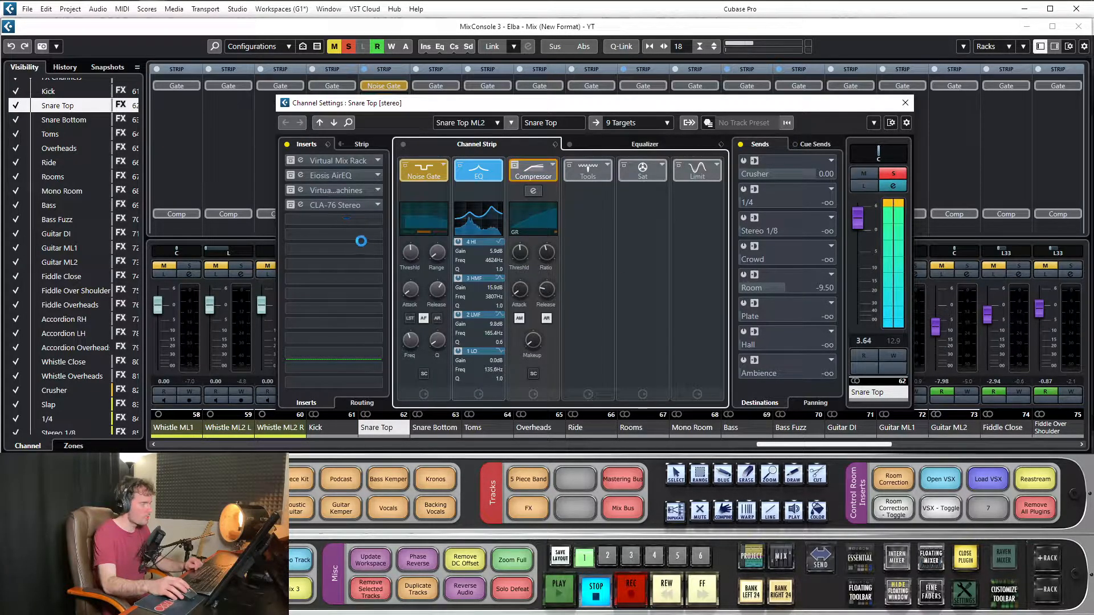
# Browse the stock effects available for an empty Snare Top insert slot, expanding the categories from Tools up to Distortion
pyautogui.click(368, 248)
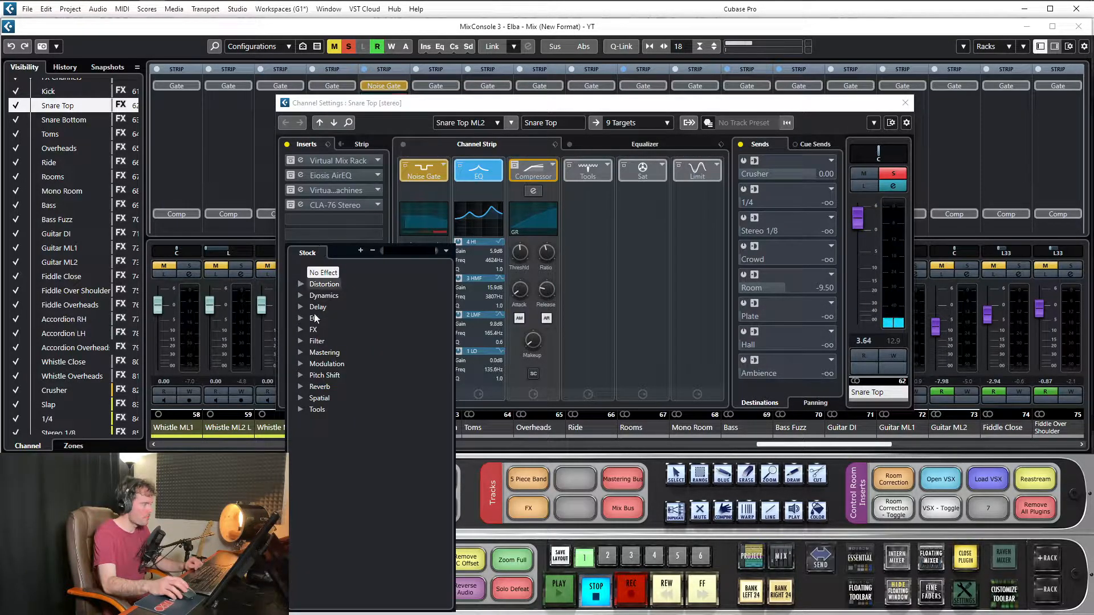
pyautogui.click(300, 409)
pyautogui.click(301, 398)
pyautogui.click(300, 376)
pyautogui.click(301, 364)
pyautogui.click(300, 353)
pyautogui.click(300, 341)
pyautogui.click(300, 330)
pyautogui.click(300, 319)
pyautogui.click(300, 307)
pyautogui.click(301, 296)
pyautogui.click(300, 284)
pyautogui.scroll(-2, 443, 329)
pyautogui.scroll(-15, 434, 440)
pyautogui.scroll(15, 443, 310)
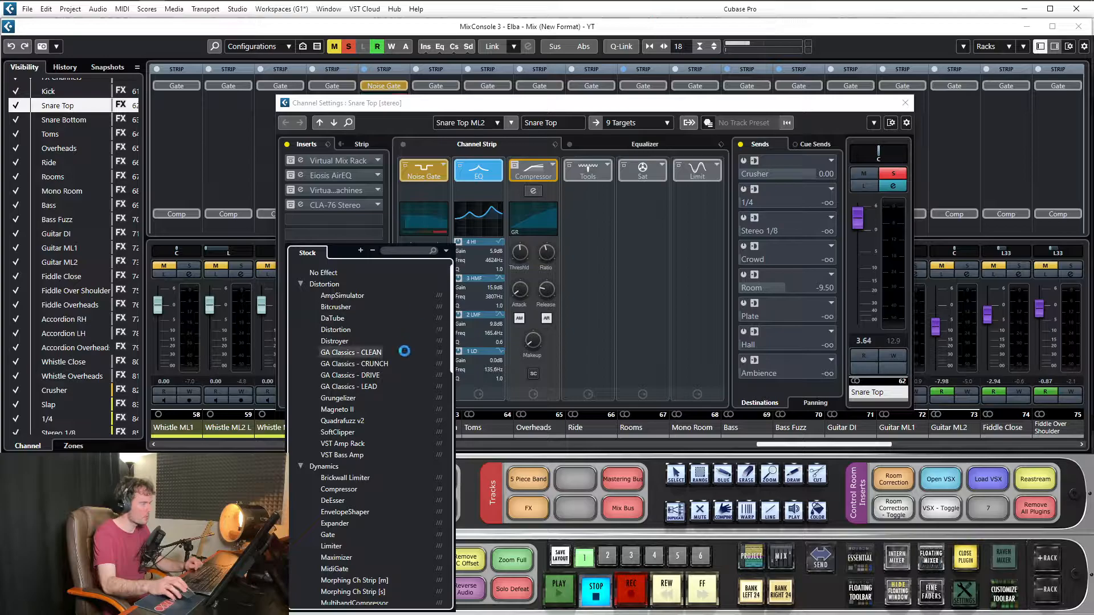
# Load Tube Compressor from the stock Dynamics effects into Snare Top's insert slot 7
pyautogui.scroll(-5, 332, 345)
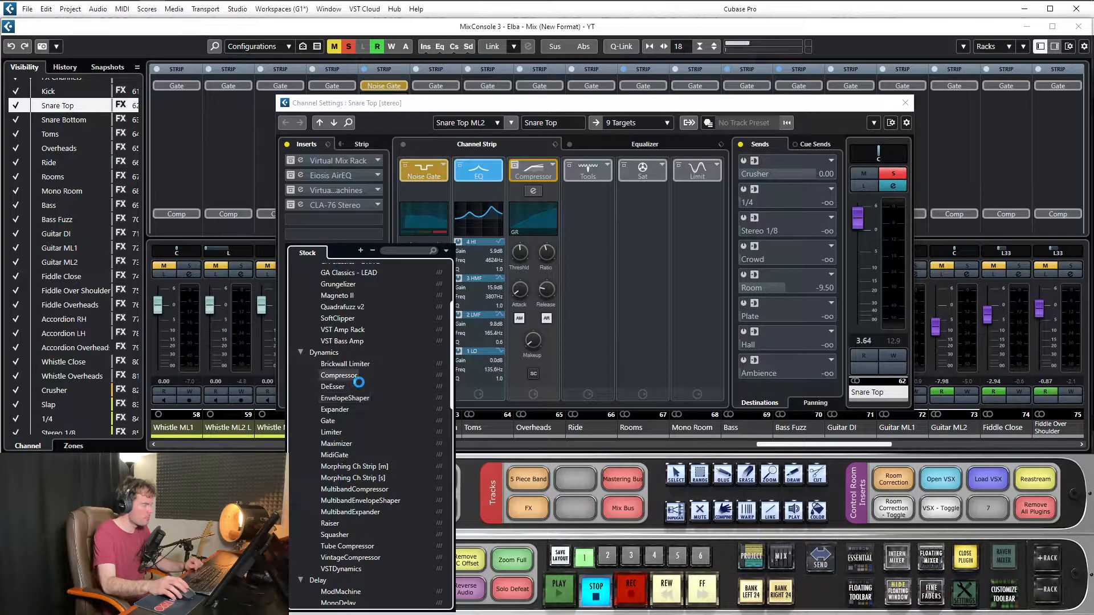
pyautogui.click(344, 546)
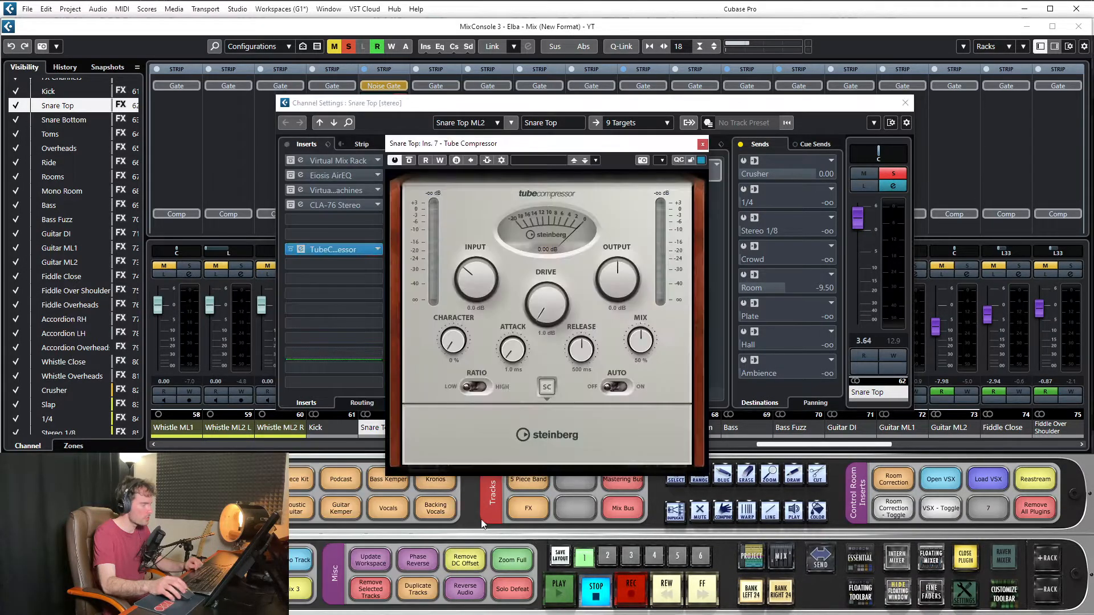
pyautogui.moveTo(551, 157); pyautogui.dragTo(524, 134)
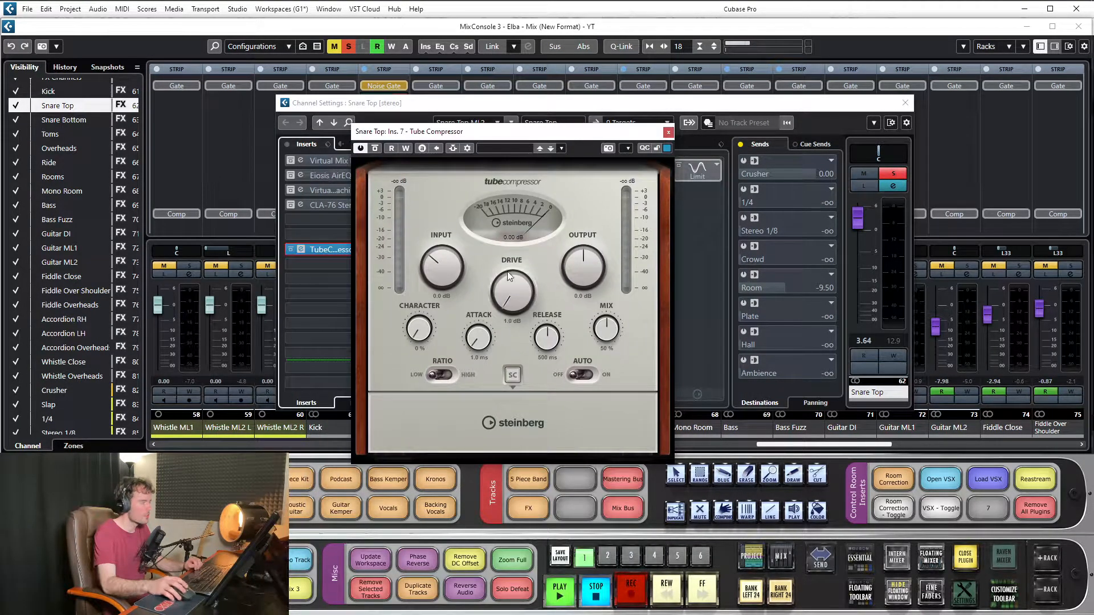
# Set Tube Compressor to about 21 dB input, high ratio, 5.4 dB drive, 19.5 ms attack, 10 ms release and 100% mix during playback
pyautogui.moveTo(445, 269); pyautogui.dragTo(453, 304)
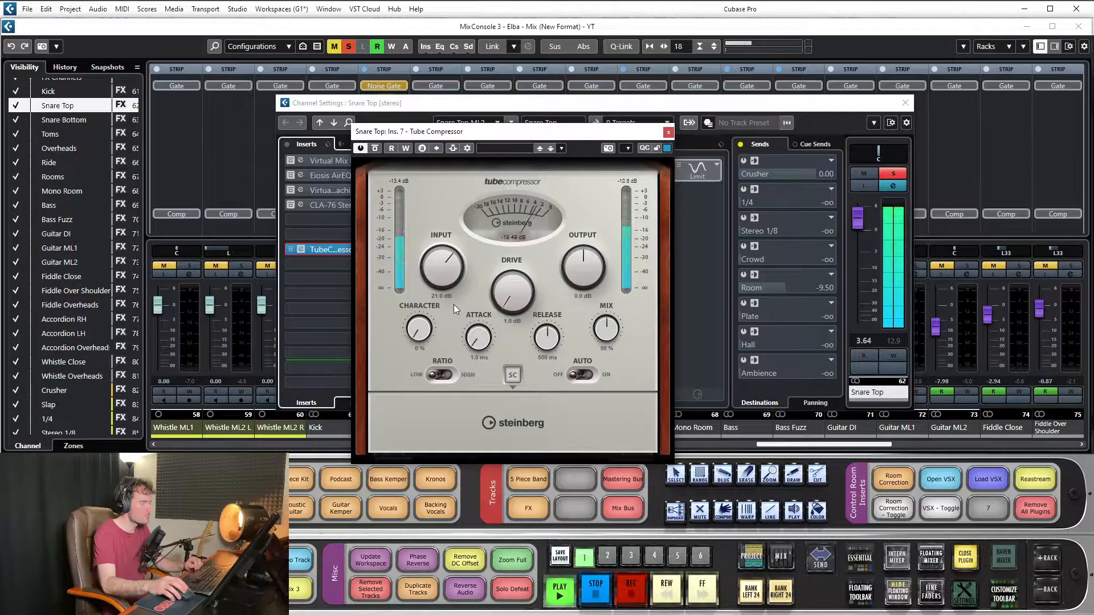
pyautogui.click(434, 375)
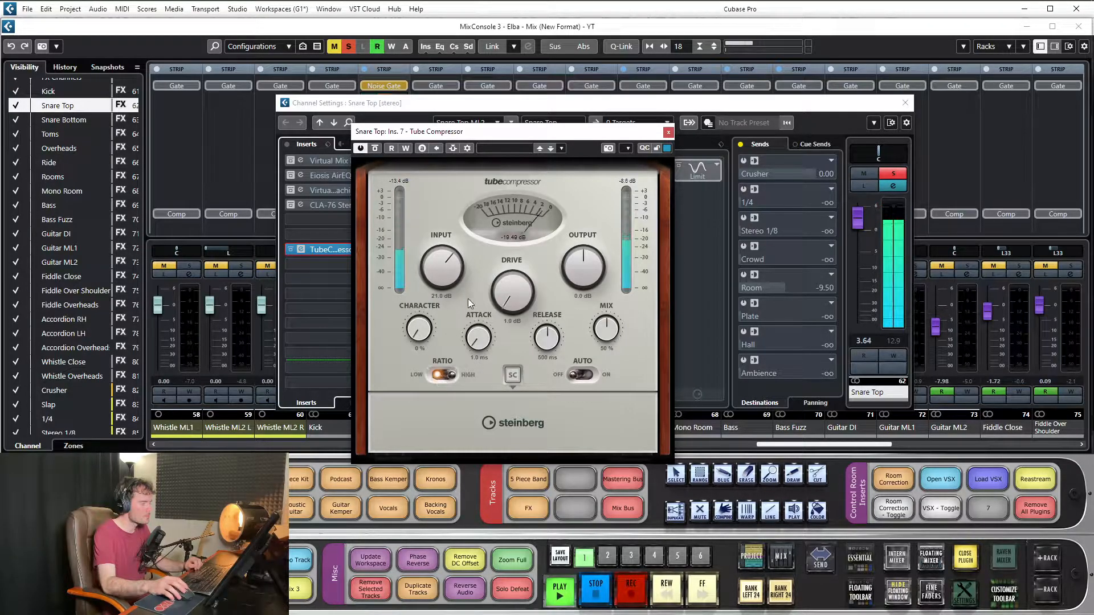
pyautogui.moveTo(502, 309); pyautogui.dragTo(502, 285)
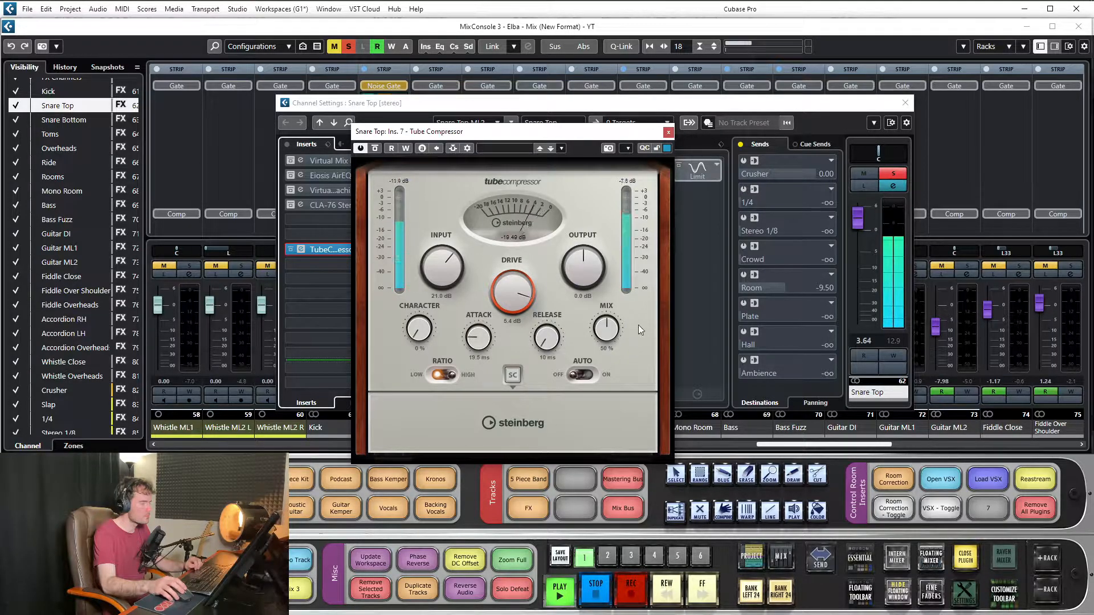
pyautogui.moveTo(607, 331); pyautogui.dragTo(606, 311)
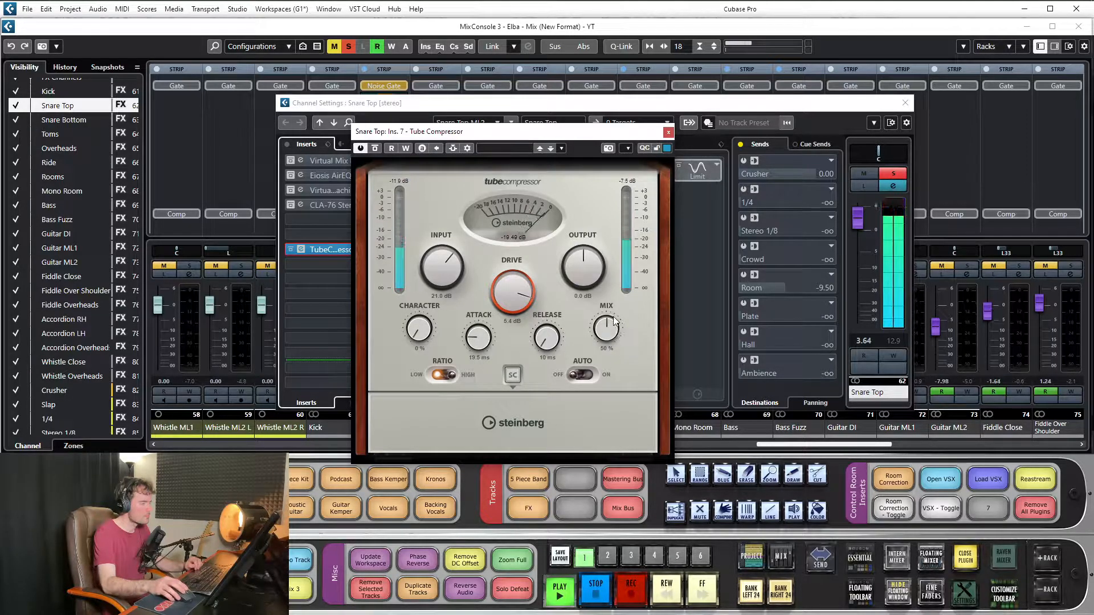
pyautogui.click(580, 376)
pyautogui.click(586, 376)
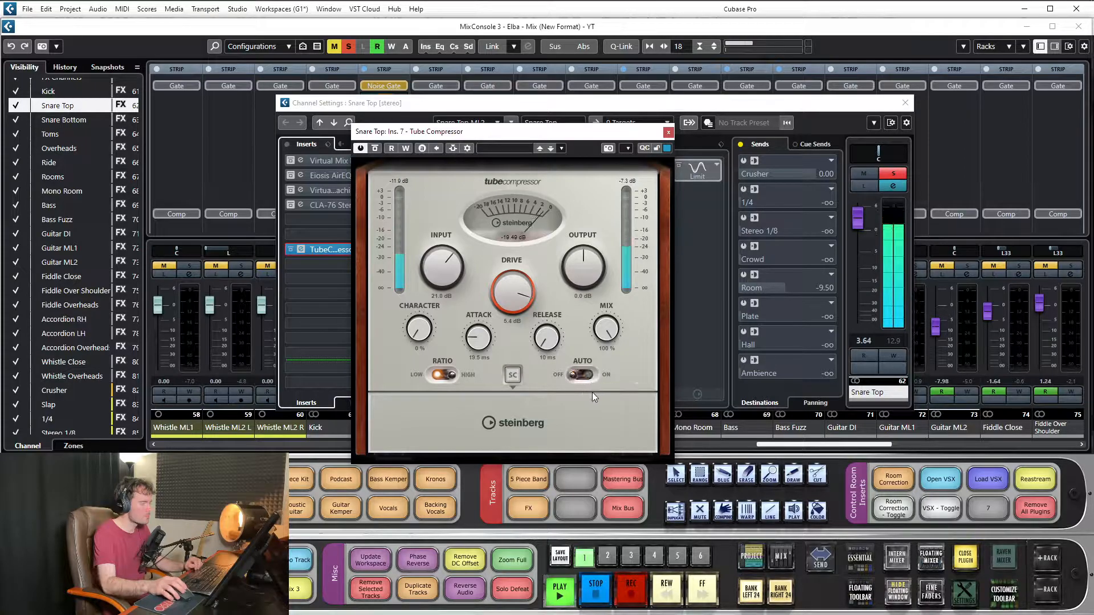
# Set Tube Compressor's character to 100%, drive to 2.0 dB, attack to 0.1 ms and release to 64 ms, and stop playback
pyautogui.moveTo(422, 331); pyautogui.dragTo(453, 217)
pyautogui.moveTo(497, 290); pyautogui.dragTo(527, 381)
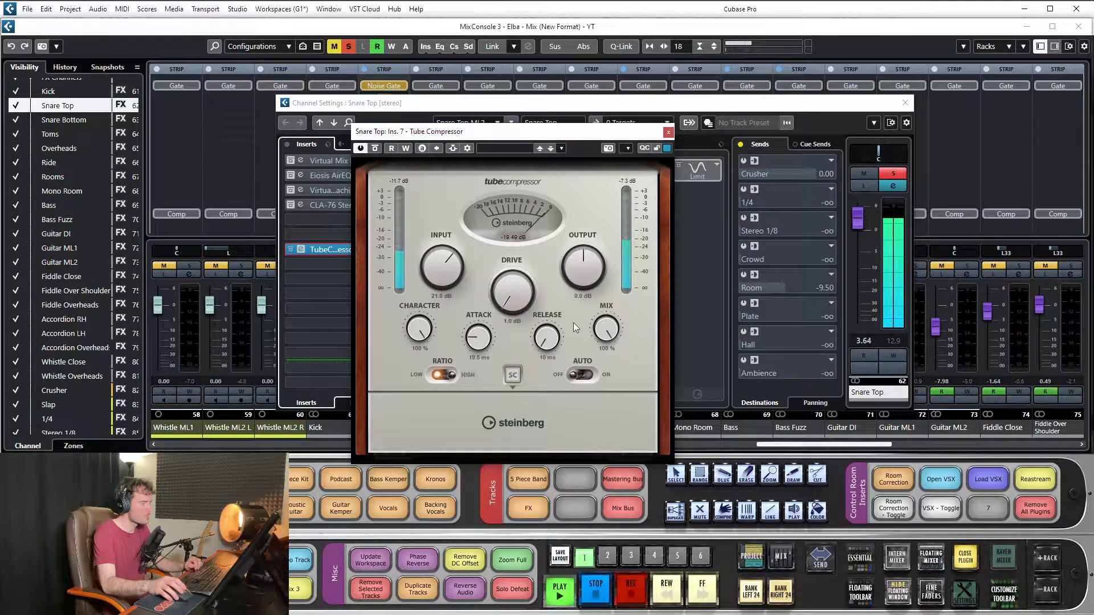
pyautogui.moveTo(518, 297); pyautogui.dragTo(517, 274)
pyautogui.moveTo(481, 339); pyautogui.dragTo(520, 450)
pyautogui.moveTo(548, 340); pyautogui.dragTo(559, 399)
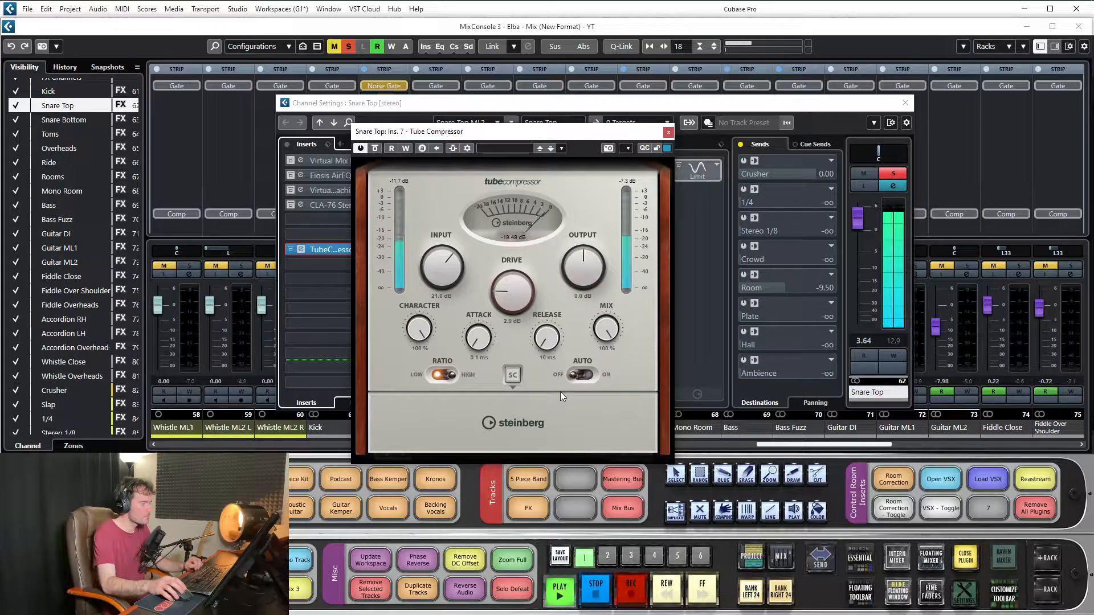
pyautogui.moveTo(559, 376); pyautogui.dragTo(546, 312)
pyautogui.press('space')
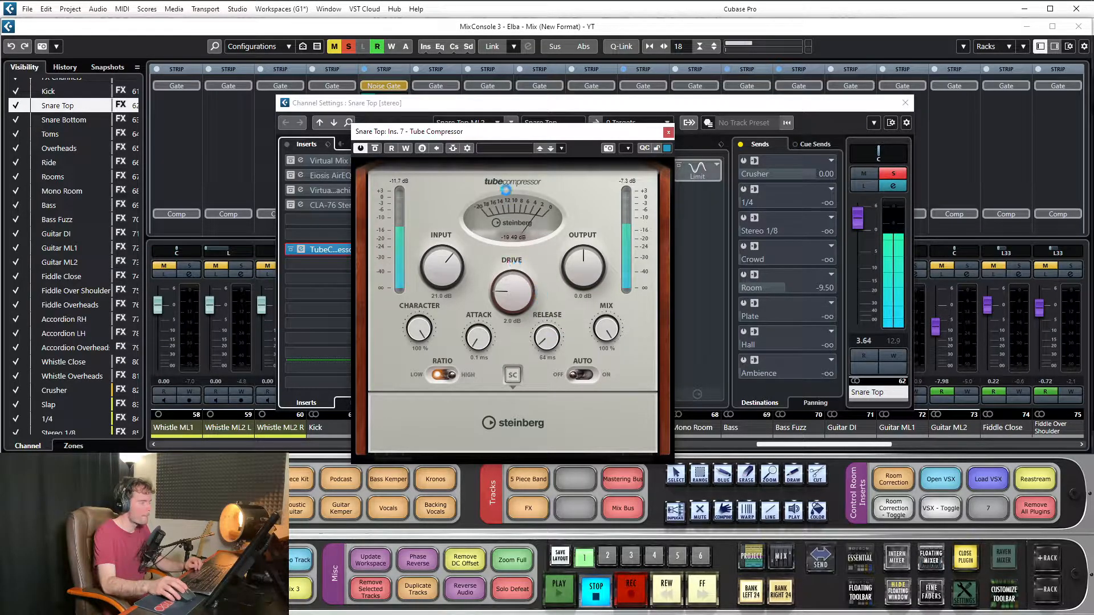
# Replace Tube Compressor in Snare Top's insert slot 7 with Squasher and audition it briefly
pyautogui.moveTo(511, 135); pyautogui.dragTo(516, 127)
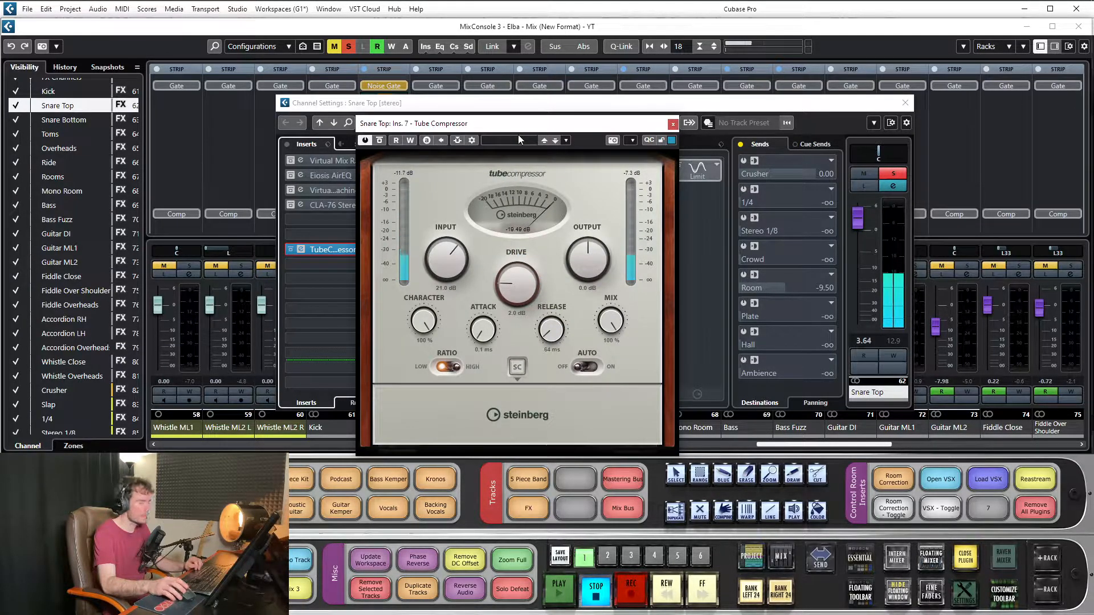
pyautogui.moveTo(399, 123); pyautogui.dragTo(515, 113)
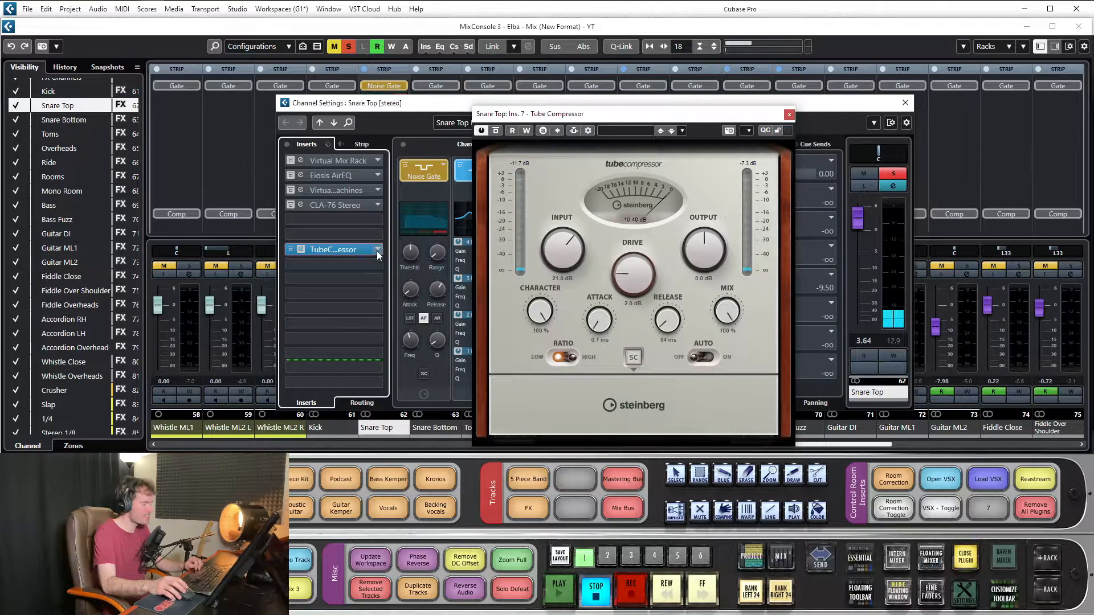
pyautogui.click(378, 251)
pyautogui.click(335, 477)
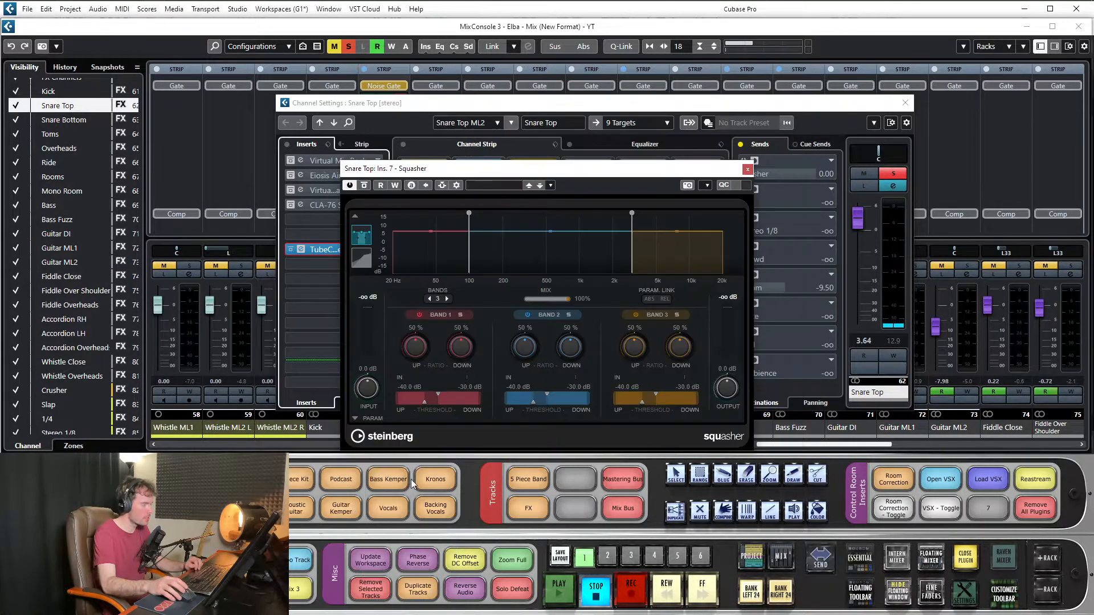
pyautogui.moveTo(527, 164); pyautogui.dragTo(545, 155)
pyautogui.press('space')
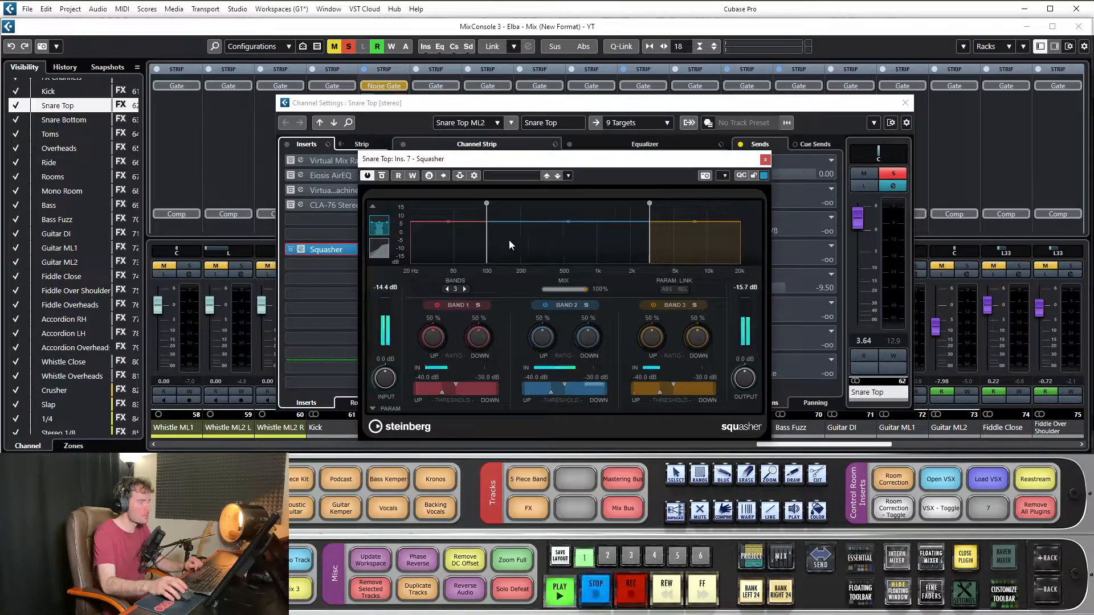
pyautogui.press('space')
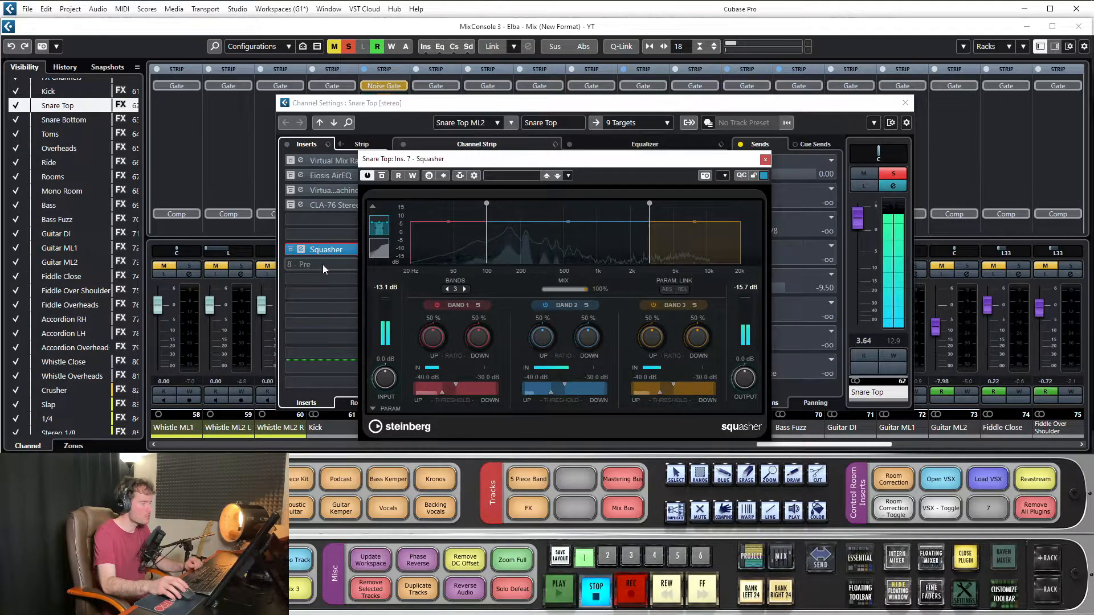
# Replace Squasher in Snare Top's insert slot 7 with Raiser, view its editor and close it
pyautogui.click(378, 248)
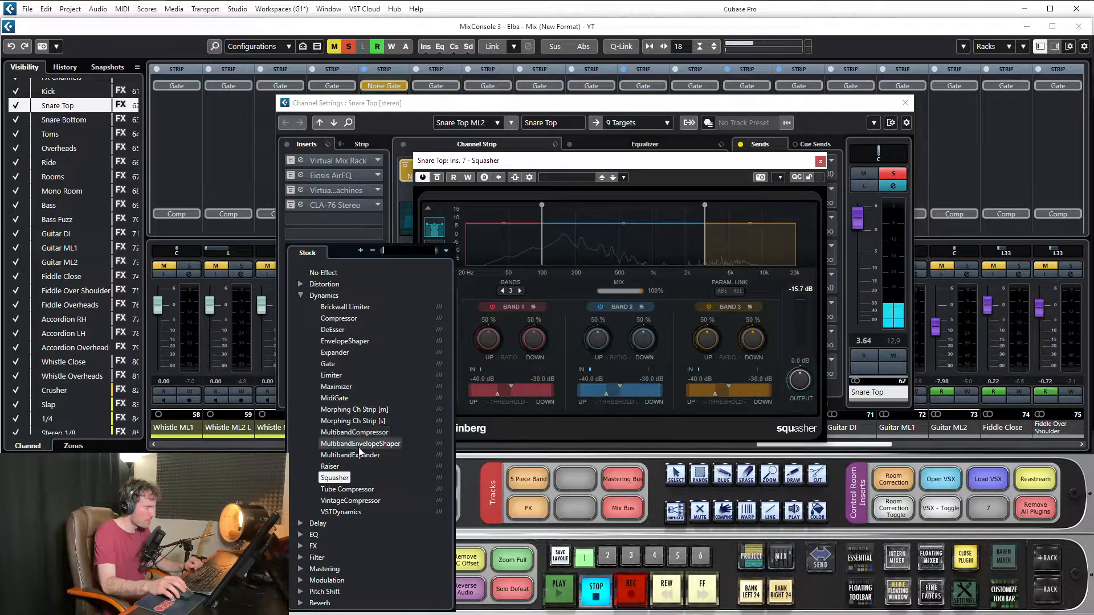
pyautogui.click(336, 469)
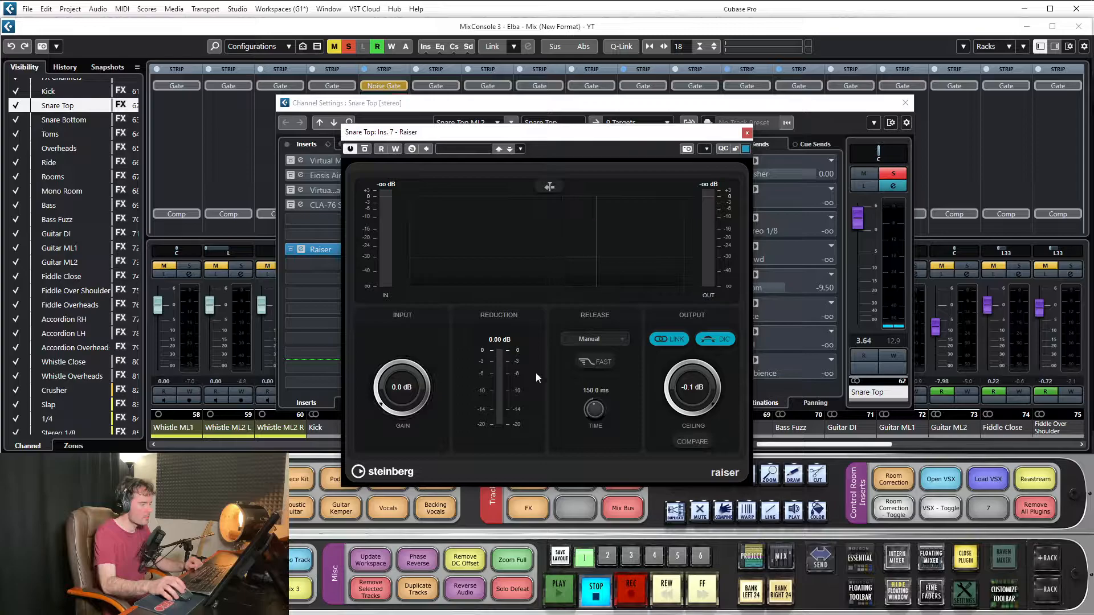
pyautogui.click(747, 133)
# Replace Raiser in Snare Top's insert slot 7 with Expander, view its editor and close it
pyautogui.click(371, 251)
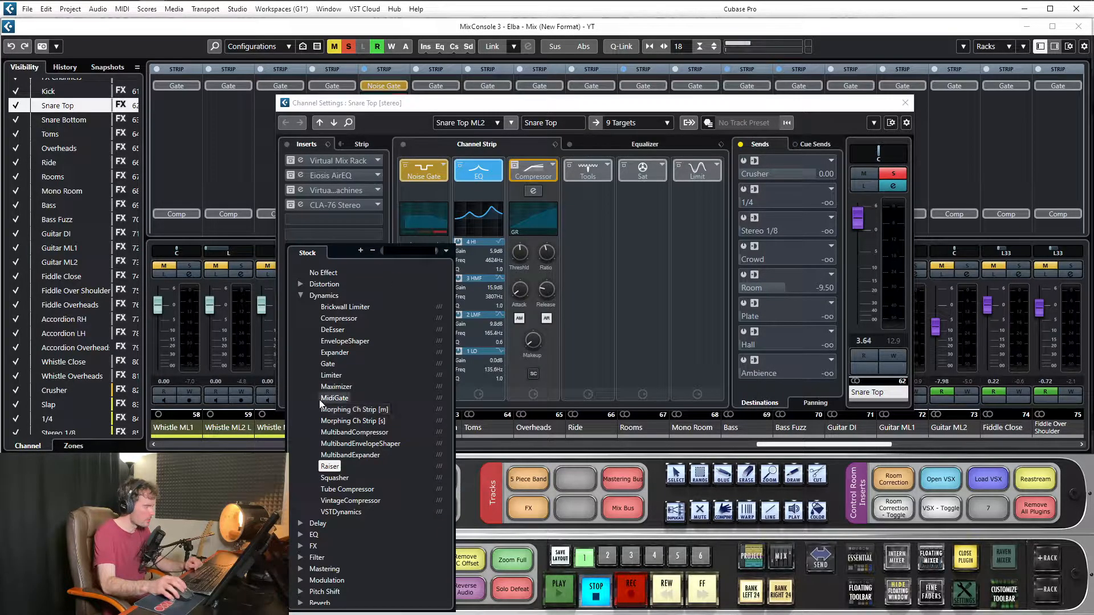
pyautogui.click(336, 352)
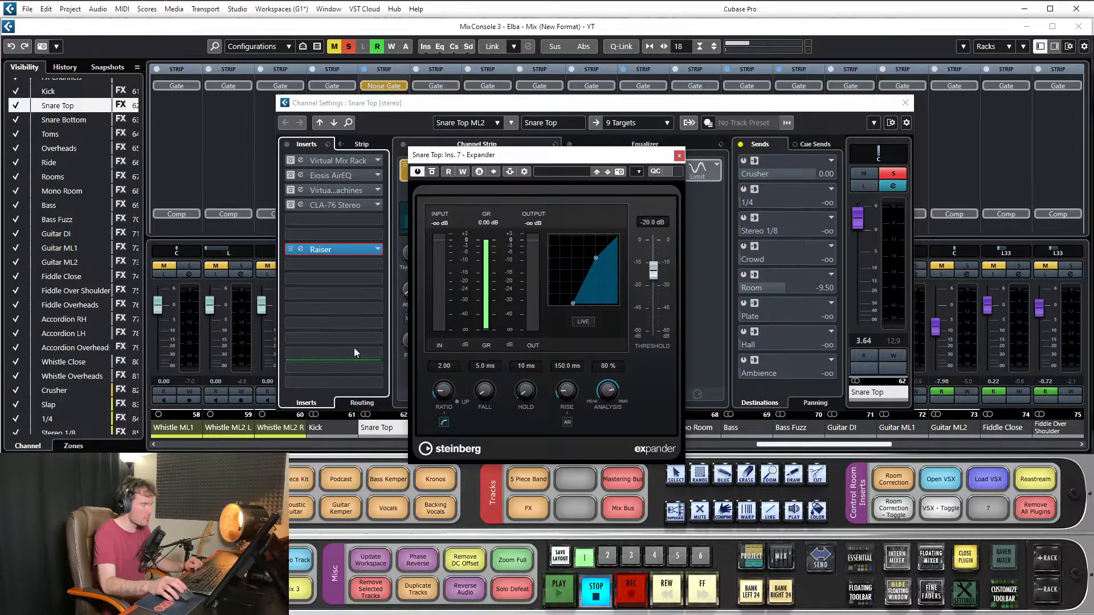
pyautogui.click(679, 156)
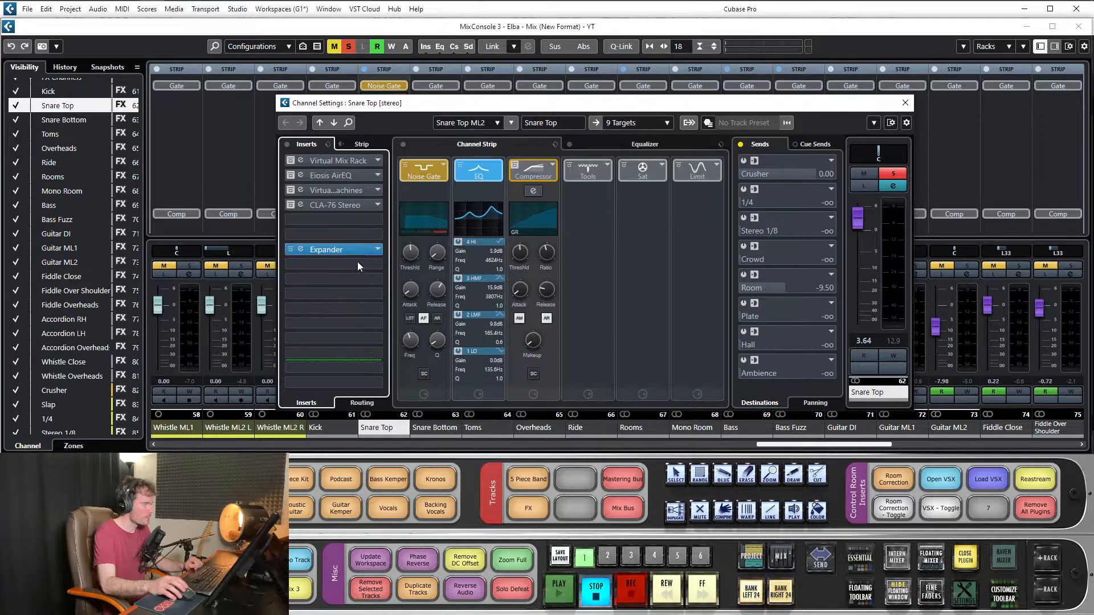
# Replace Expander in Snare Top's insert slot 7 with VintageCompressor and start playback
pyautogui.click(378, 249)
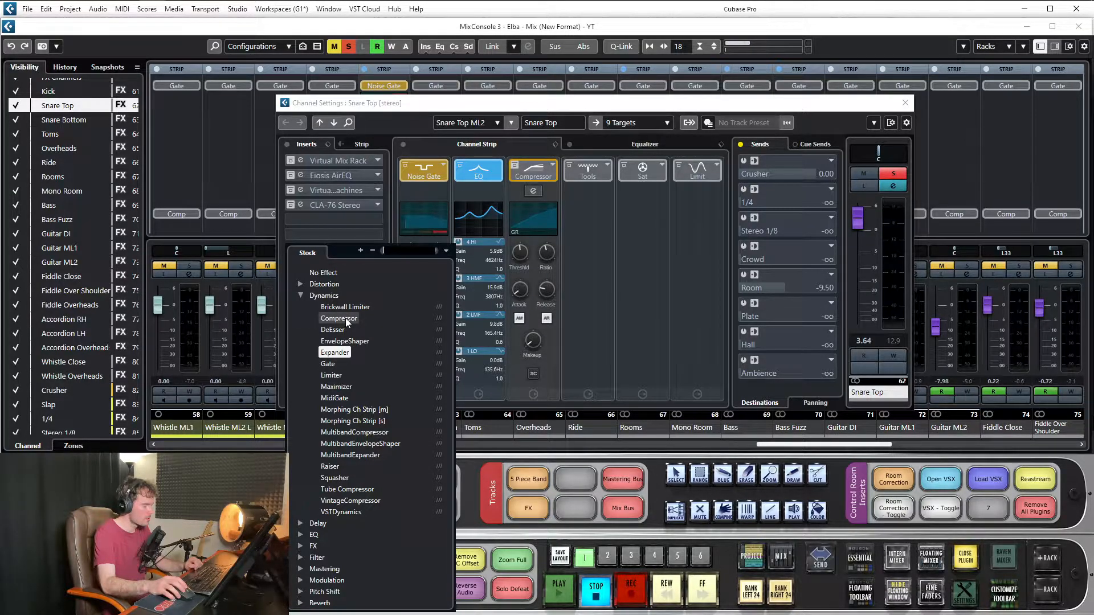
pyautogui.click(351, 500)
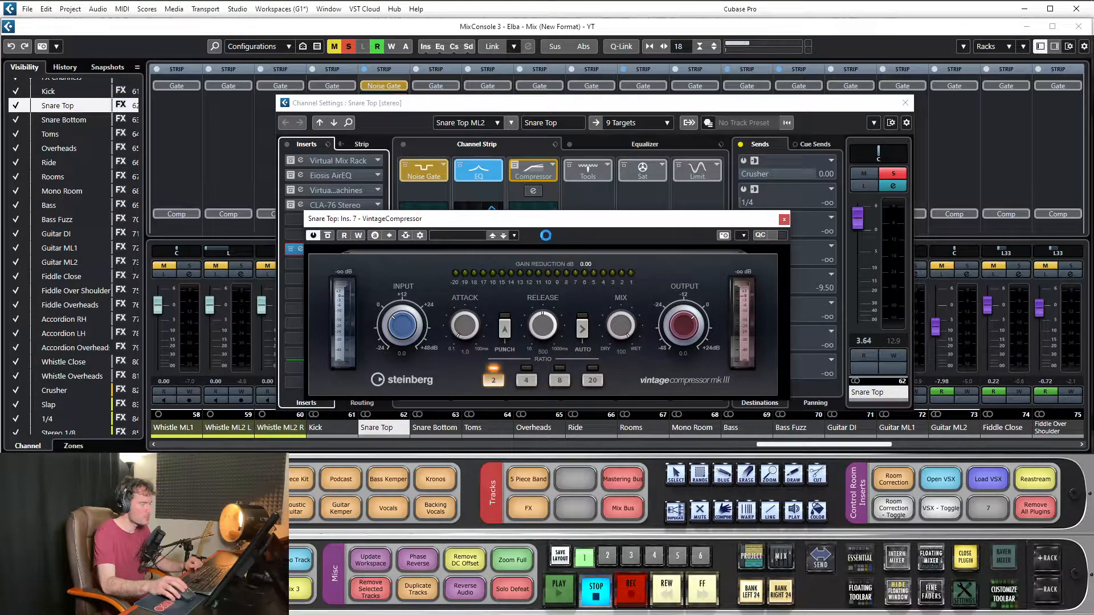
pyautogui.press('space')
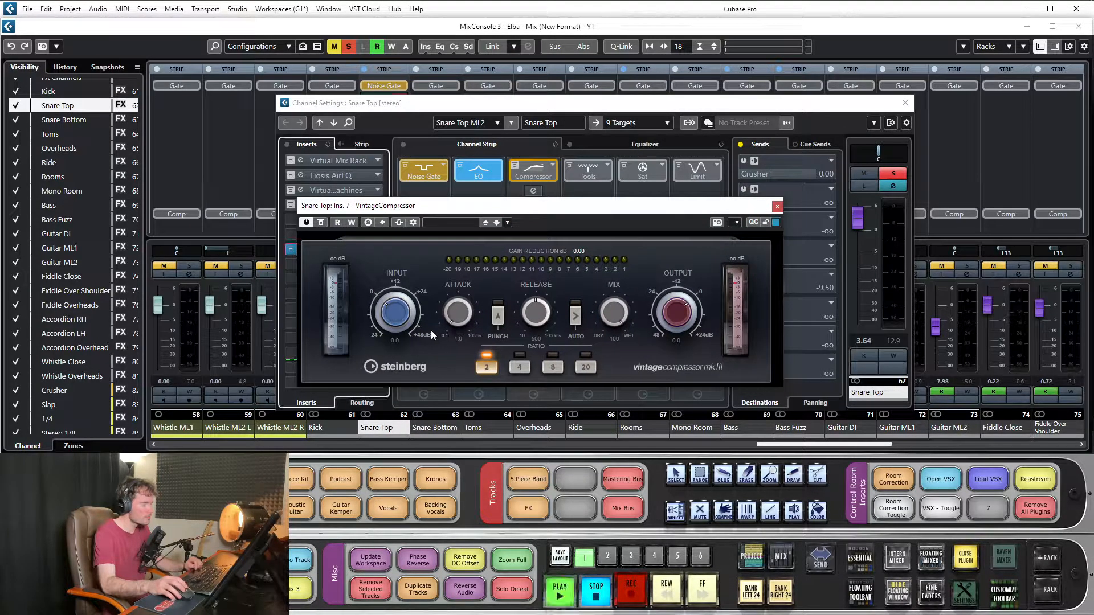
# Set VintageCompressor to input 22, attack 0.1 ms, release 10 ms and ratio 4, with Punch on and Auto off
pyautogui.moveTo(453, 212); pyautogui.dragTo(440, 253)
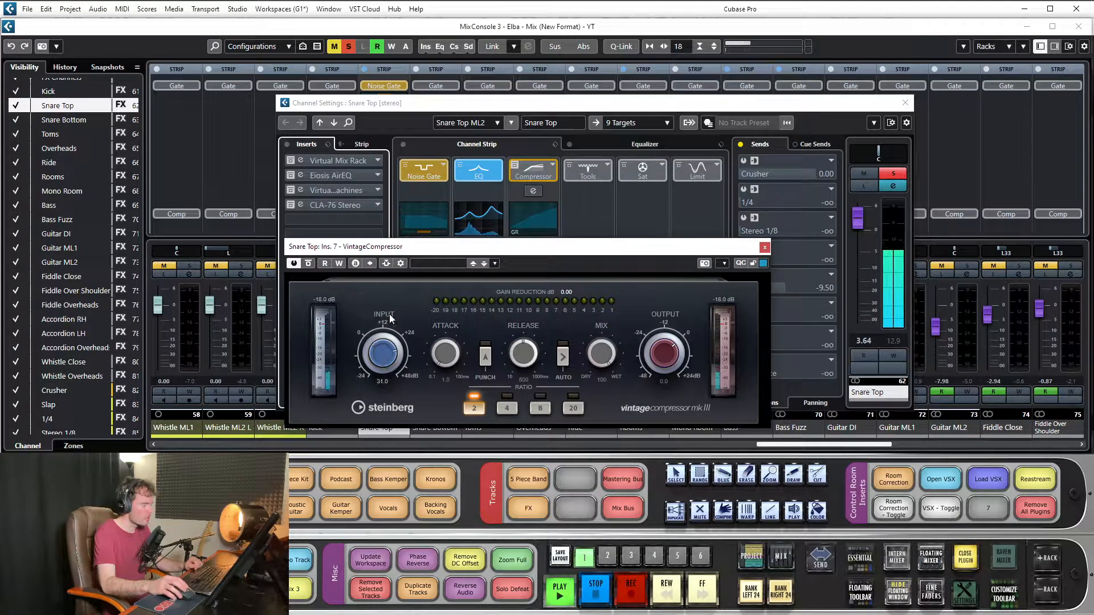
pyautogui.moveTo(396, 367); pyautogui.dragTo(390, 338)
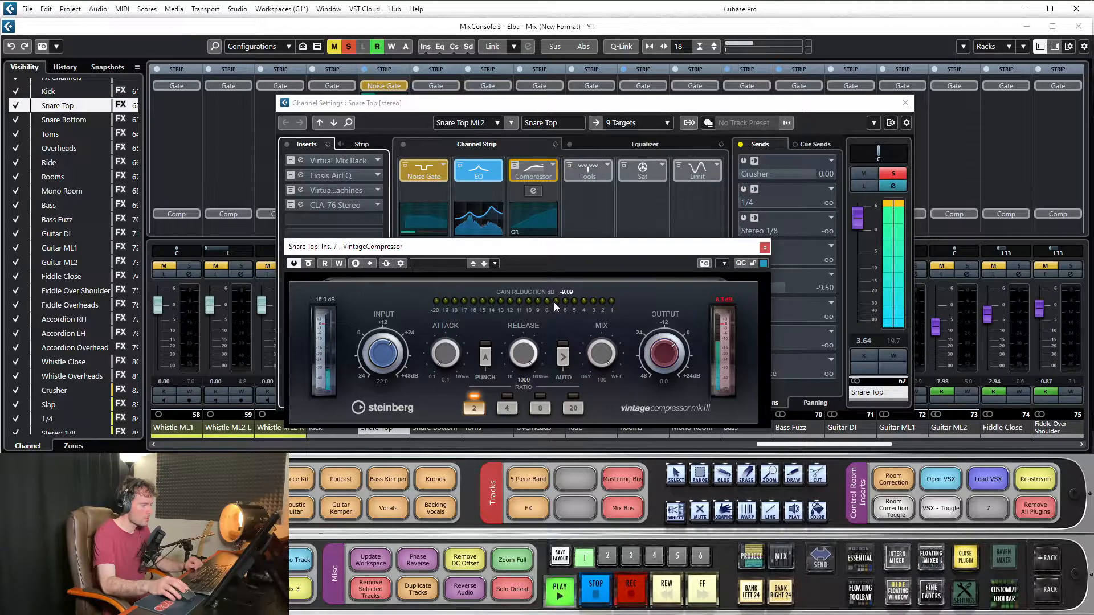
pyautogui.moveTo(559, 252); pyautogui.dragTo(578, 224)
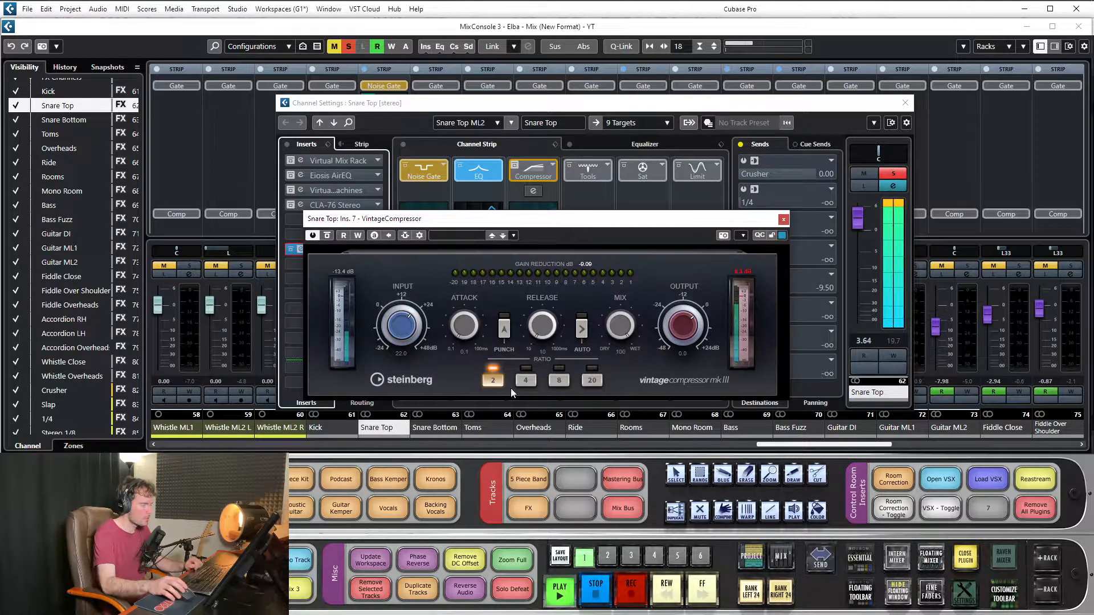
pyautogui.click(525, 380)
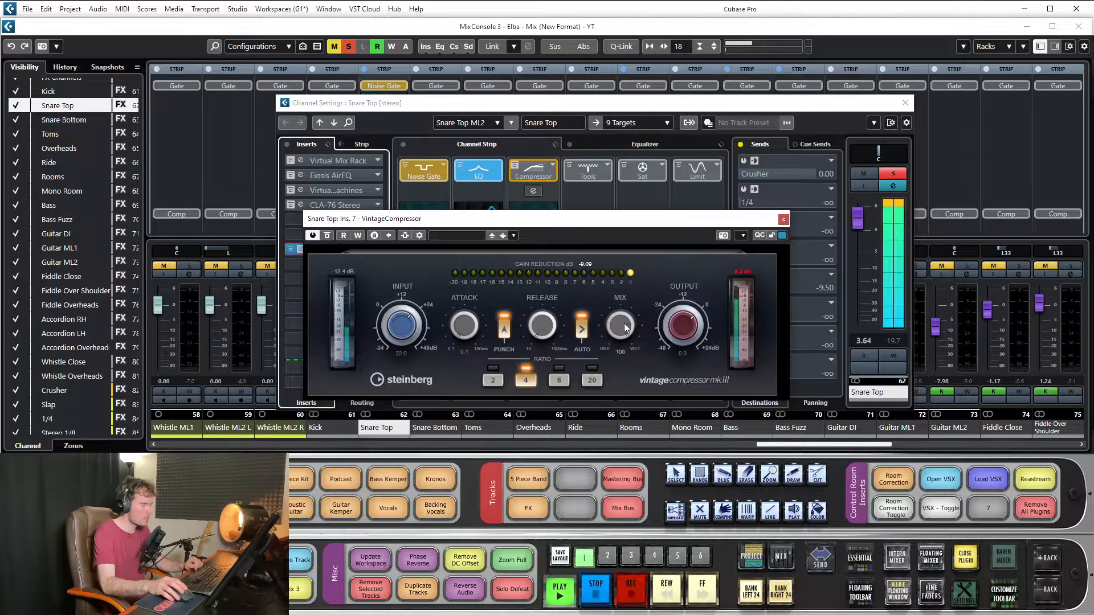
pyautogui.click(582, 329)
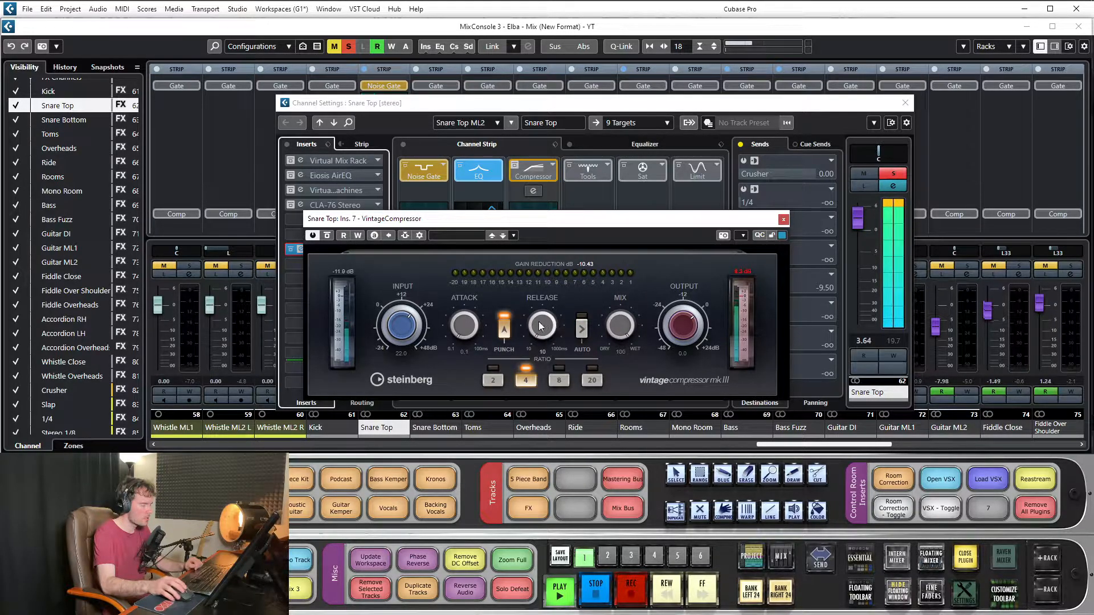
pyautogui.moveTo(473, 330); pyautogui.dragTo(471, 312)
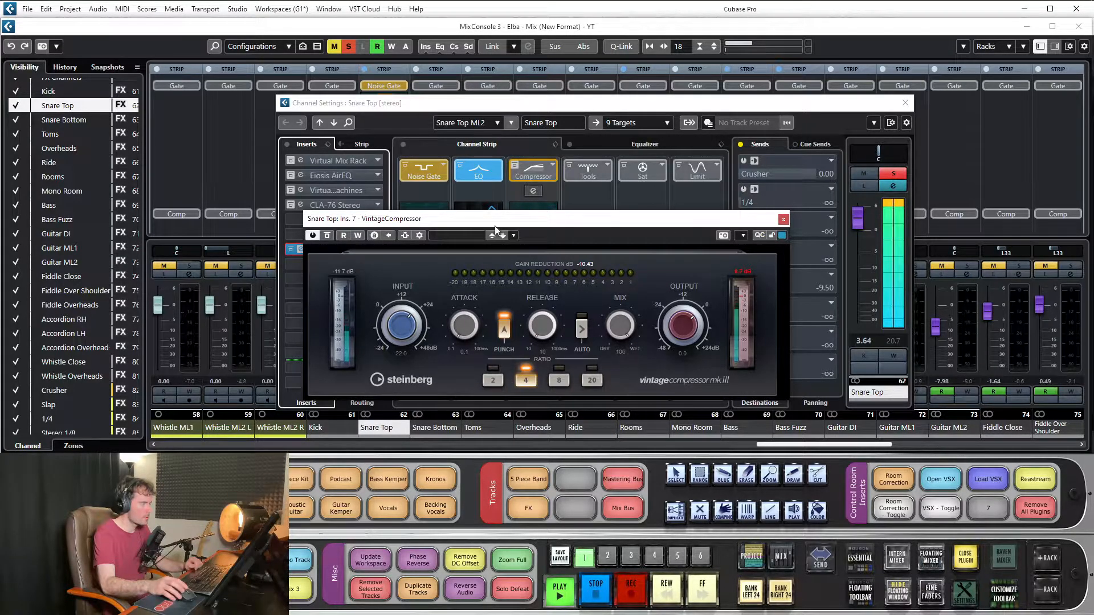
# Stop playback and, in Snare Top's Equalizer, change band 4 to Parametric II at 734.1 Hz with a 15.7 dB gain
pyautogui.moveTo(495, 228); pyautogui.dragTo(587, 366)
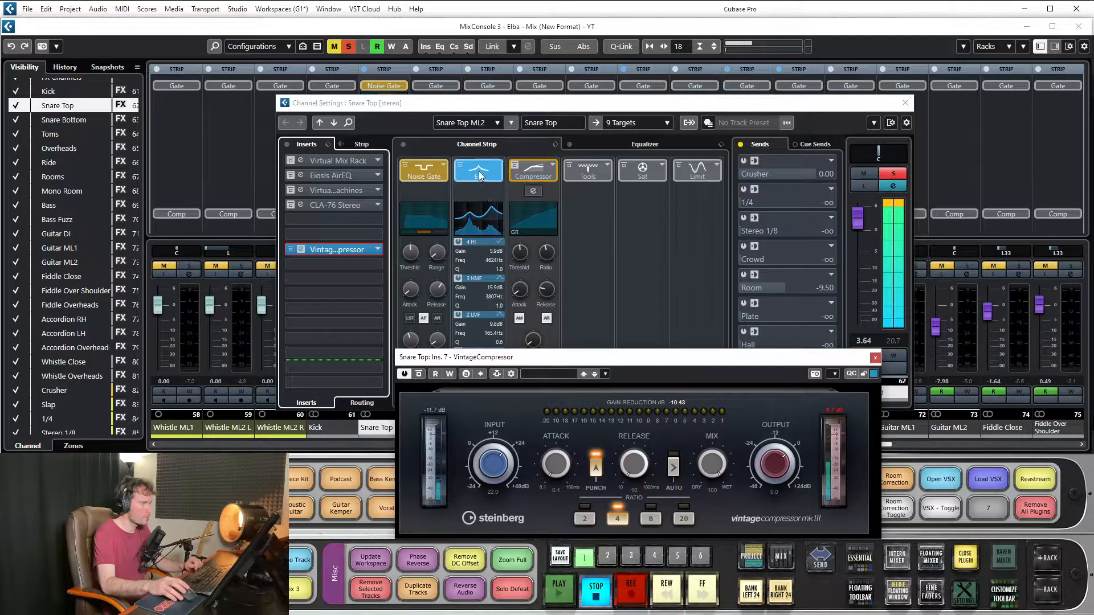
pyautogui.click(644, 146)
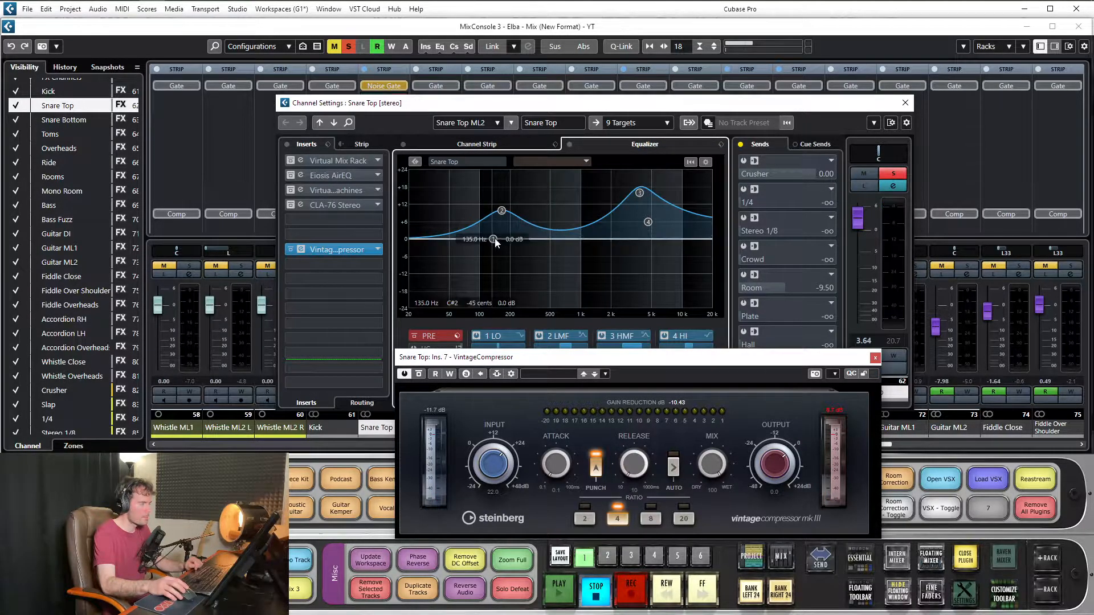
pyautogui.moveTo(536, 238); pyautogui.dragTo(581, 222)
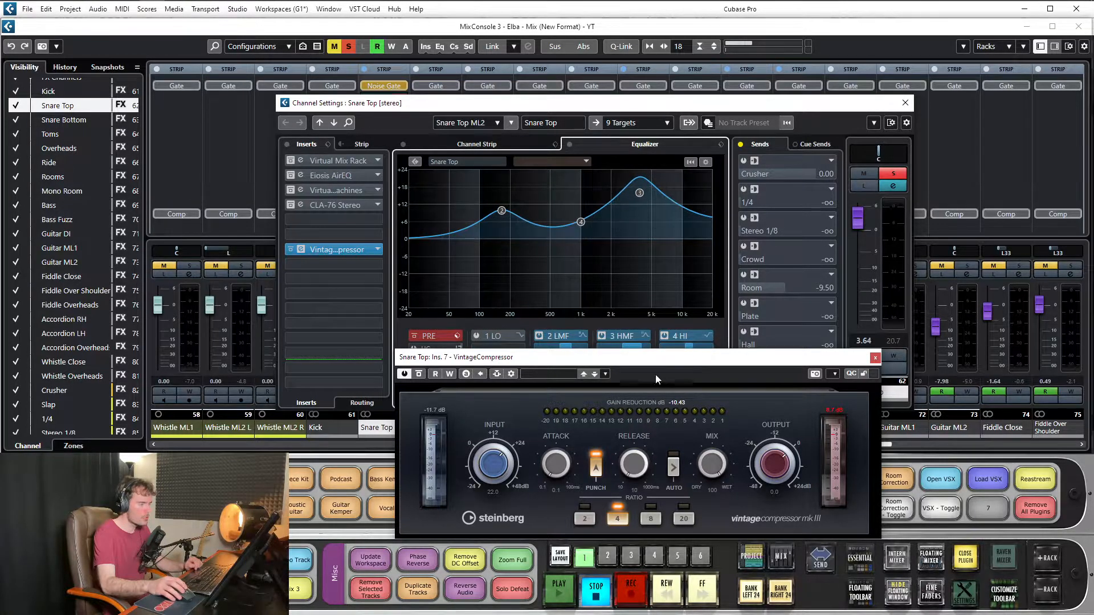
pyautogui.moveTo(653, 358); pyautogui.dragTo(665, 473)
pyautogui.click(707, 336)
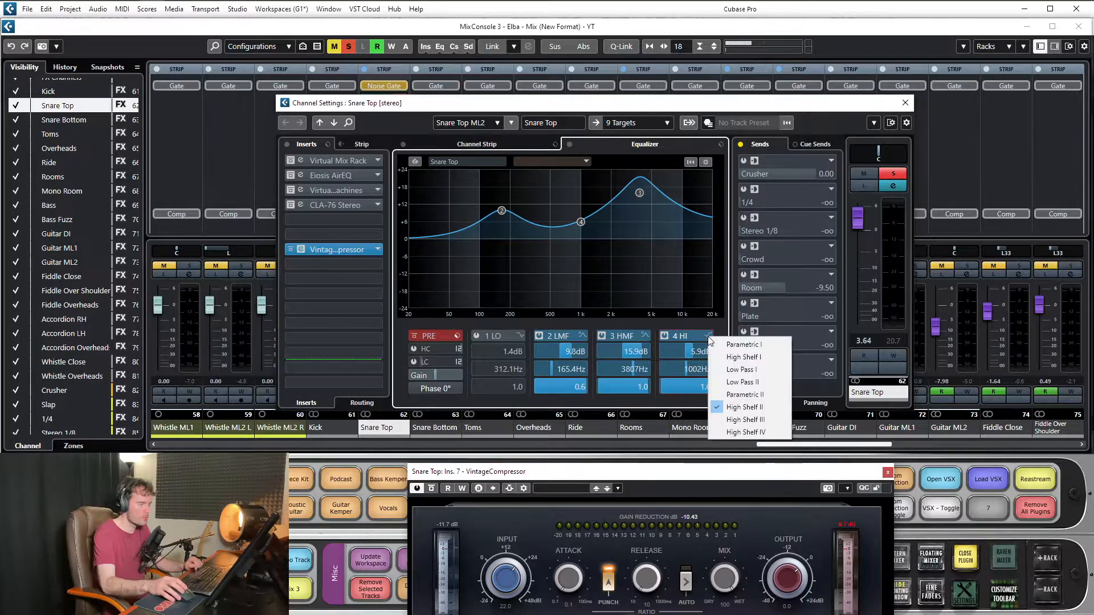
pyautogui.click(761, 394)
pyautogui.moveTo(578, 221); pyautogui.dragTo(568, 195)
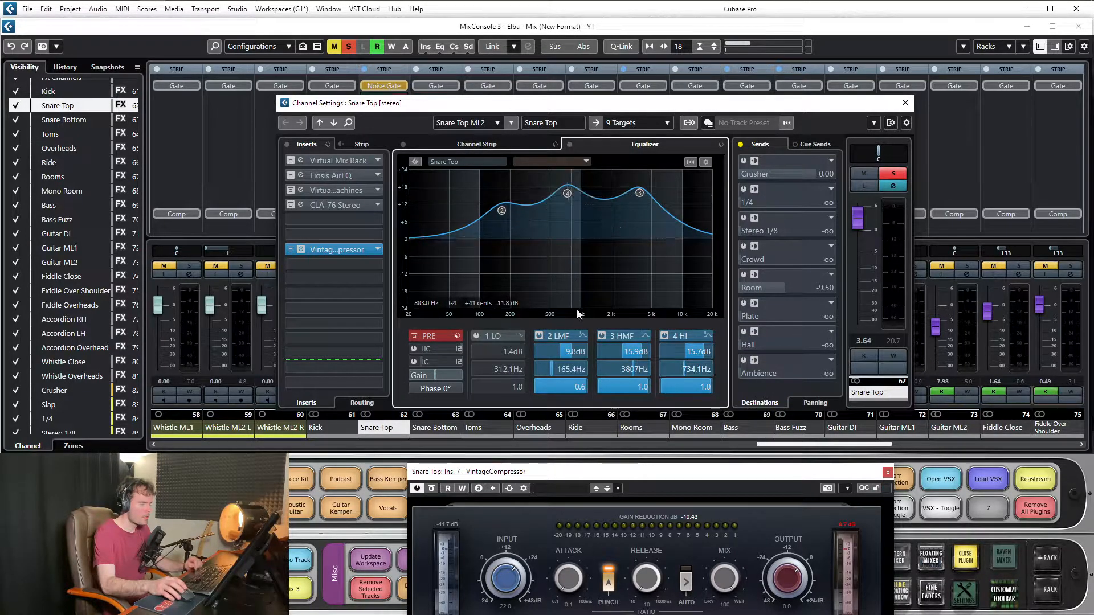
# During playback, set Snare Top's EQ band 4 to -9.8 dB at 237.7 Hz with Q 12.0, and band 3 to 3522 Hz
pyautogui.press('space')
pyautogui.moveTo(695, 387); pyautogui.dragTo(720, 388)
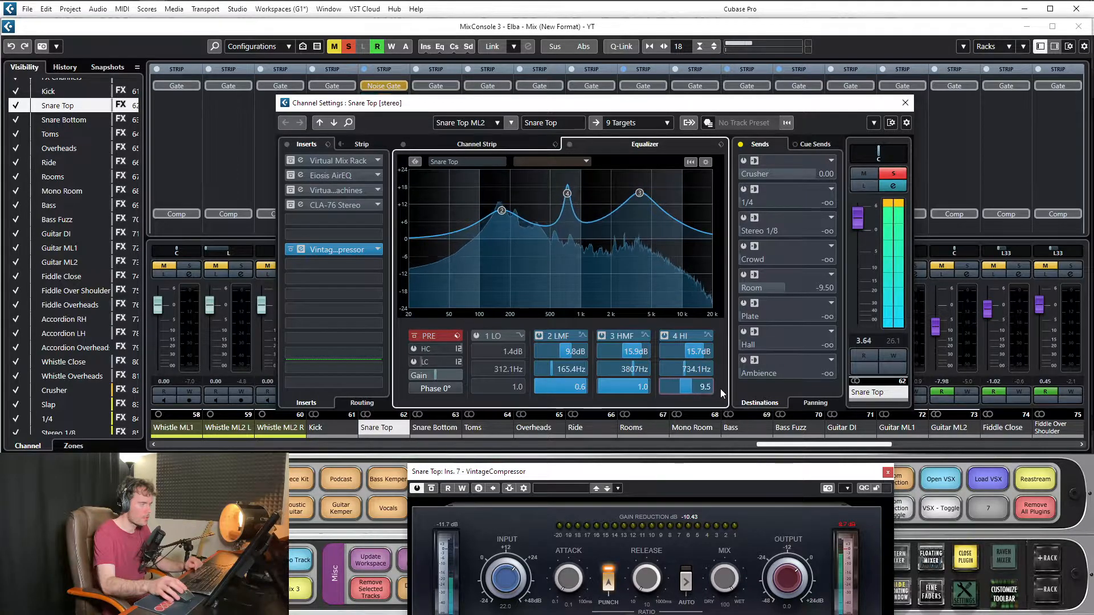
pyautogui.moveTo(566, 194); pyautogui.dragTo(518, 267)
pyautogui.moveTo(639, 194)
pyautogui.mouseDown()
pyautogui.moveTo(673, 175)
pyautogui.moveTo(637, 196)
pyautogui.mouseUp()
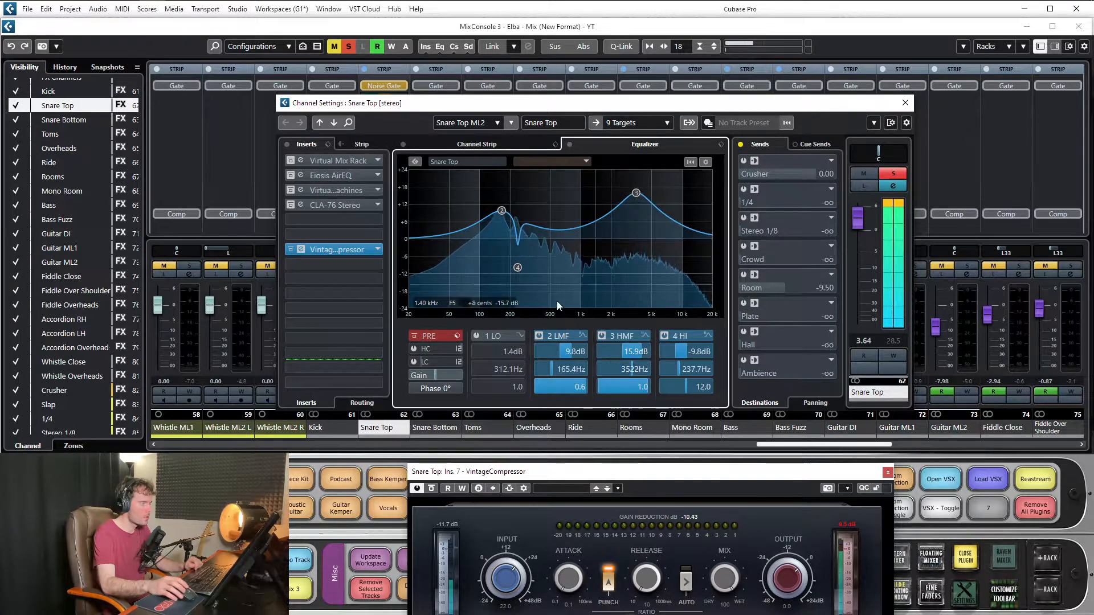
# Compare Snare Top with its Equalizer bypassed and active, bypass VintageCompressor in slot 7, and stop playback
pyautogui.click(569, 144)
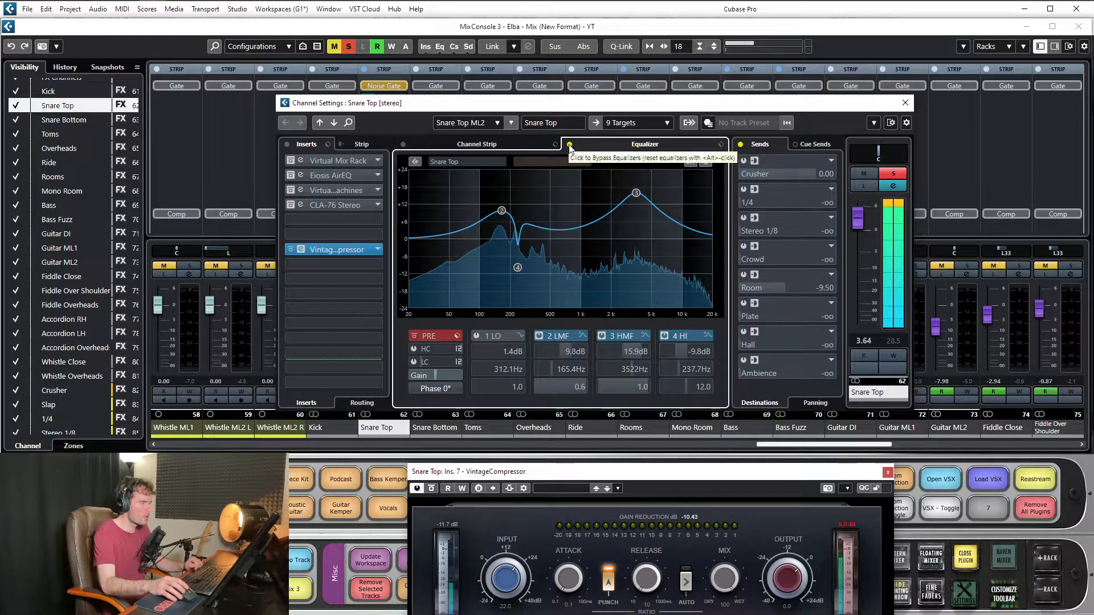
pyautogui.click(569, 145)
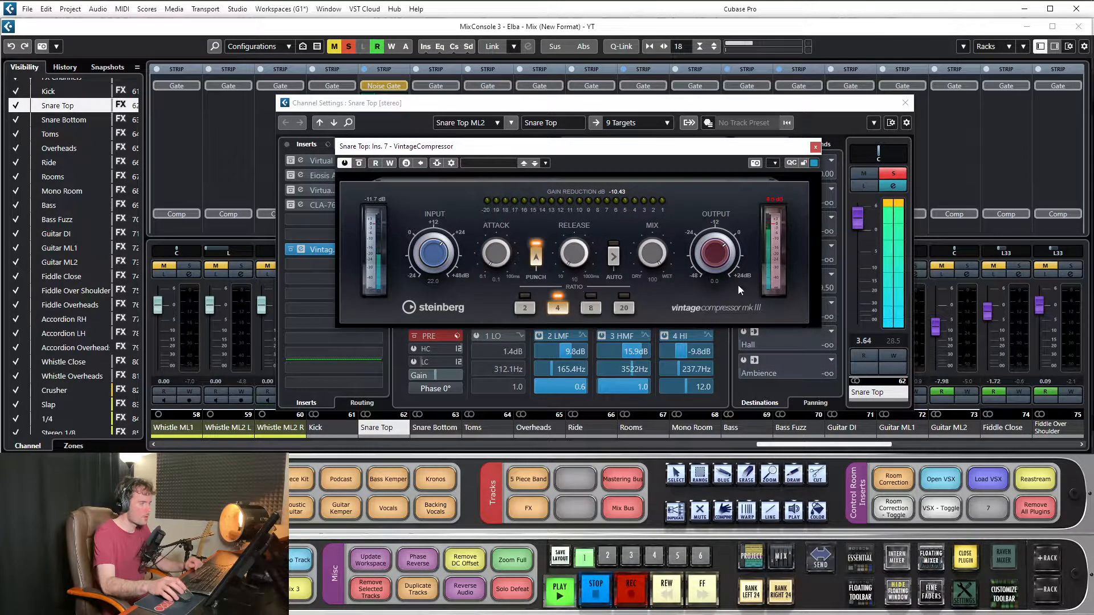
pyautogui.click(816, 147)
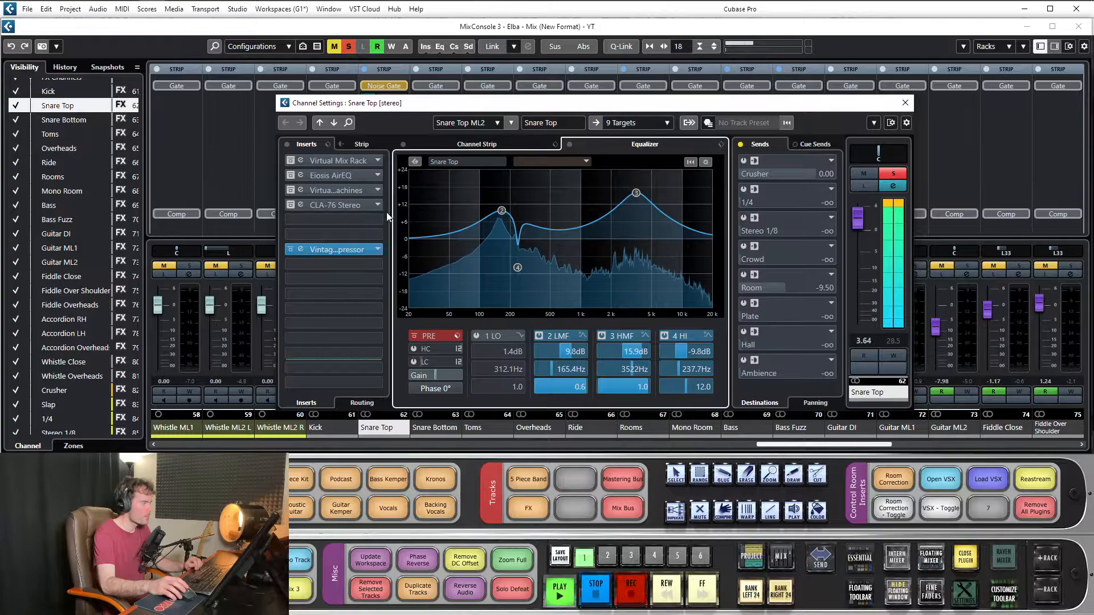
pyautogui.click(353, 250)
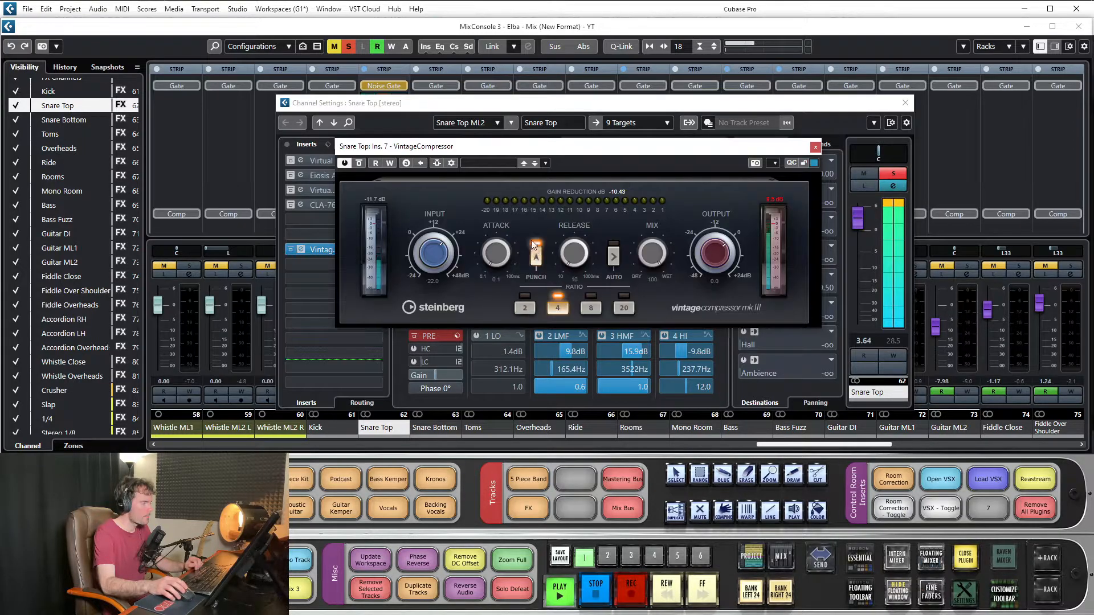
pyautogui.click(361, 164)
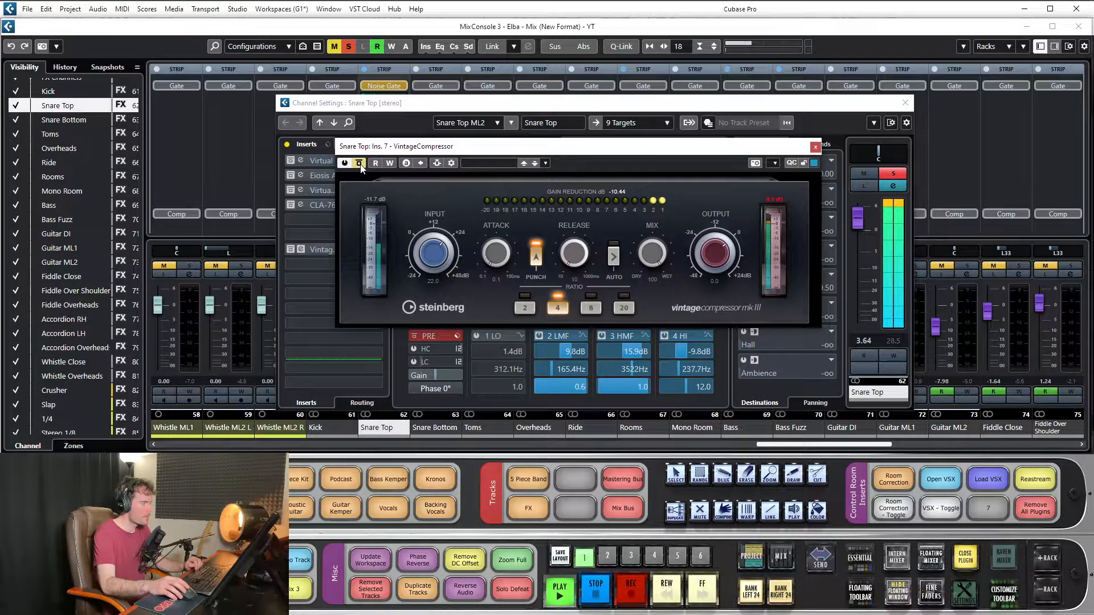
pyautogui.press('space')
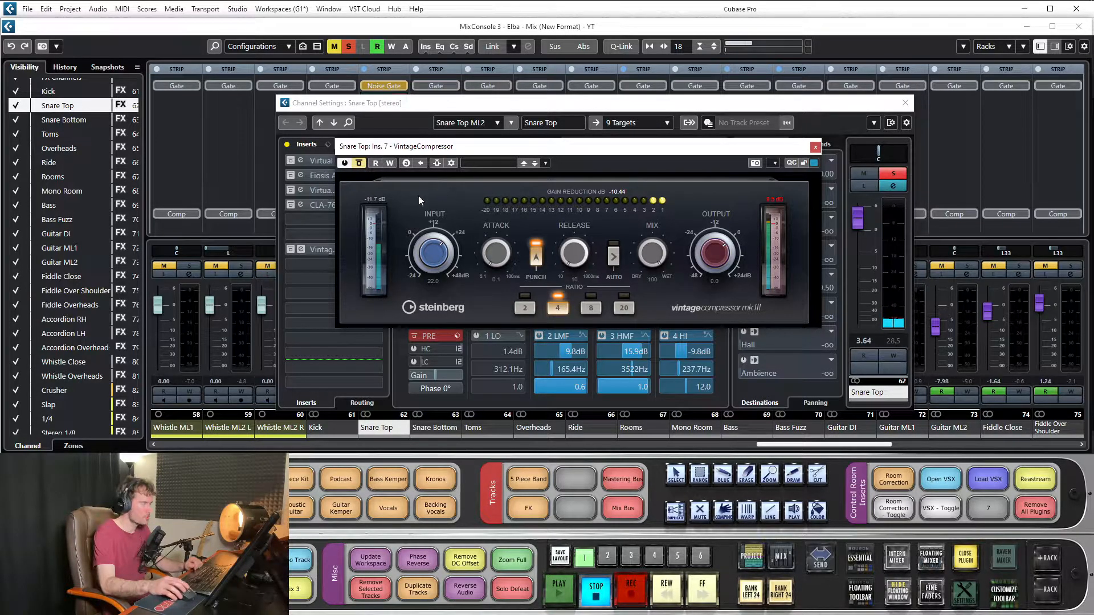
# Replace VintageCompressor in Snare Top's insert slot 7 with the stock Compressor
pyautogui.moveTo(393, 147); pyautogui.dragTo(505, 147)
pyautogui.click(377, 250)
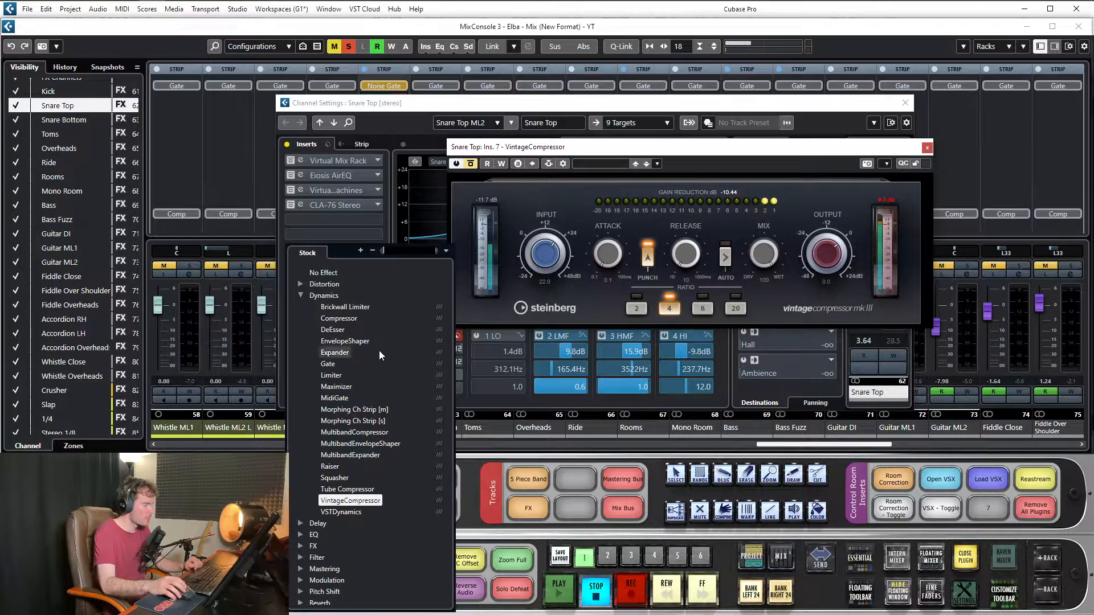
pyautogui.click(338, 320)
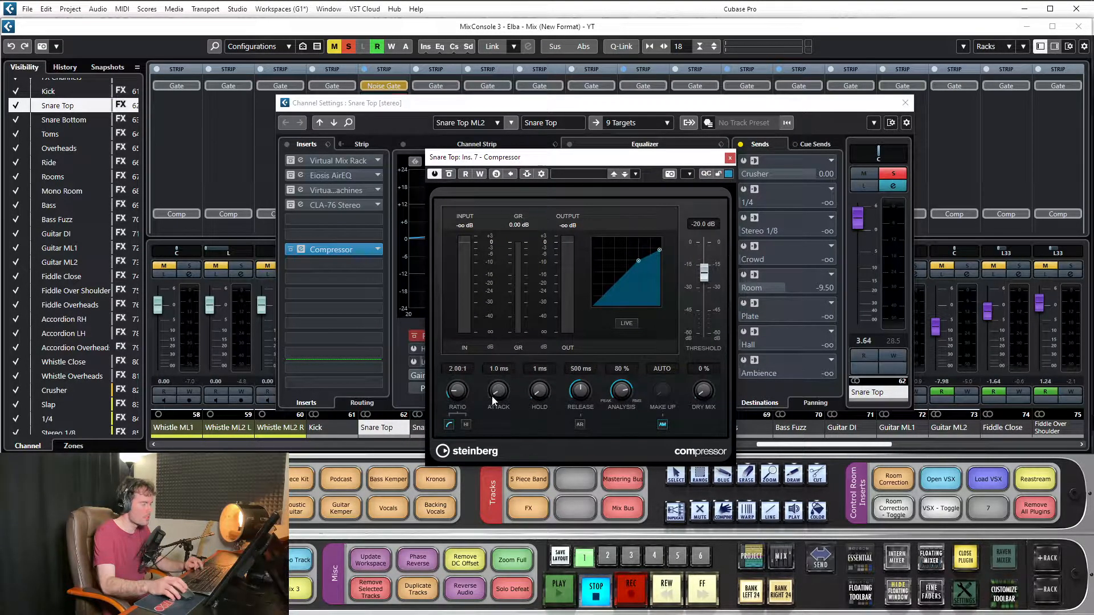
# Set Compressor to ratio 3.96:1, attack 0.1 ms, hold 0 ms and release 401 ms, and lower its threshold to -34.5 dB during playback
pyautogui.moveTo(467, 367); pyautogui.dragTo(467, 369)
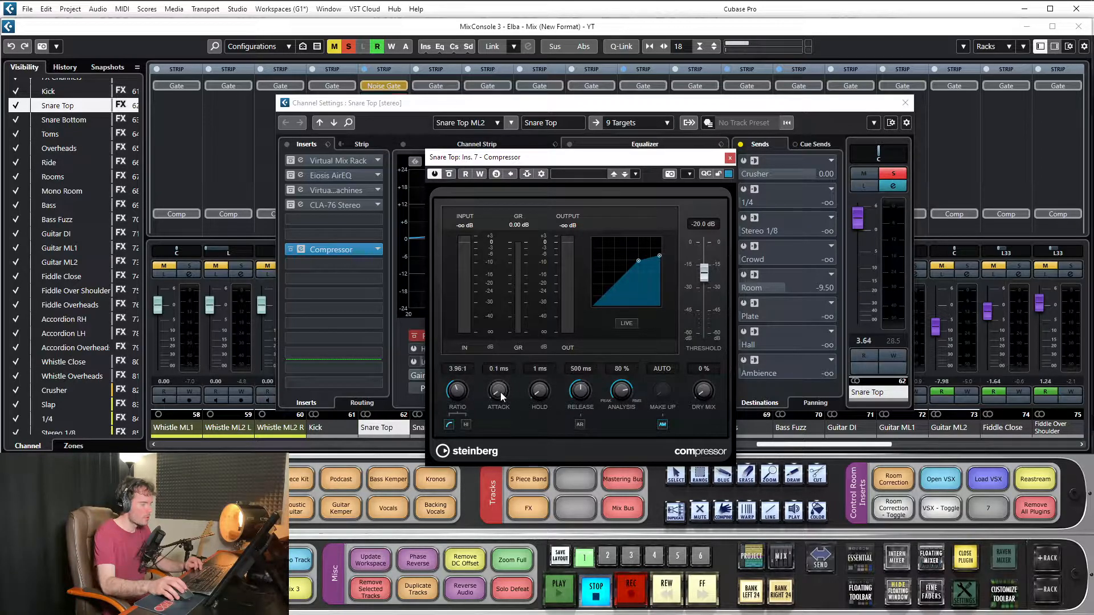
pyautogui.moveTo(543, 393); pyautogui.dragTo(543, 397)
pyautogui.press('space')
pyautogui.moveTo(704, 272); pyautogui.dragTo(710, 308)
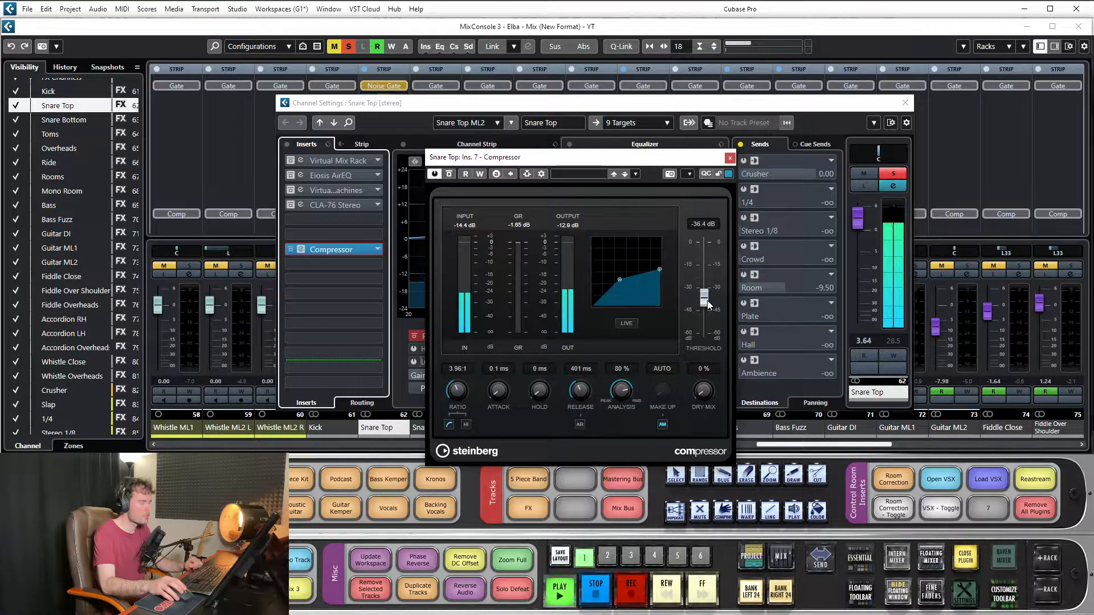
# Turn off Compressor's automatic make-up, set make-up gain to 13.0 dB, threshold to -28.1 dB and release to 10 ms
pyautogui.click(663, 423)
pyautogui.moveTo(668, 340); pyautogui.dragTo(665, 305)
pyautogui.moveTo(658, 390); pyautogui.dragTo(652, 419)
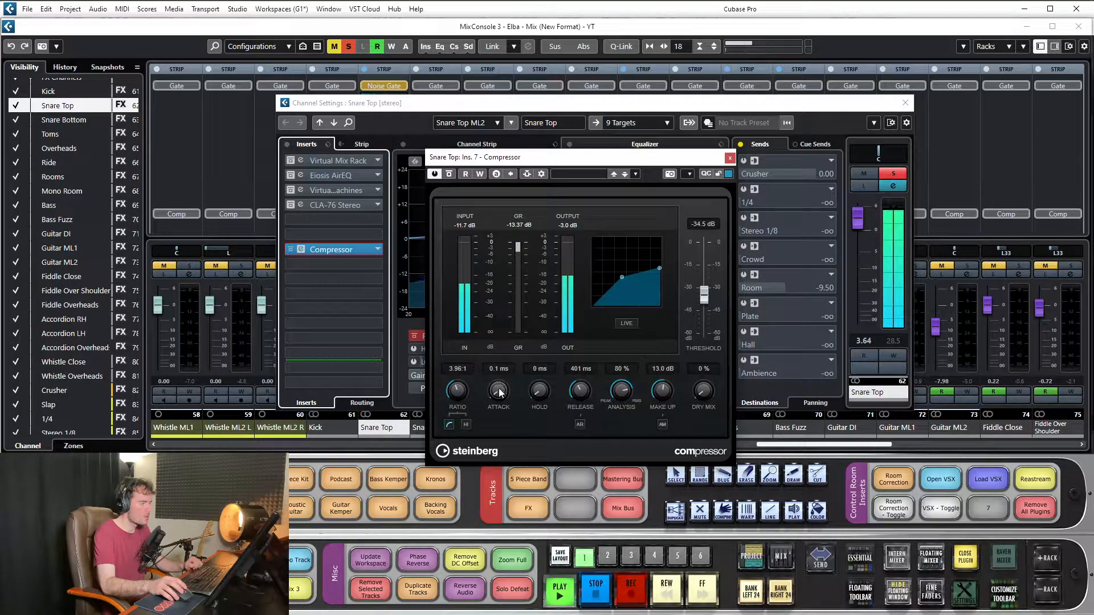
pyautogui.moveTo(706, 285)
pyautogui.mouseDown()
pyautogui.moveTo(708, 273)
pyautogui.moveTo(706, 286)
pyautogui.mouseUp()
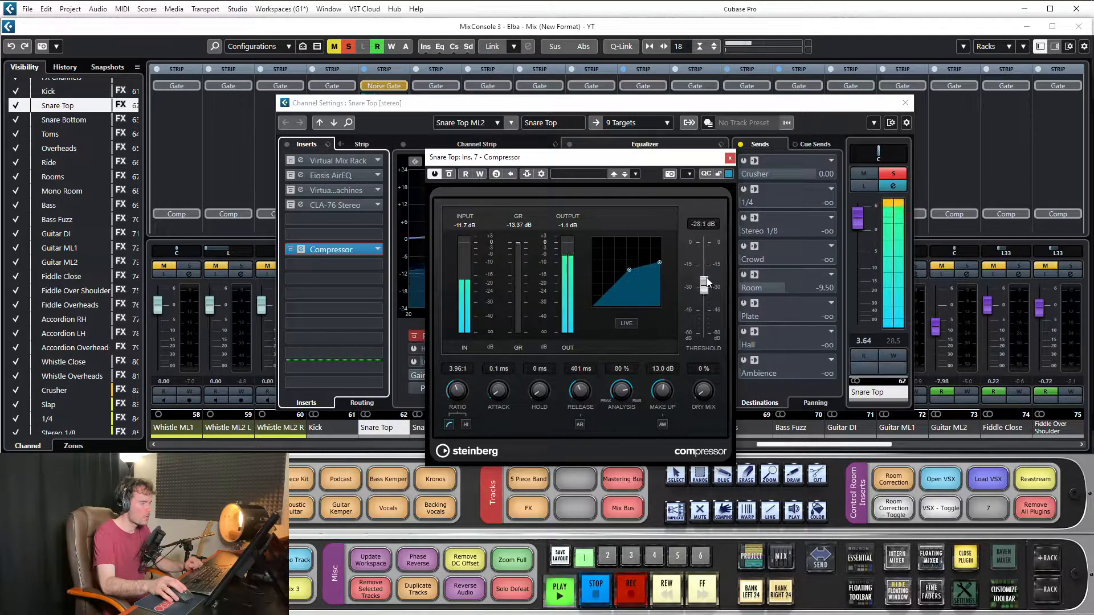
pyautogui.moveTo(580, 390); pyautogui.dragTo(577, 407)
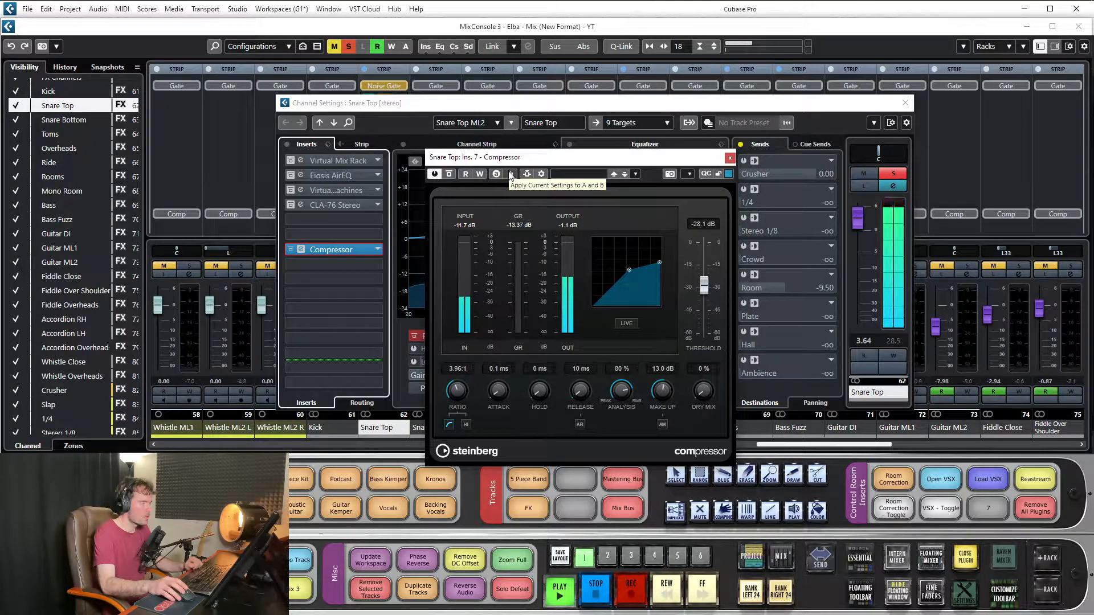
pyautogui.click(906, 104)
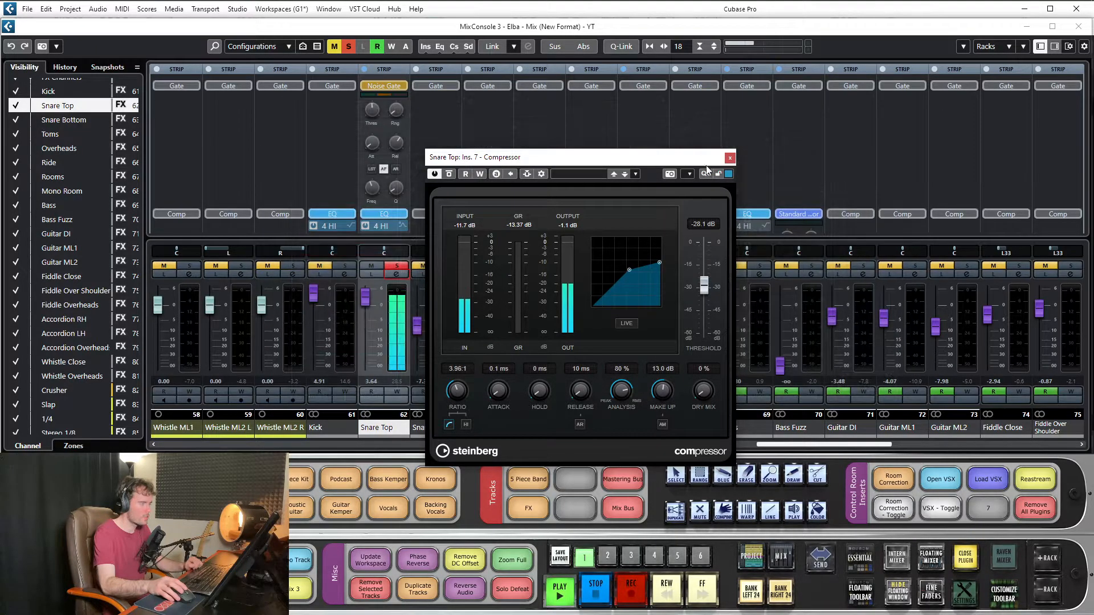
pyautogui.moveTo(467, 157); pyautogui.dragTo(618, 131)
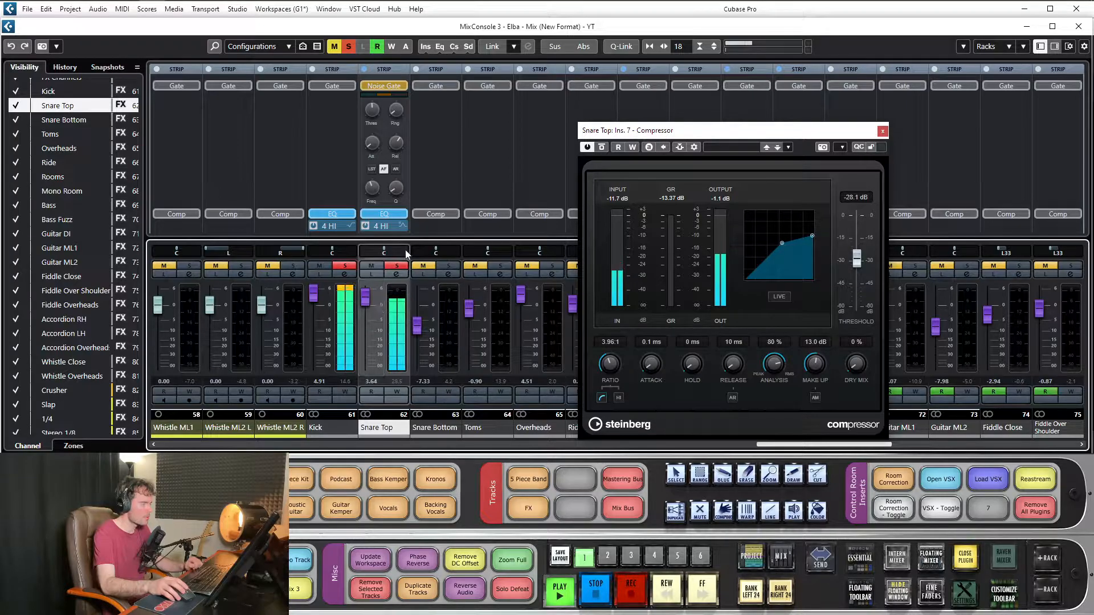
pyautogui.moveTo(835, 359); pyautogui.dragTo(830, 341)
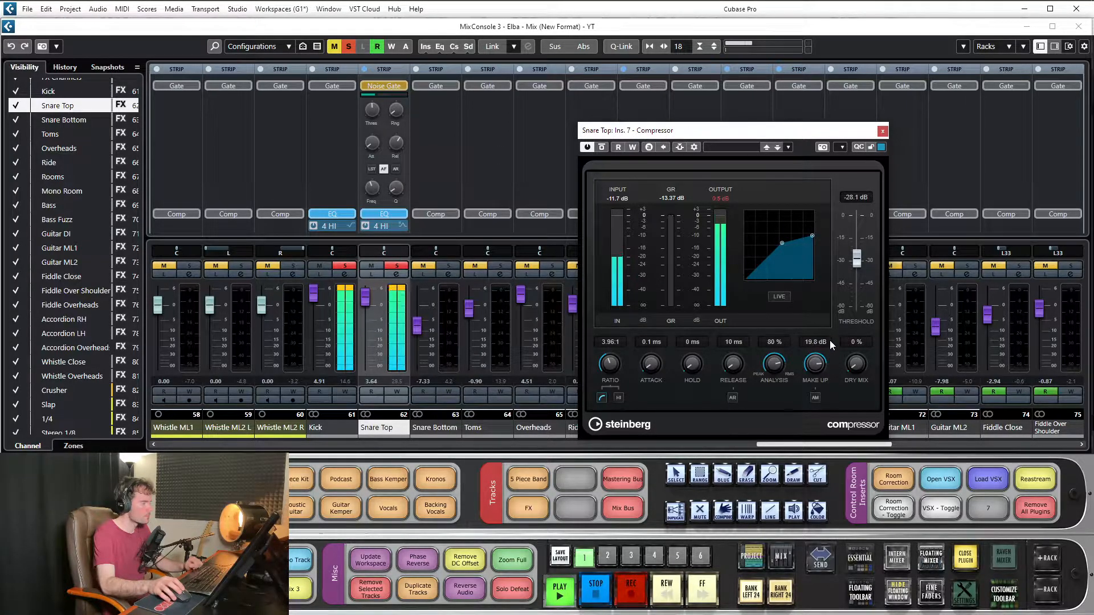
pyautogui.moveTo(830, 340); pyautogui.dragTo(829, 344)
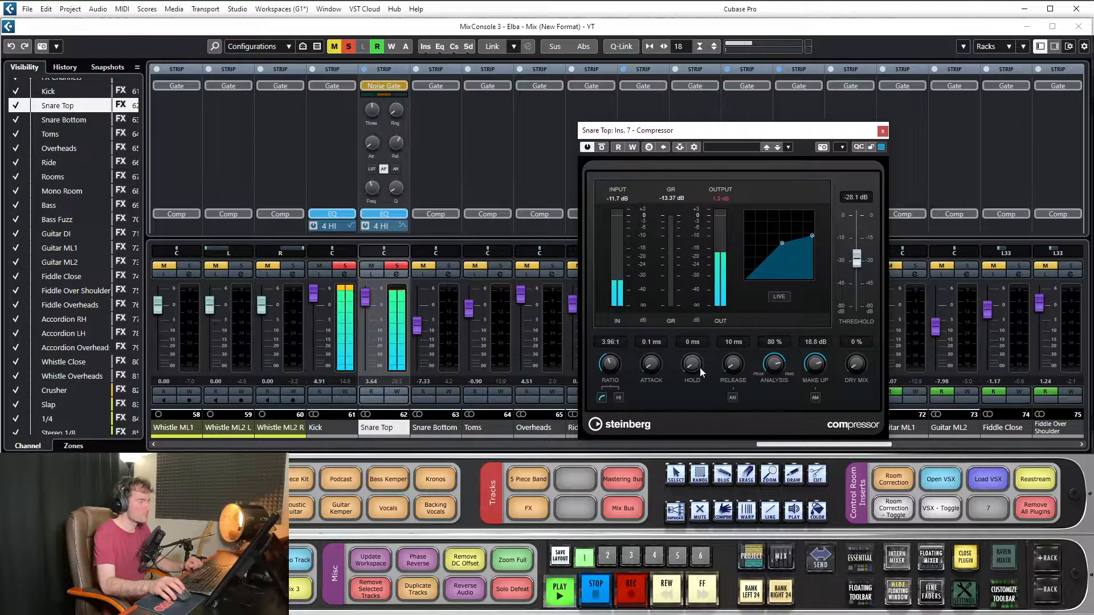
pyautogui.press('space')
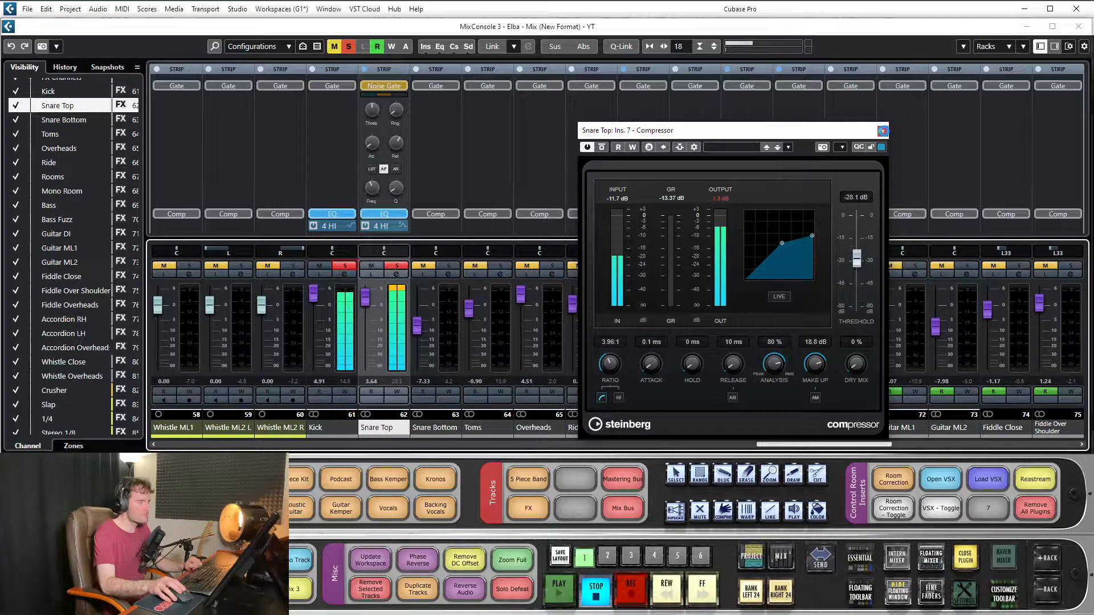
# Close the Compressor editor and expand the Inserts rack in the MixConsole
pyautogui.click(882, 131)
pyautogui.click(380, 68)
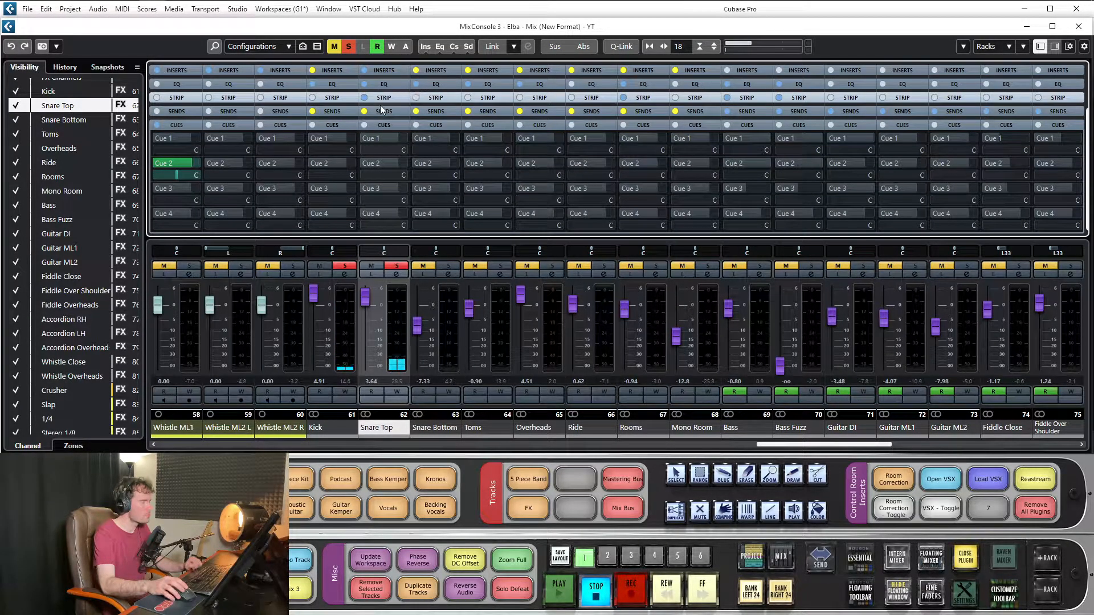
pyautogui.click(385, 70)
# Load EnvelopeShaper in Snare Top's insert slot 6 and close its editor
pyautogui.click(396, 157)
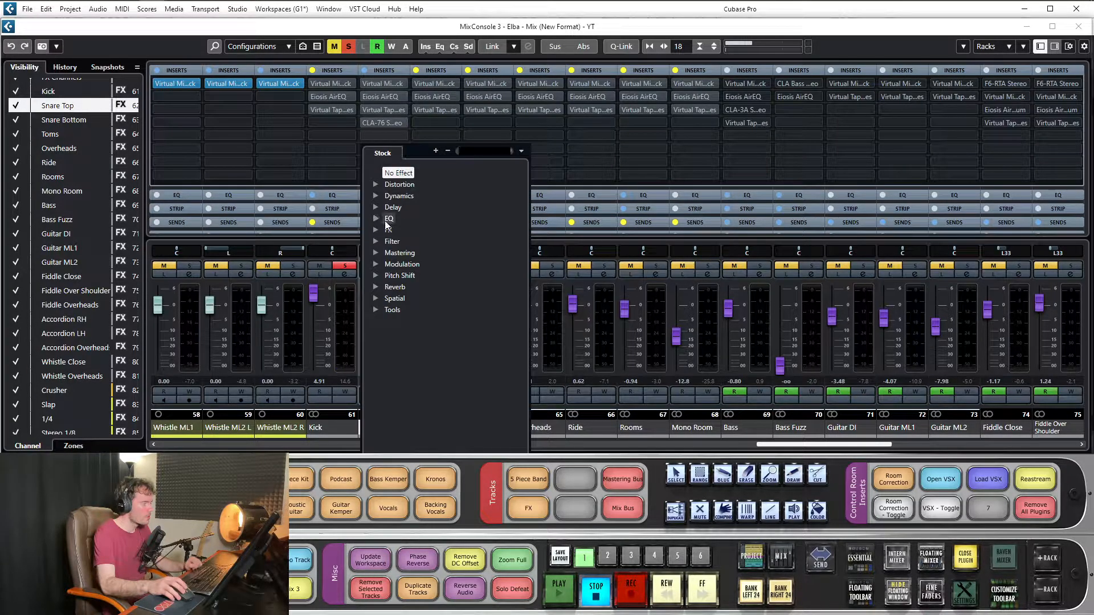
pyautogui.click(375, 196)
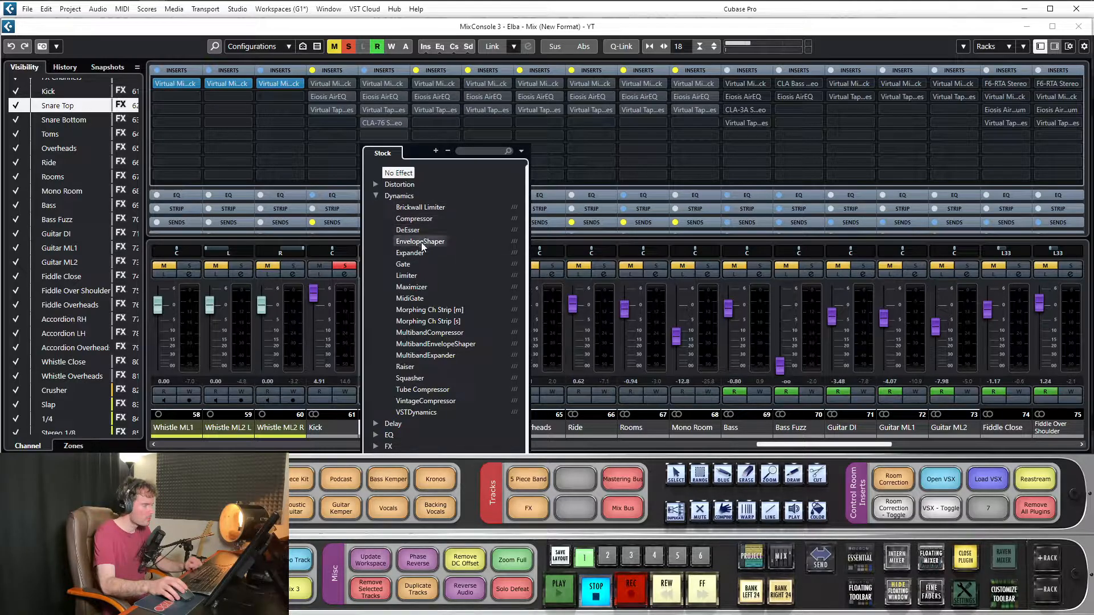
pyautogui.click(419, 241)
pyautogui.click(633, 179)
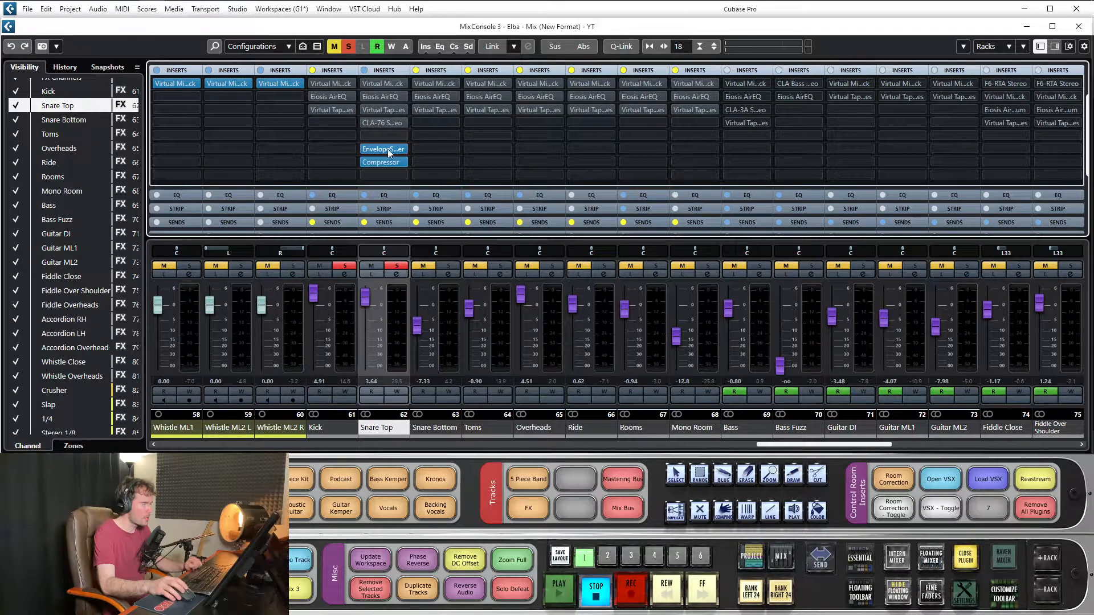
# Replace EnvelopeShaper in Snare Top's insert slot 6 with Morphing Ch Strip [s], view its editor and close it
pyautogui.click(405, 151)
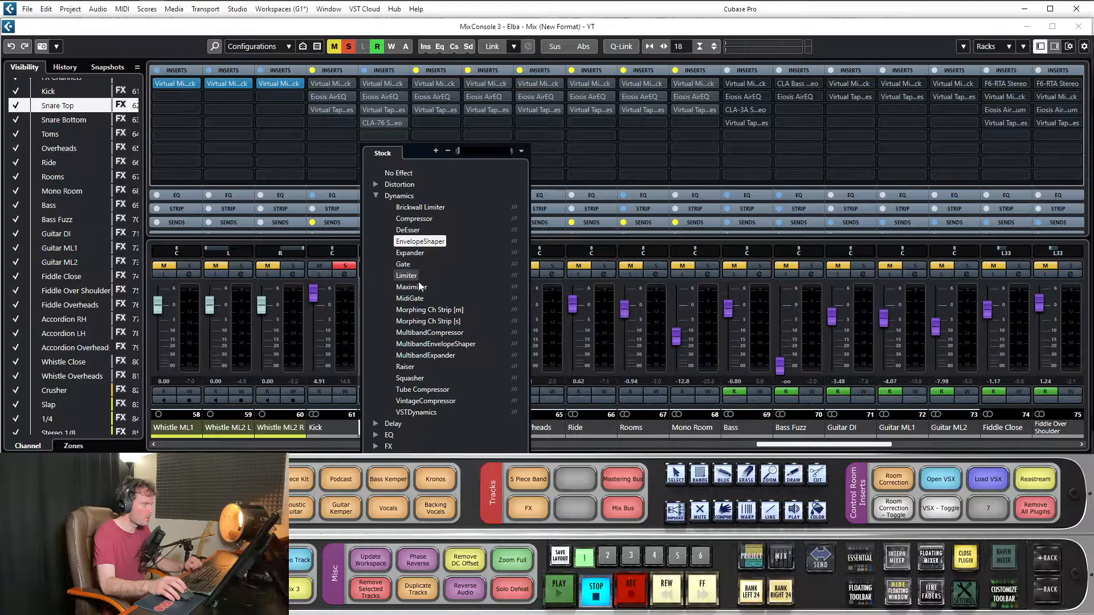
pyautogui.click(432, 321)
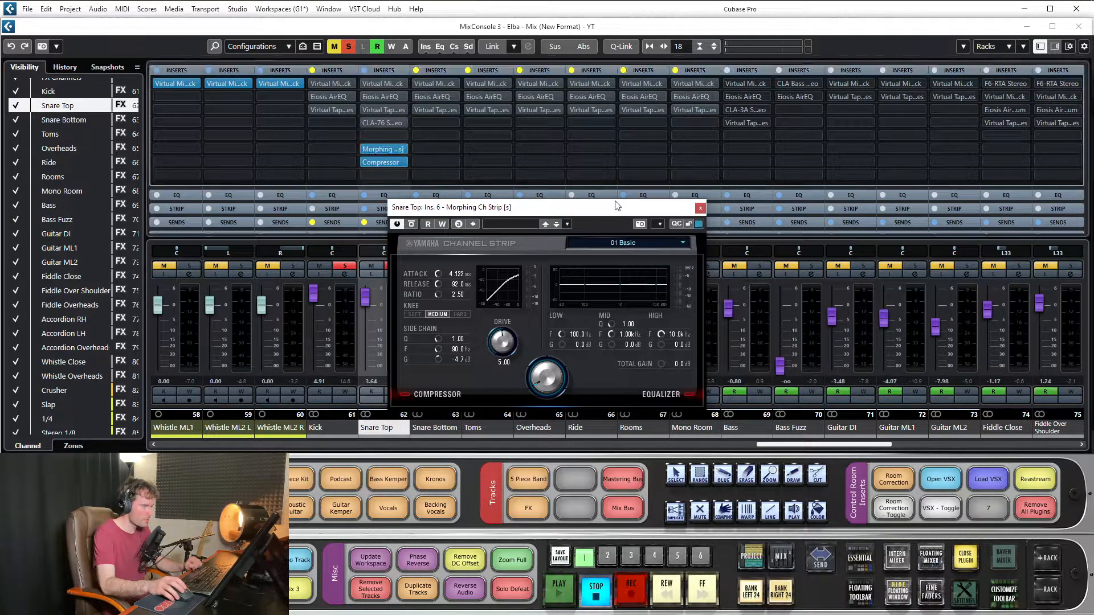
pyautogui.moveTo(555, 204); pyautogui.dragTo(541, 151)
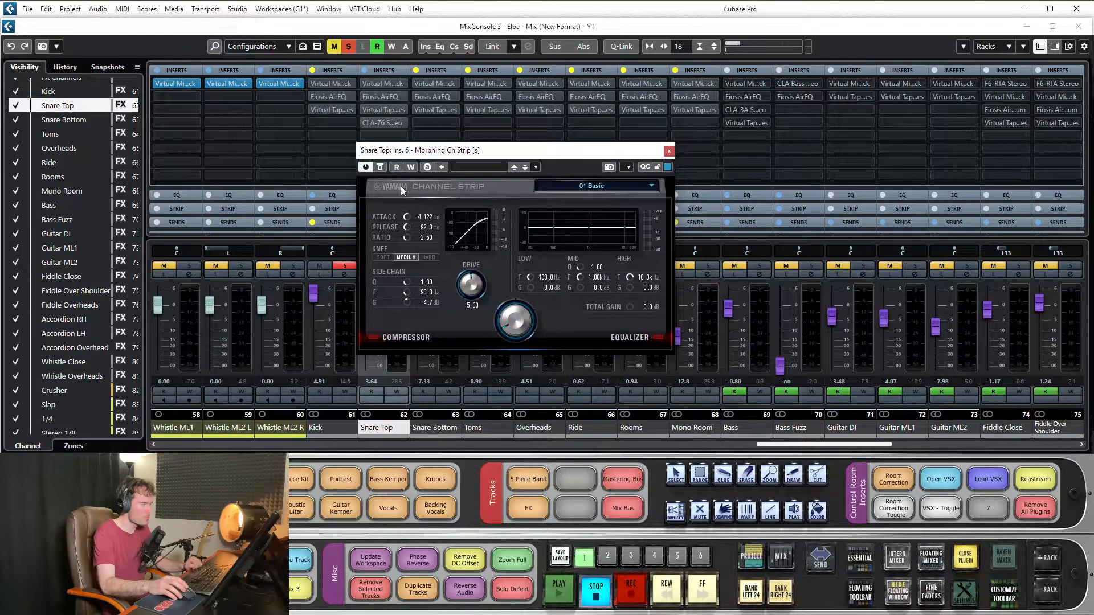
pyautogui.click(669, 151)
# Replace Morphing Ch Strip [s] in Snare Top's insert slot 6 with VSTDynamics, view its editor, and empty the slot
pyautogui.click(405, 148)
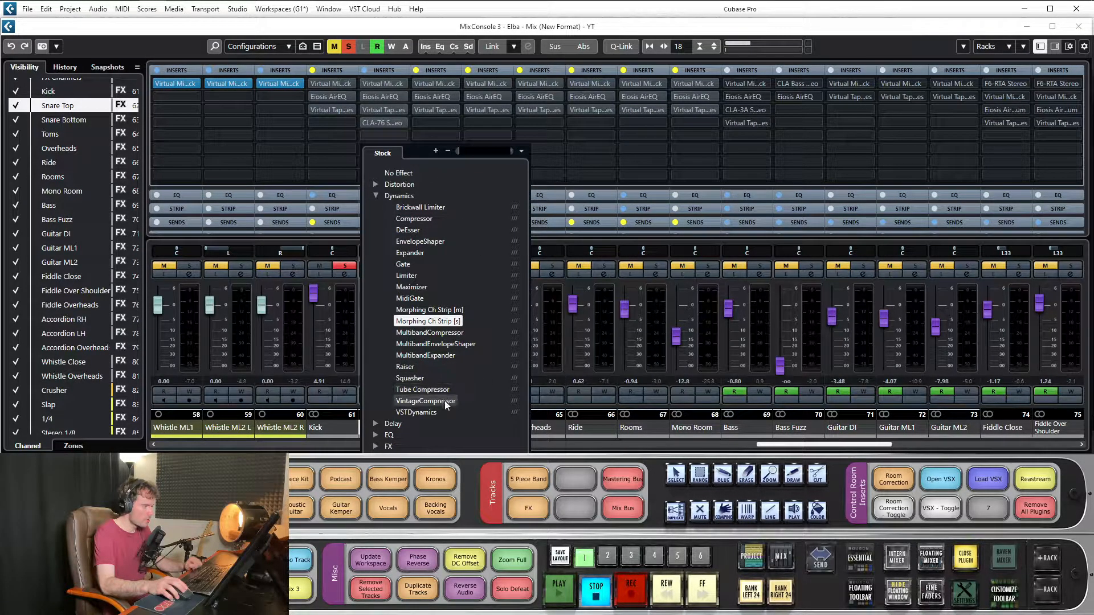
pyautogui.click(437, 413)
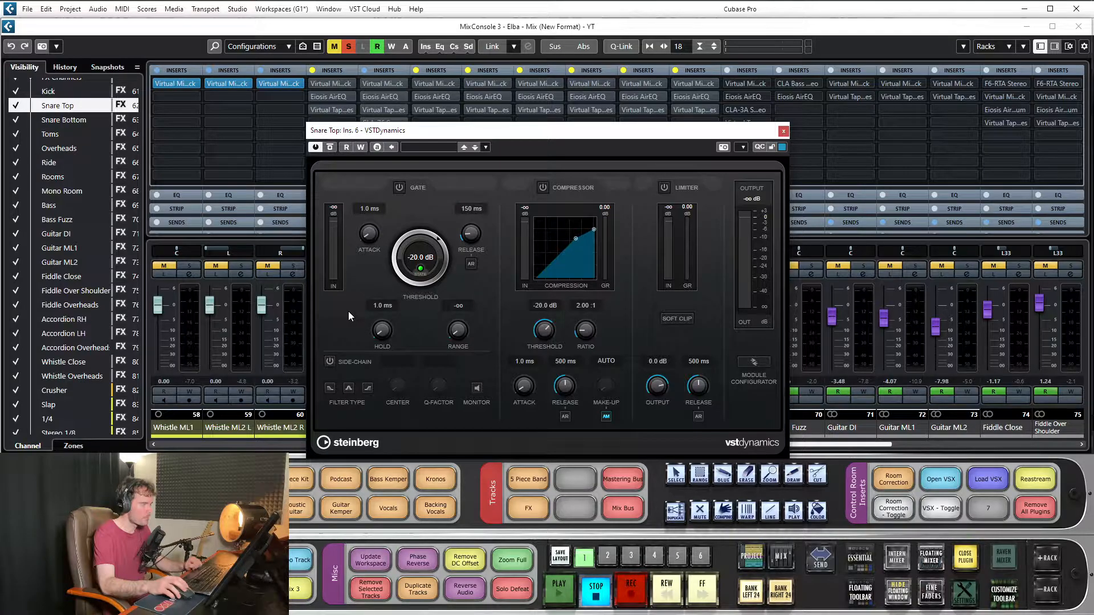
pyautogui.moveTo(683, 137); pyautogui.dragTo(735, 137)
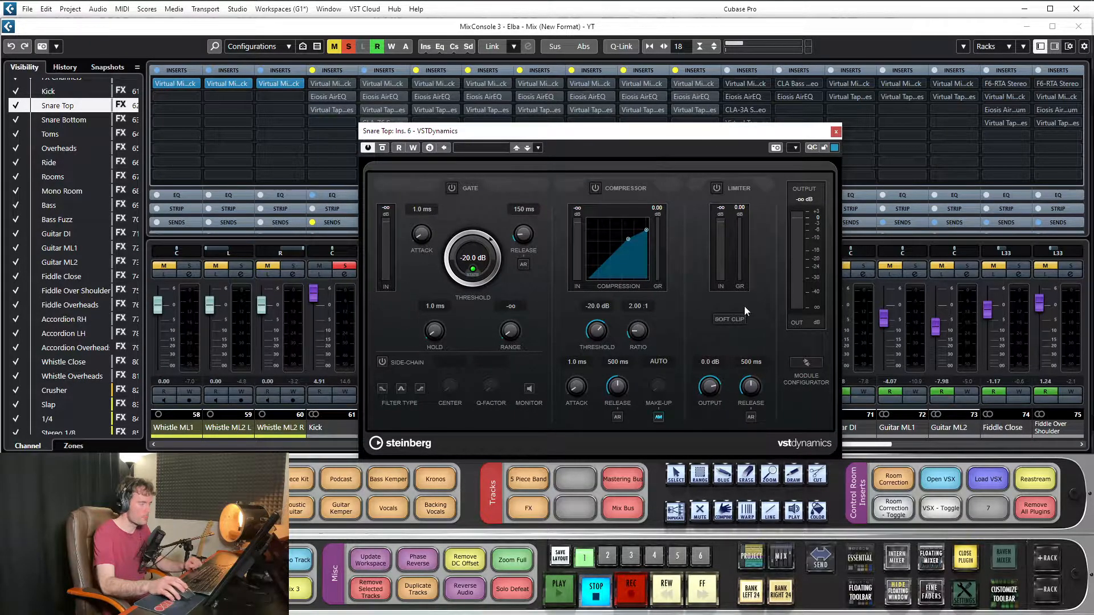
pyautogui.click(836, 132)
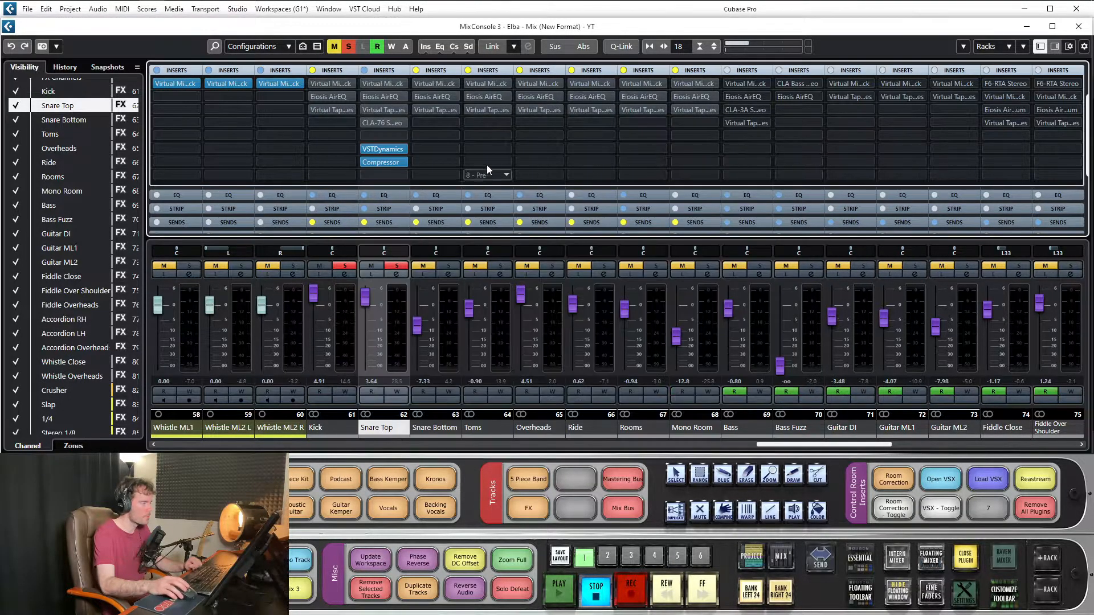
pyautogui.click(402, 149)
pyautogui.click(392, 174)
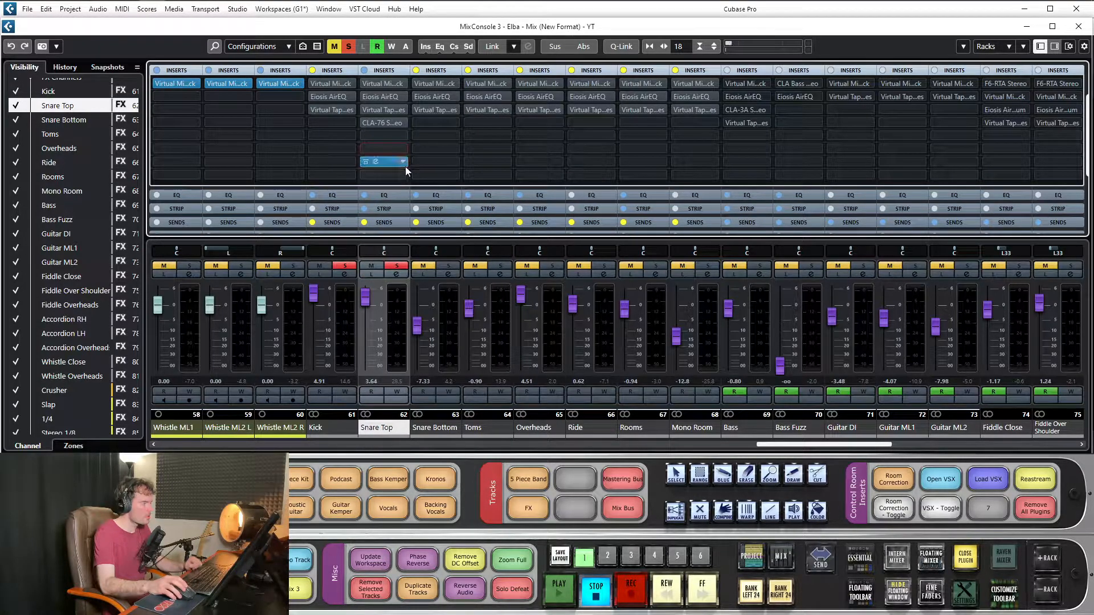
# Reopen Compressor in Snare Top's insert slot 7, listen to the soloed kick and snare, and stop playback
pyautogui.click(386, 161)
pyautogui.press('space')
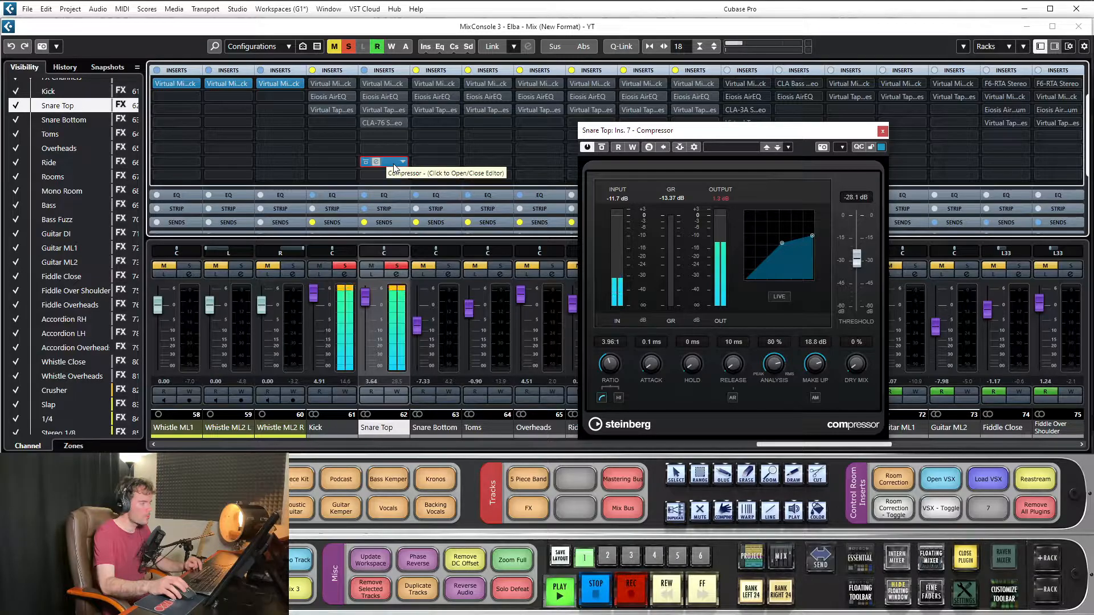
pyautogui.press('space')
# Switch off Compressor in Snare Top's insert slot 7 and activate CLA-76 Stereo in slot 4 with its editor open
pyautogui.click(391, 163)
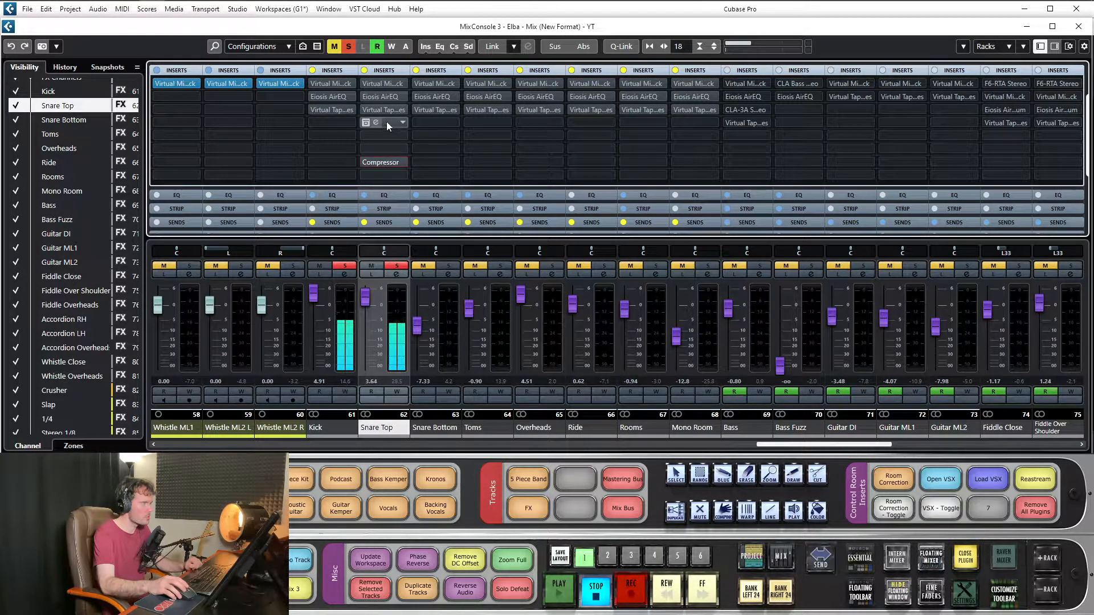
pyautogui.click(387, 122)
pyautogui.moveTo(591, 184); pyautogui.dragTo(703, 116)
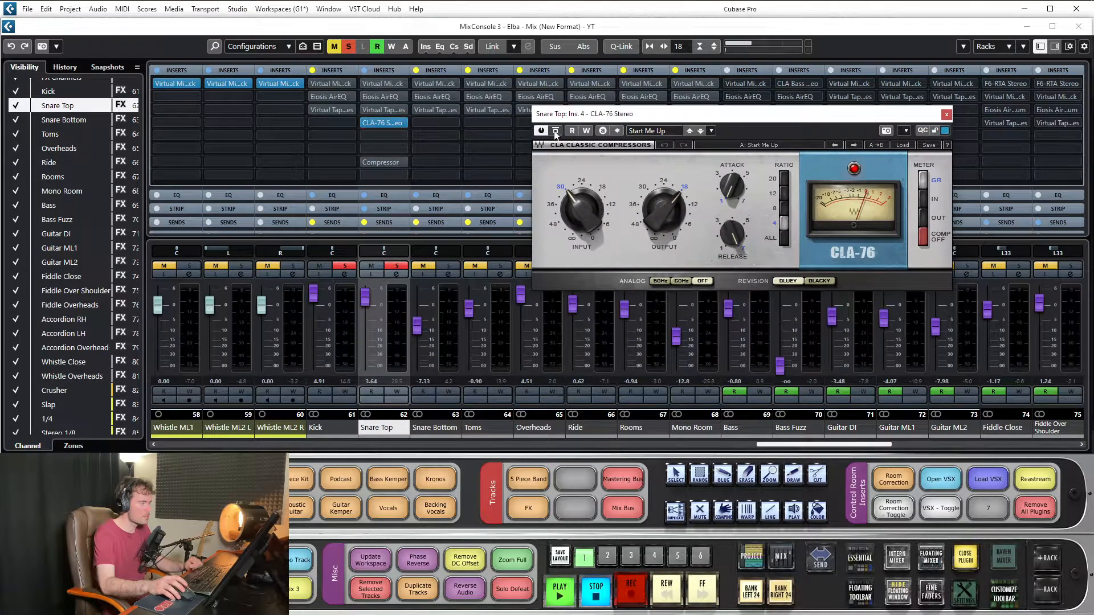
# Listen to the soloed kick and snare through CLA-76 Stereo on Snare Top and raise its input to -24
pyautogui.press('space')
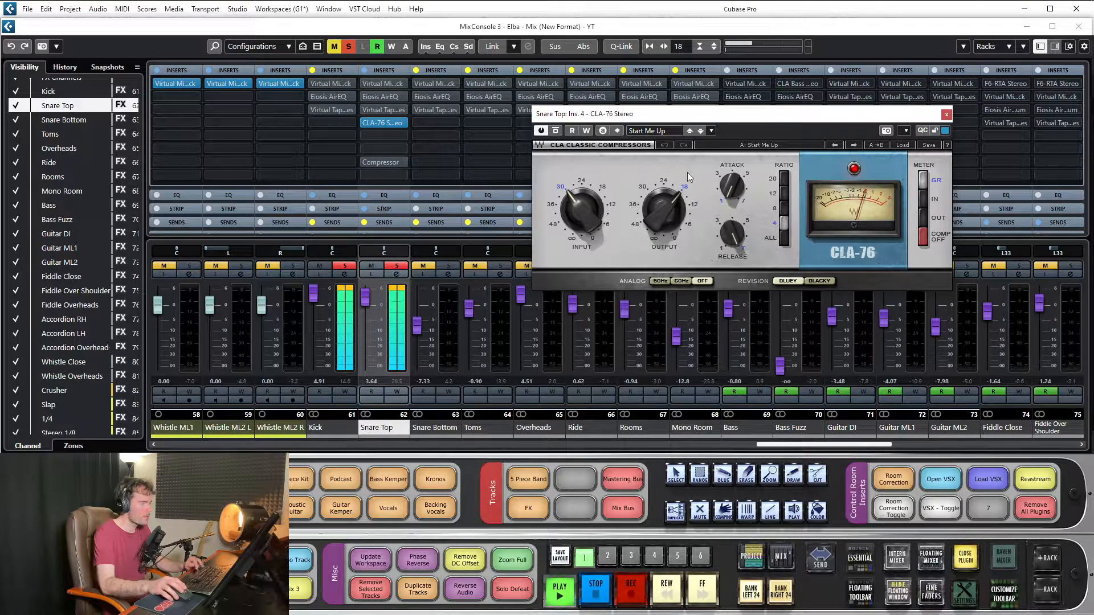
pyautogui.press('space')
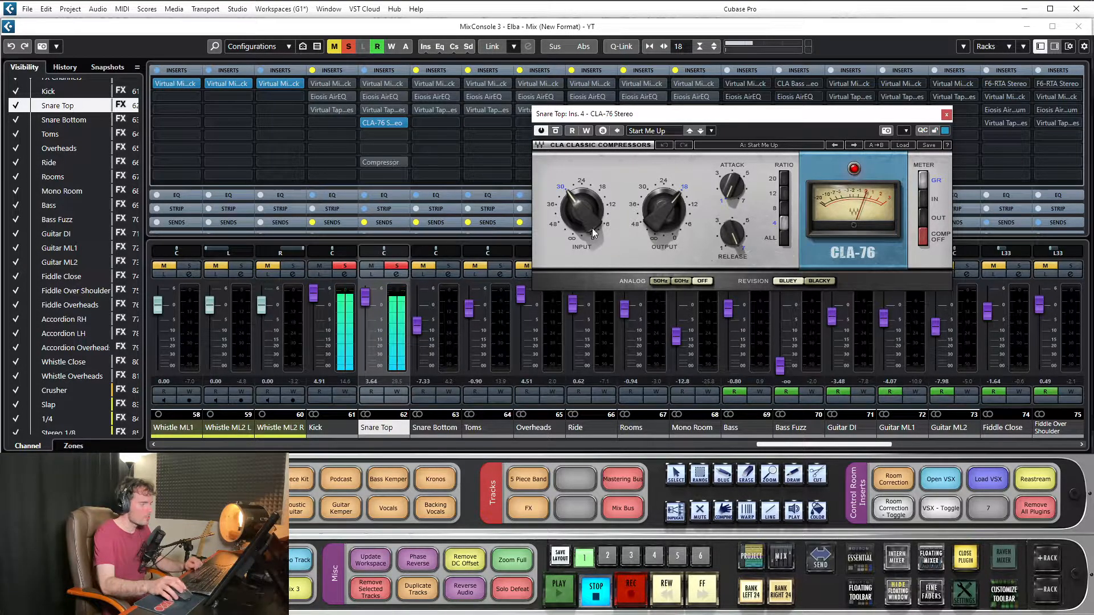
pyautogui.moveTo(589, 219)
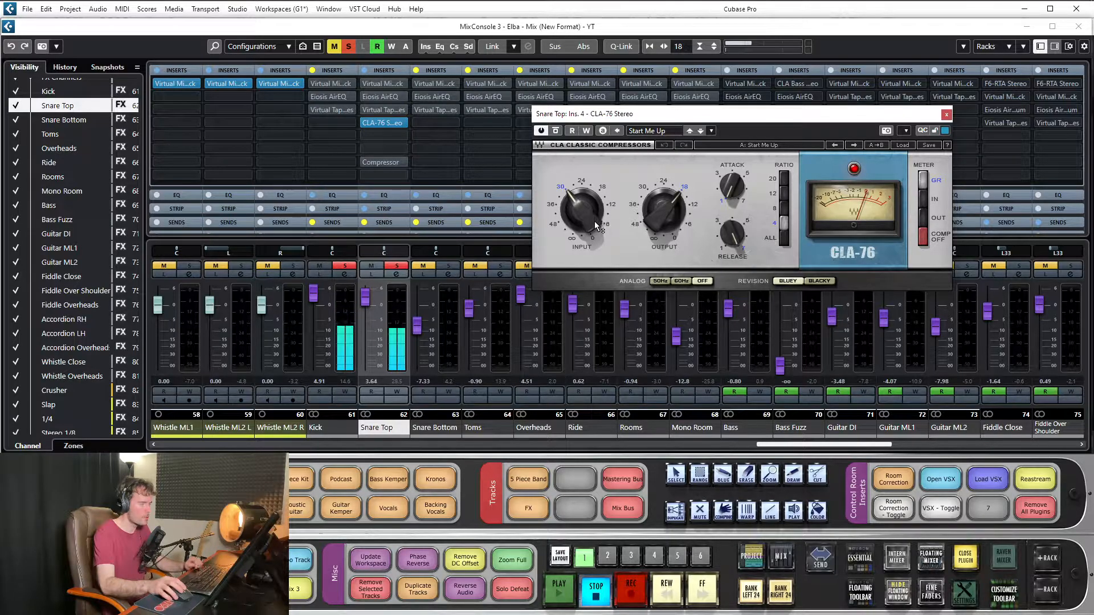
pyautogui.press('space')
pyautogui.moveTo(589, 219); pyautogui.dragTo(589, 186)
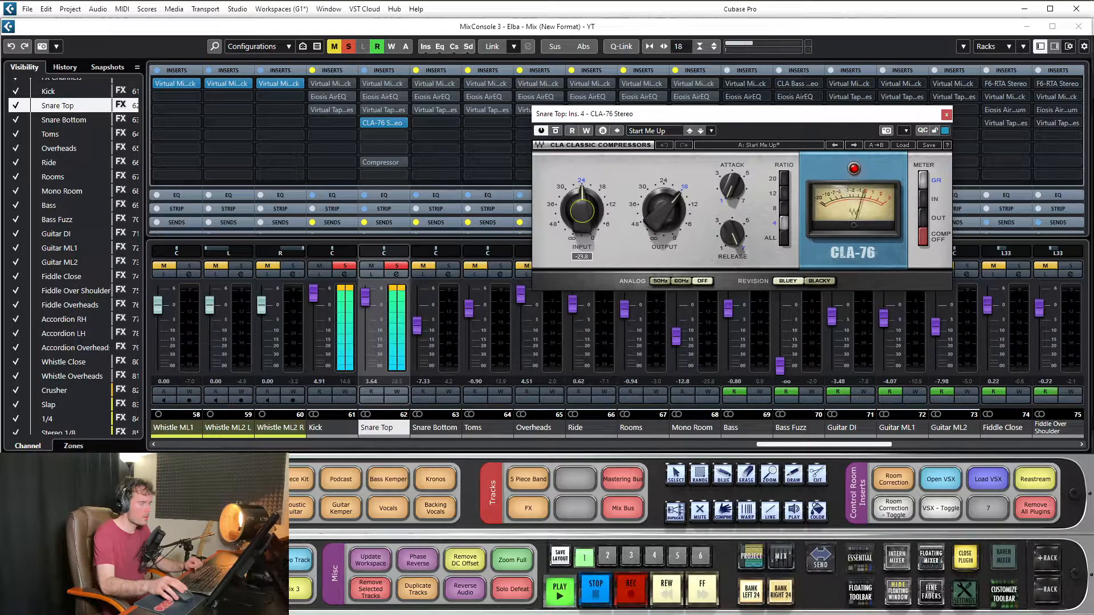
# Compare Compressor in slot 7 with CLA-76 Stereo on Snare Top, raise CLA-76's input to -19.2, and stop playback
pyautogui.moveTo(395, 162)
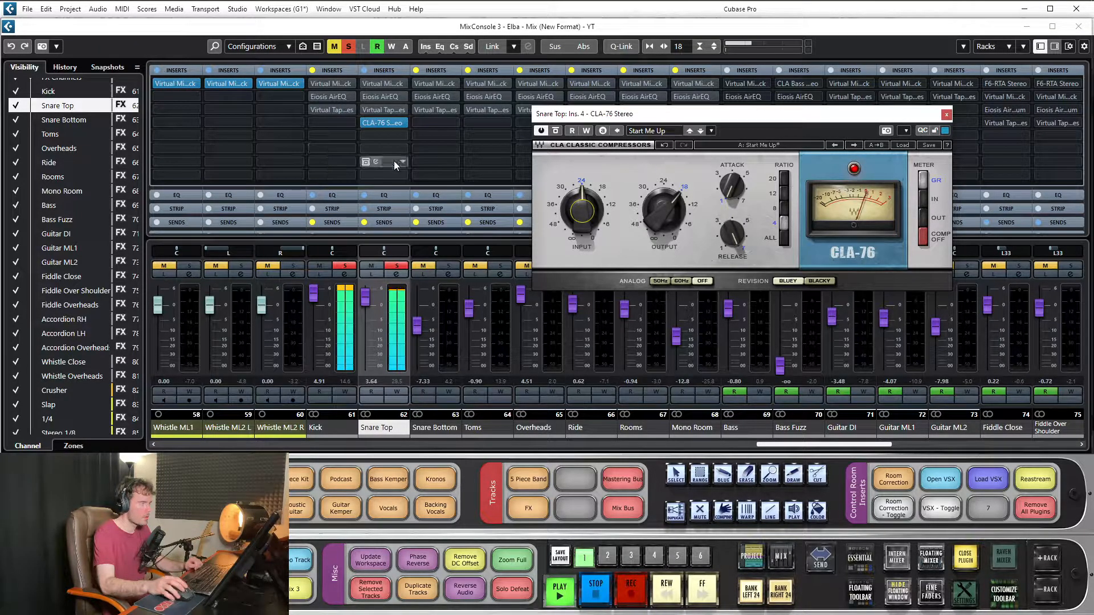
pyautogui.click(364, 123)
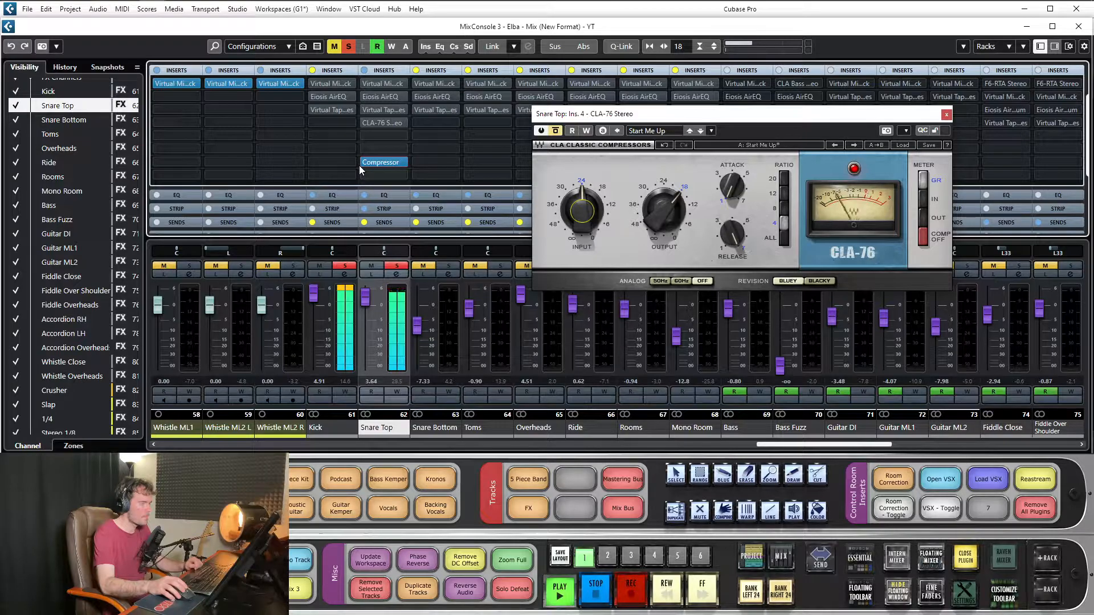
pyautogui.moveTo(363, 163)
pyautogui.moveTo(362, 162); pyautogui.dragTo(367, 125)
pyautogui.moveTo(581, 211)
pyautogui.mouseDown()
pyautogui.moveTo(582, 191)
pyautogui.moveTo(579, 214)
pyautogui.mouseUp()
pyautogui.press('space')
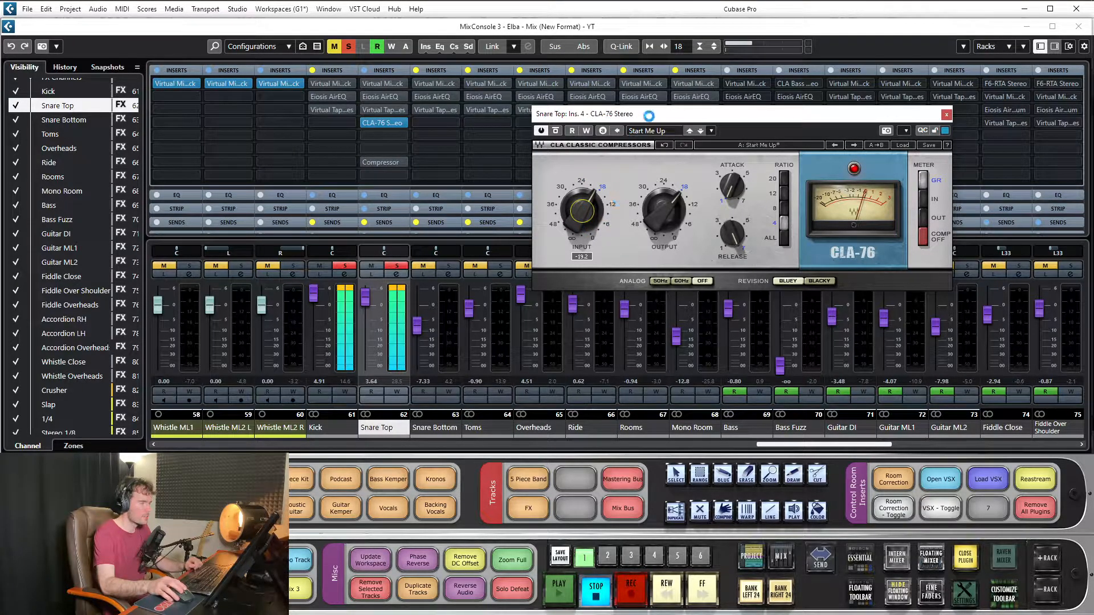
# Undo the input changes in Snare Top's CLA-76 Stereo, bypass the plug-in and close its editor
pyautogui.moveTo(630, 114); pyautogui.dragTo(585, 119)
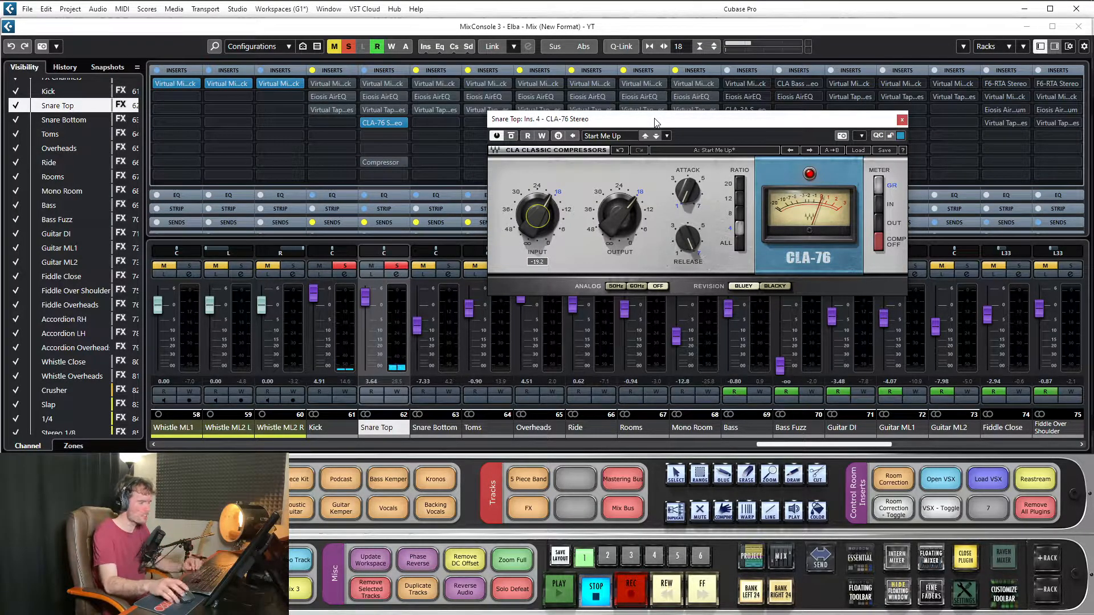
pyautogui.moveTo(582, 124); pyautogui.dragTo(608, 119)
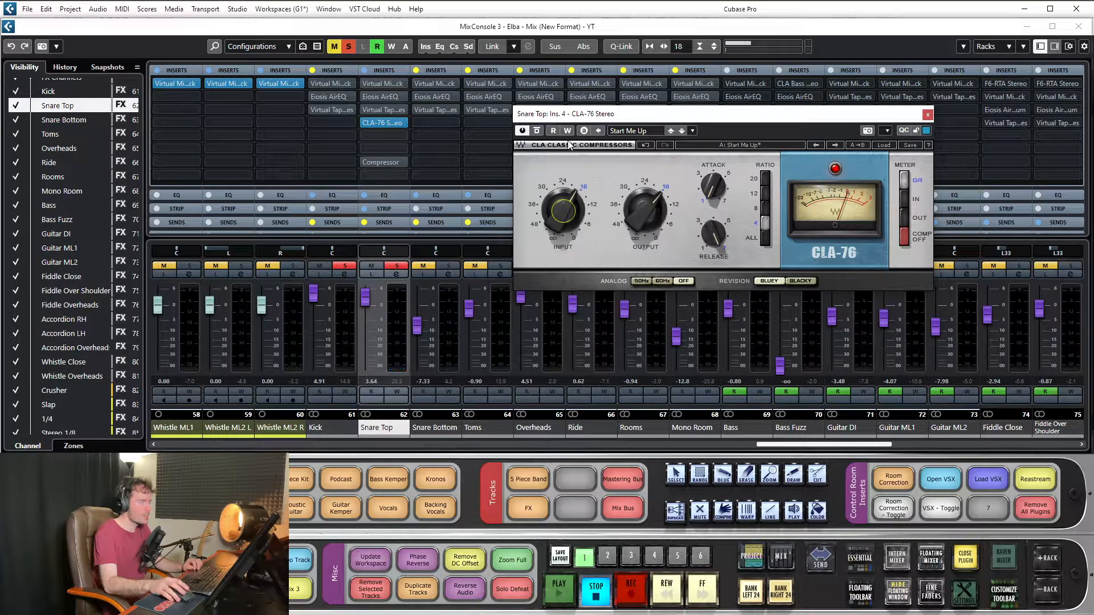
pyautogui.click(647, 145)
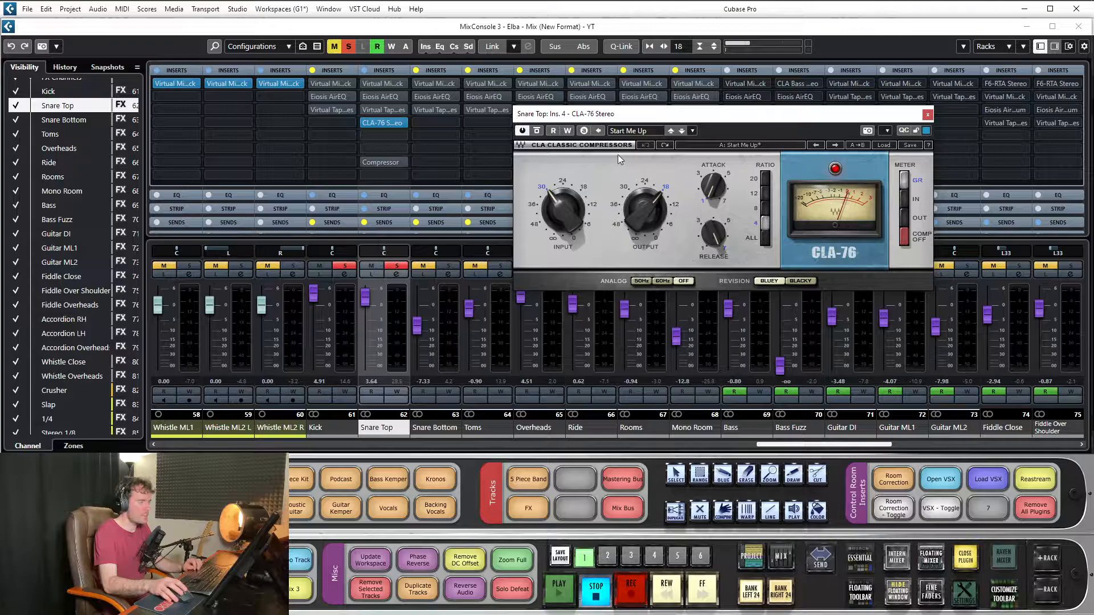
pyautogui.moveTo(591, 119); pyautogui.dragTo(631, 121)
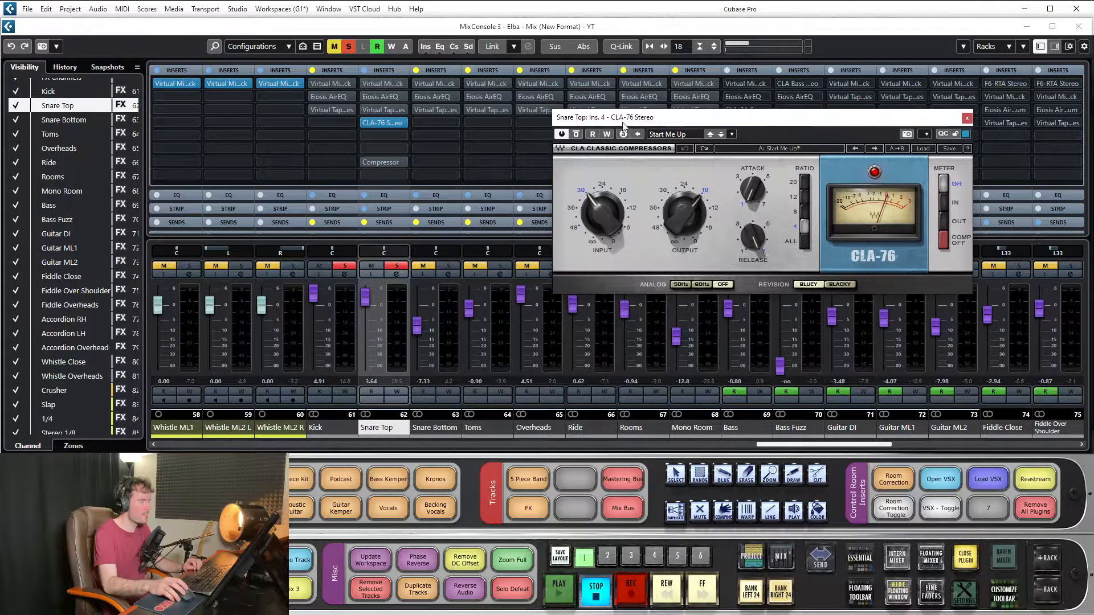
pyautogui.click(365, 123)
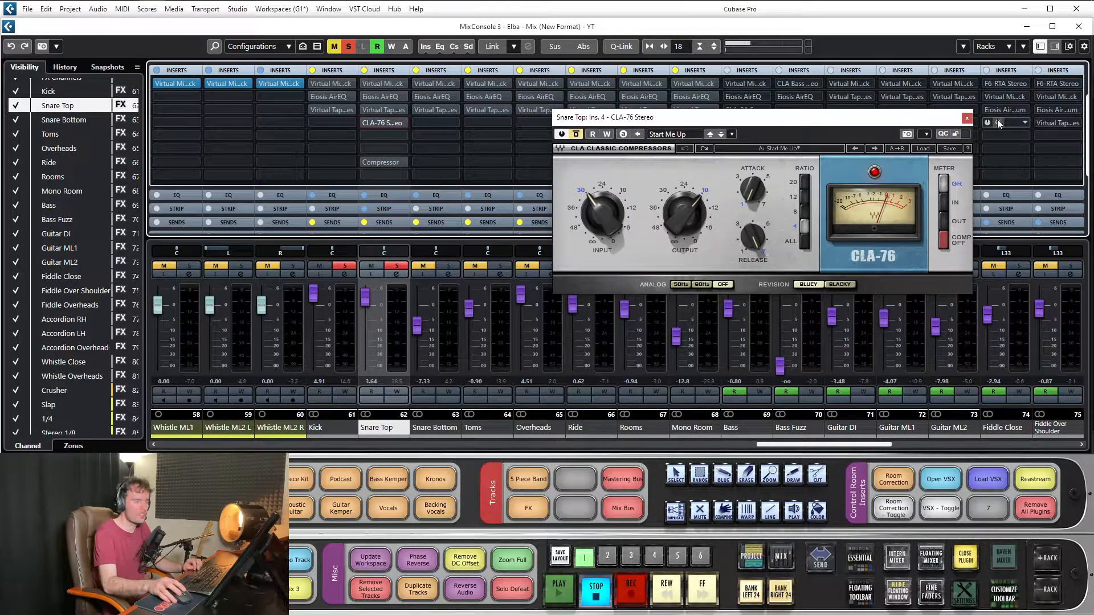
pyautogui.click(968, 118)
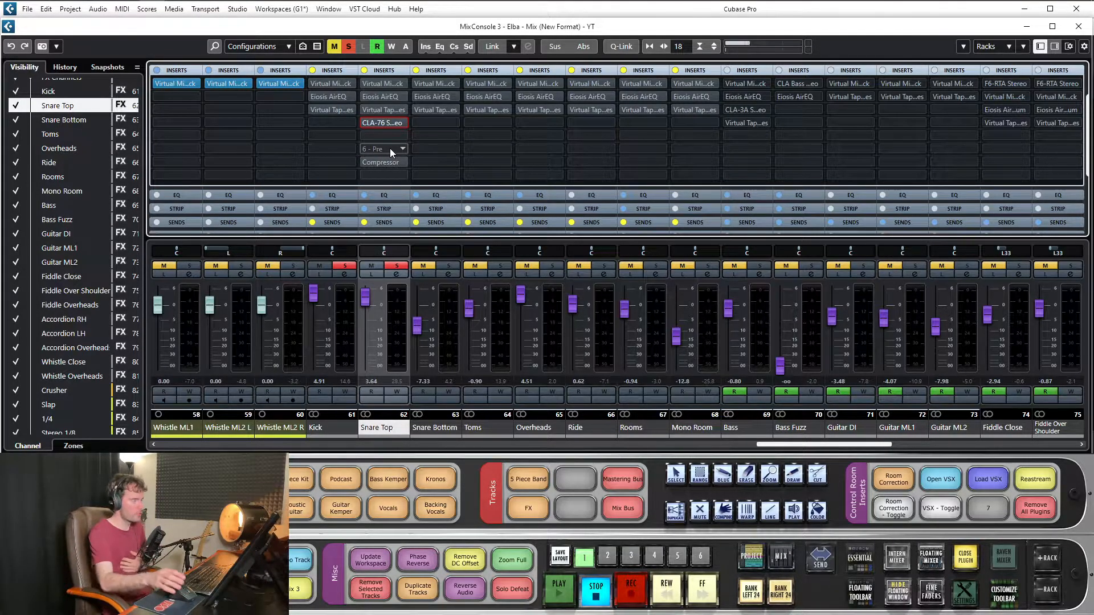
# Switch on Compressor in Snare Top's insert slot 7 with its editor open and start playback
pyautogui.click(382, 160)
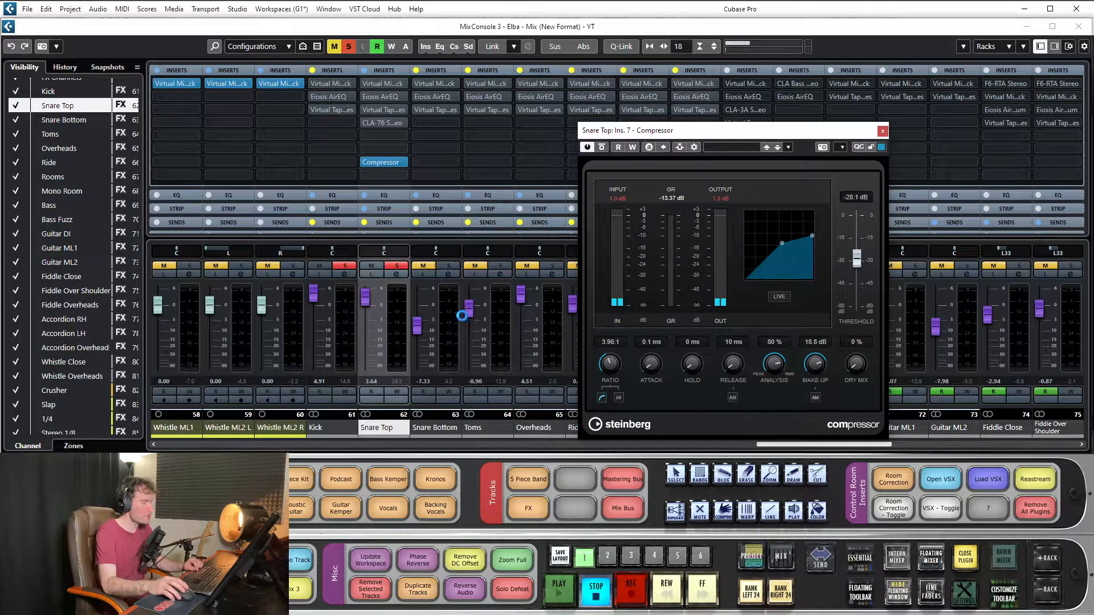
pyautogui.press('space')
pyautogui.moveTo(716, 138); pyautogui.dragTo(874, 156)
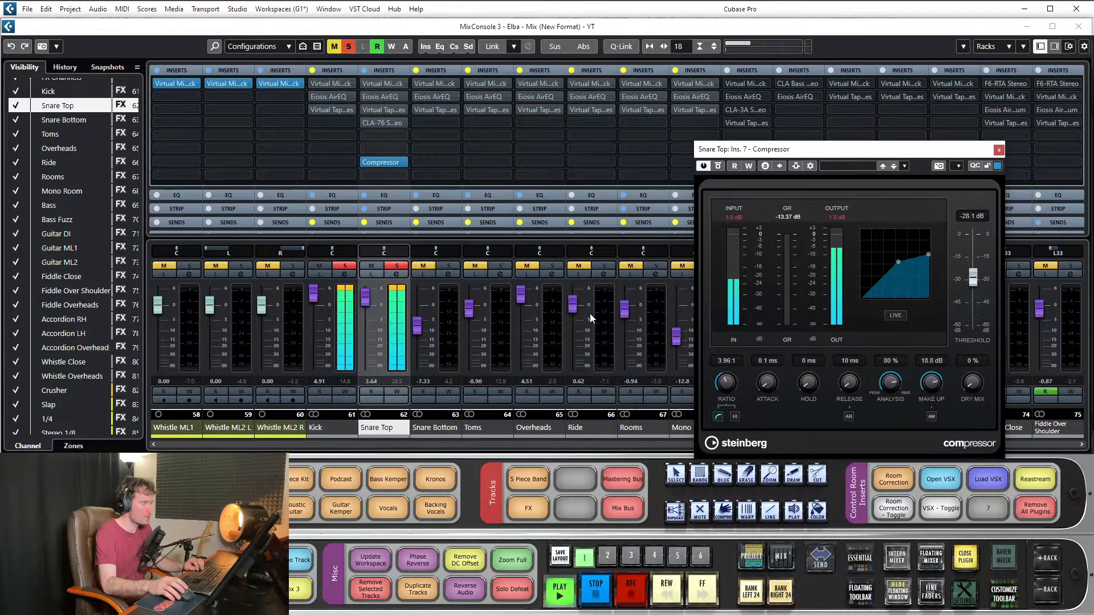
# Add Snare Bottom, Toms, Overheads, Ride, Rooms and Mono Room to the solo, close the Compressor editor and stop playback
pyautogui.click(448, 266)
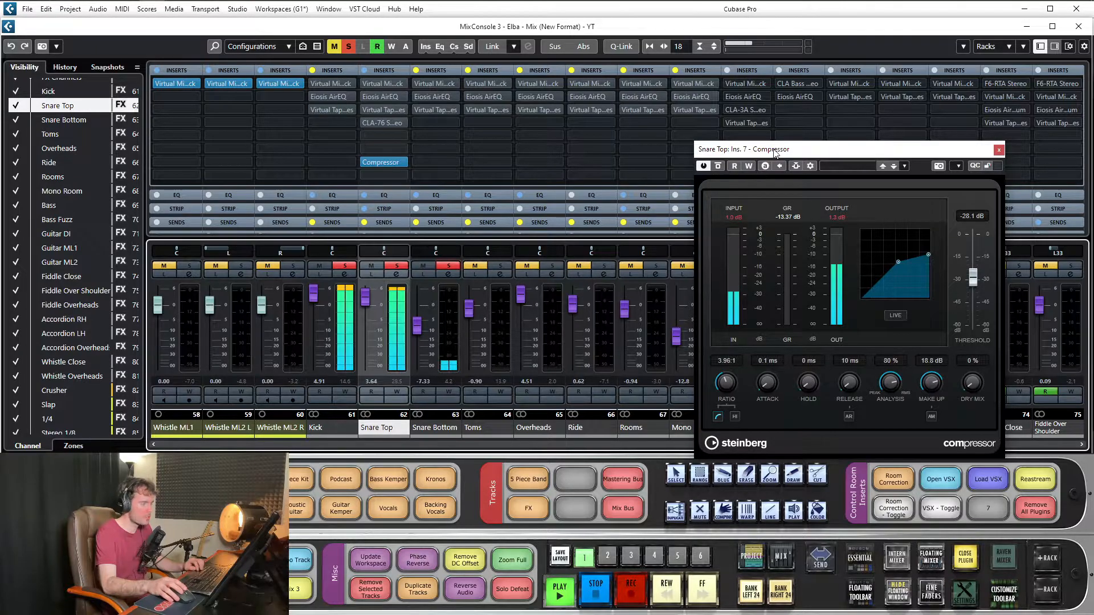
pyautogui.moveTo(775, 152); pyautogui.dragTo(131, 243)
pyautogui.click(500, 265)
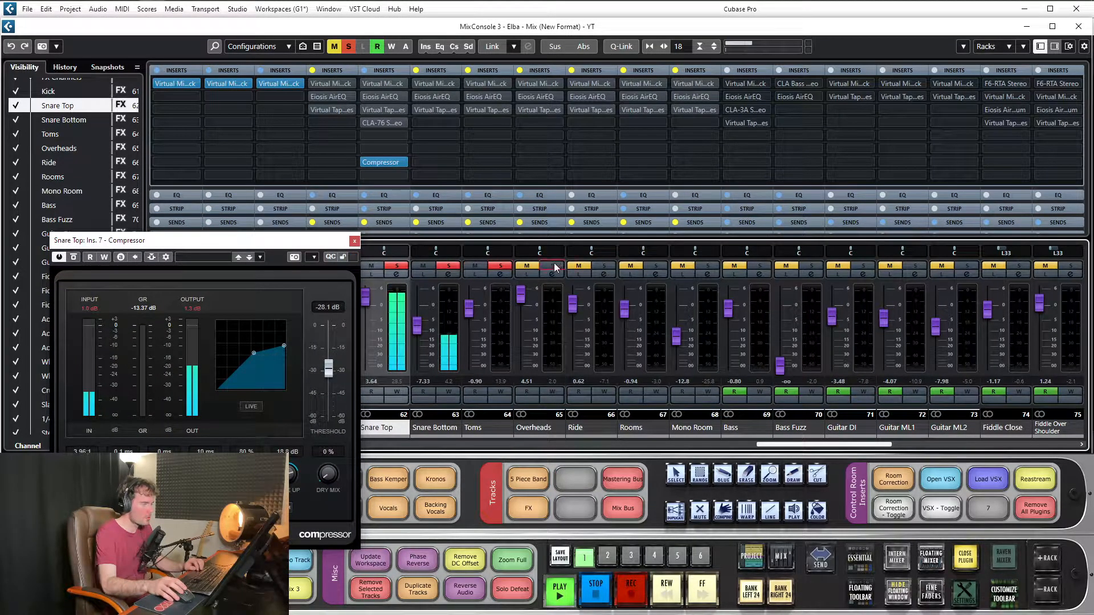
pyautogui.click(552, 265)
pyautogui.click(604, 265)
pyautogui.click(656, 265)
pyautogui.click(708, 266)
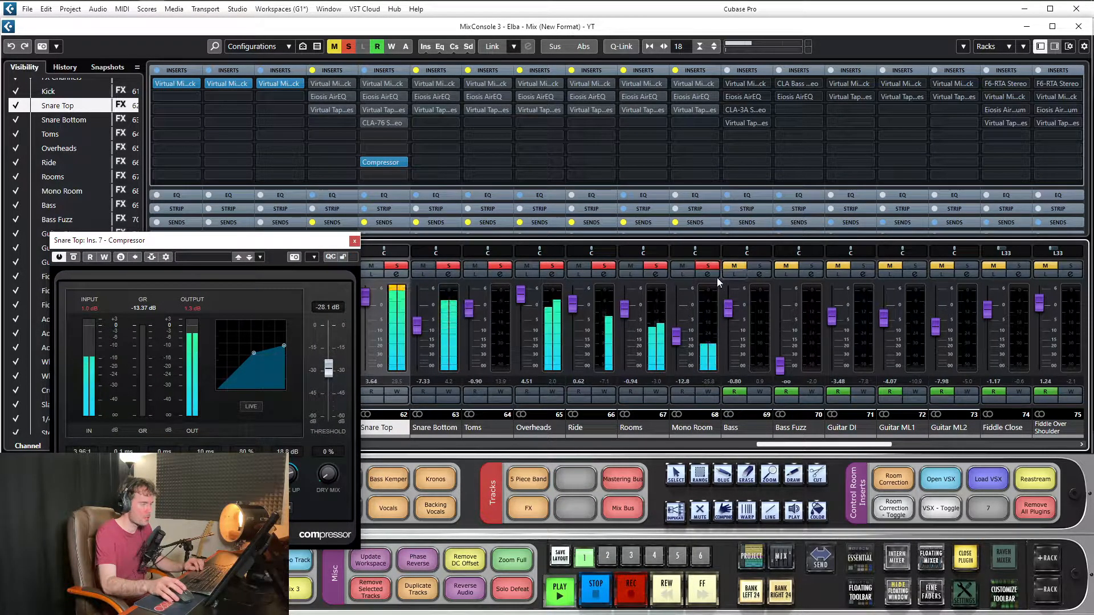
pyautogui.click(354, 240)
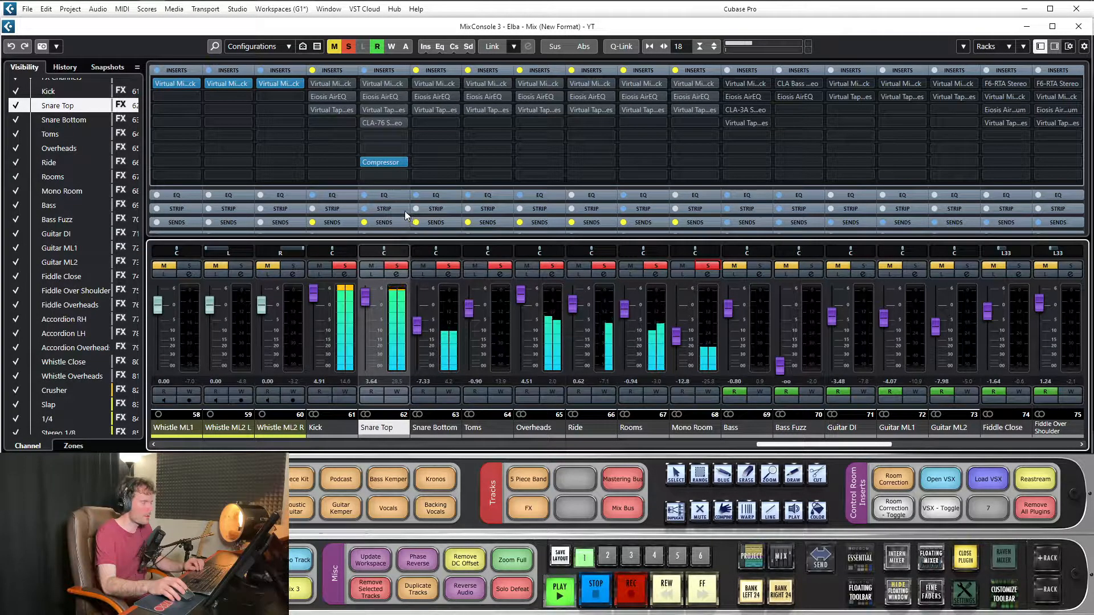
pyautogui.press('space')
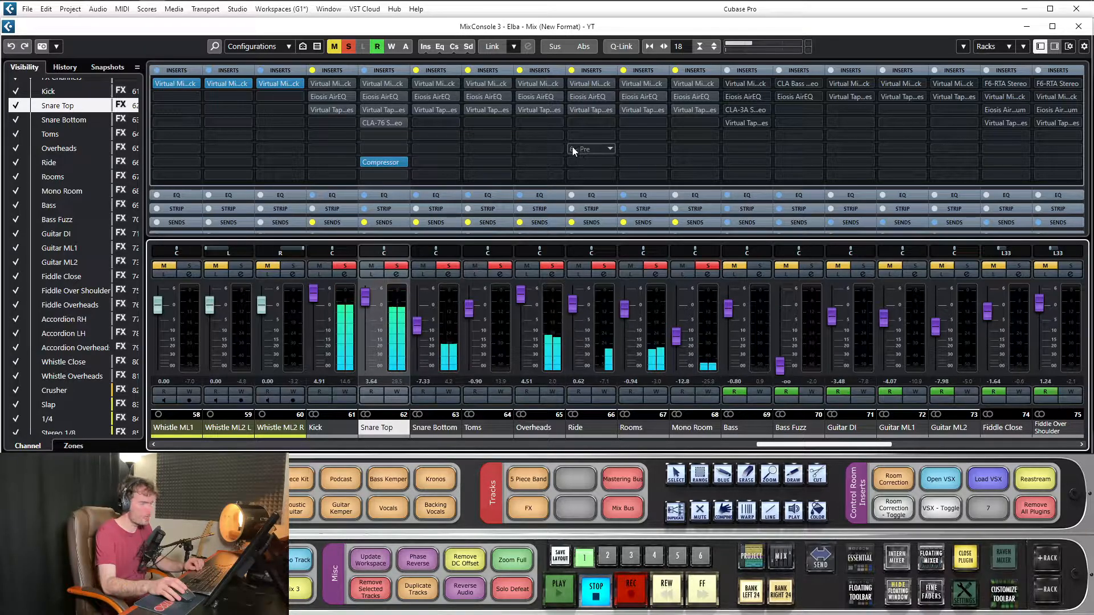
pyautogui.click(487, 195)
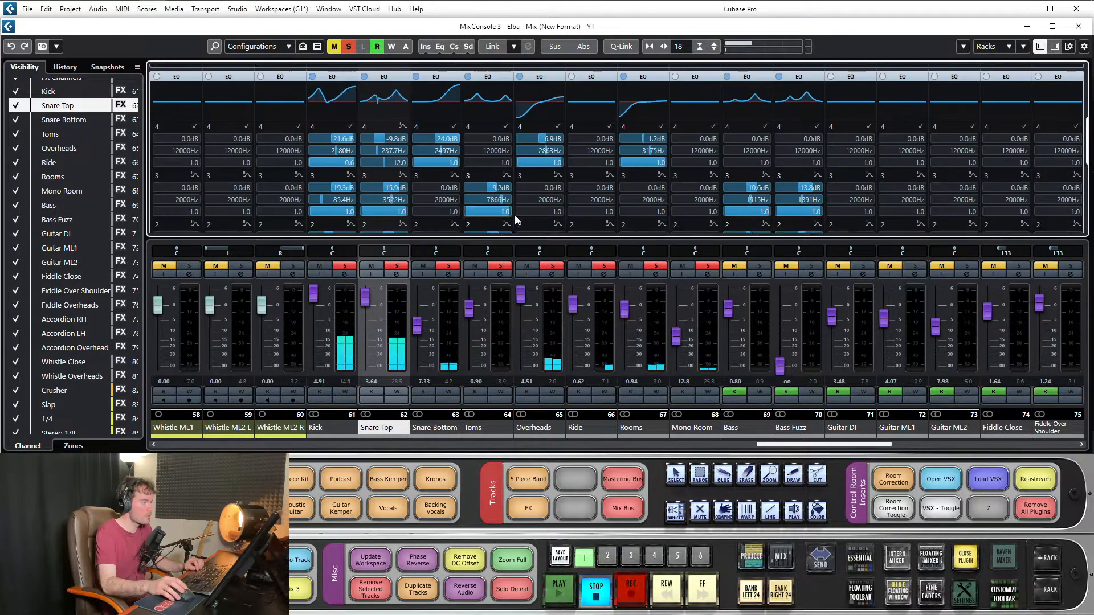
pyautogui.click(447, 348)
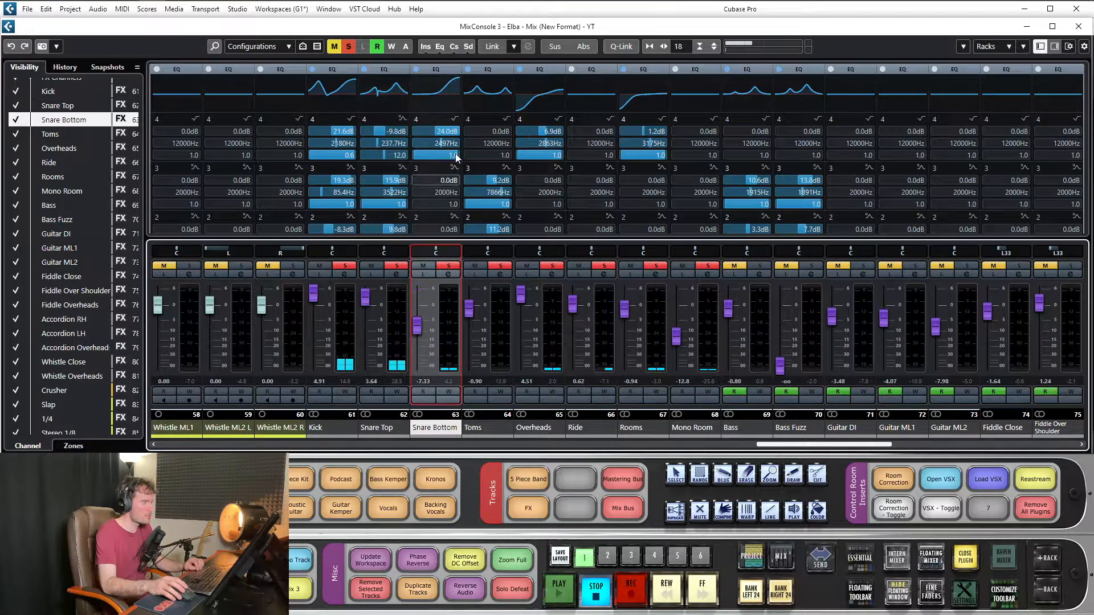
pyautogui.click(448, 274)
pyautogui.moveTo(657, 112); pyautogui.dragTo(530, 143)
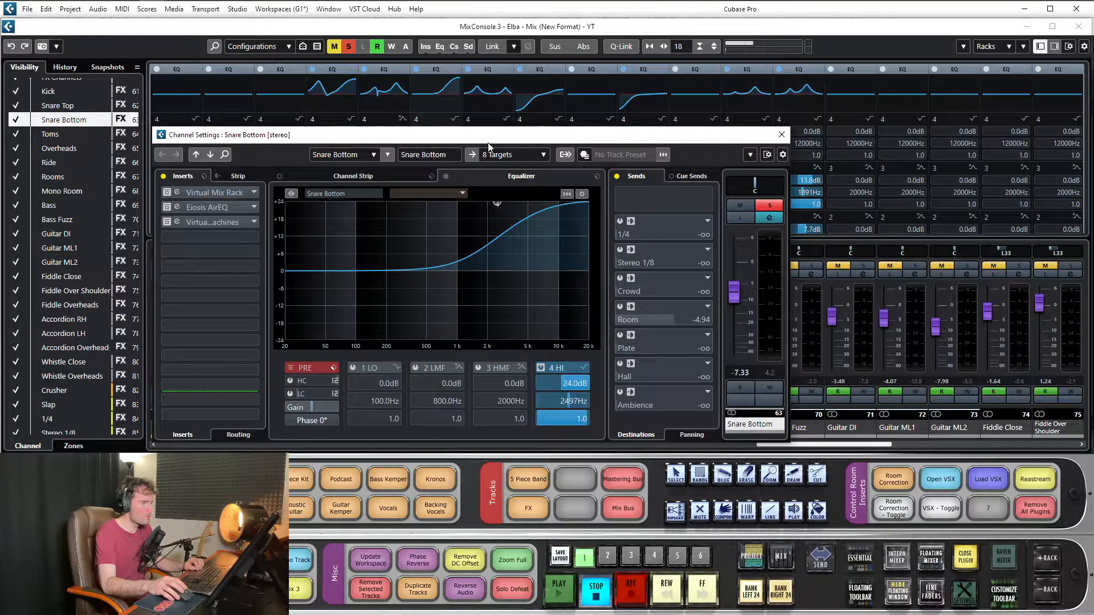
# Clear all solos, solo Snare Bottom and listen to it with its channel EQ in view, closing the channel settings
pyautogui.click(350, 48)
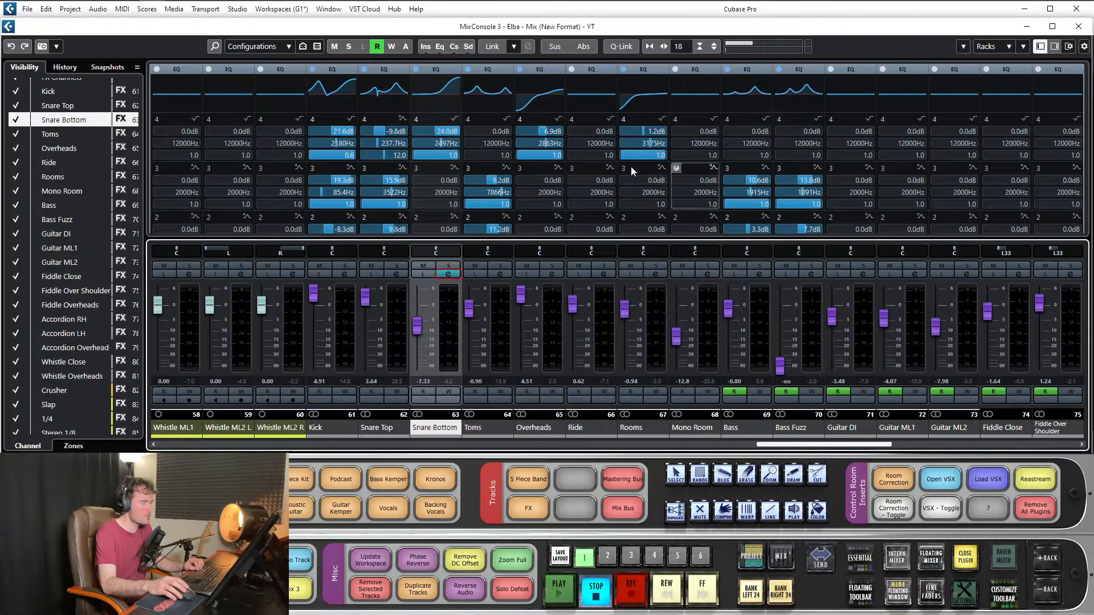
pyautogui.click(449, 275)
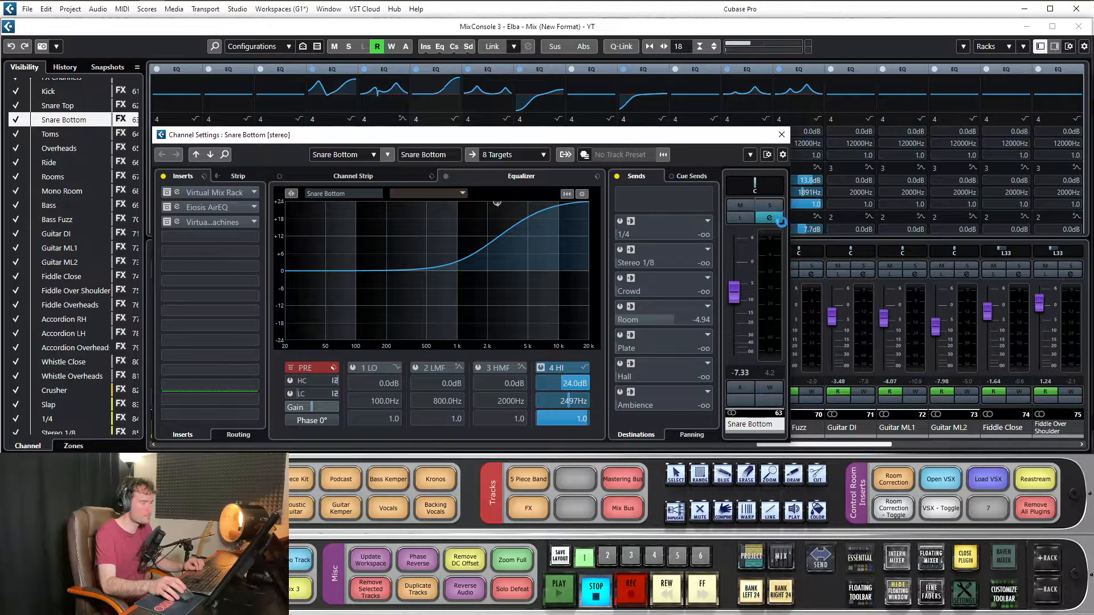
pyautogui.press('s')
pyautogui.press('space')
pyautogui.moveTo(502, 140); pyautogui.dragTo(548, 142)
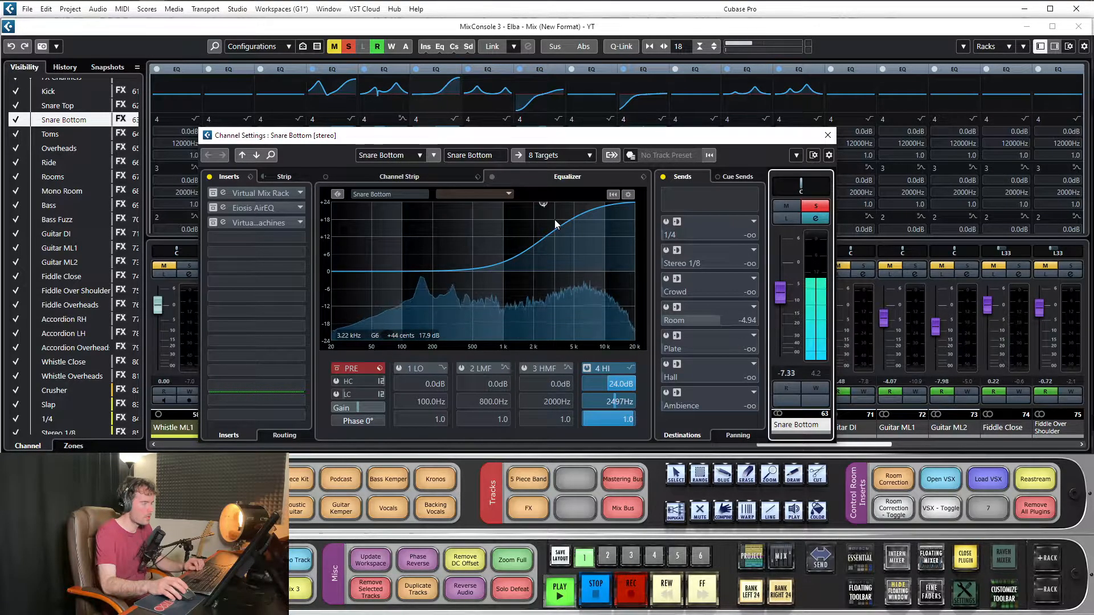
pyautogui.click(829, 135)
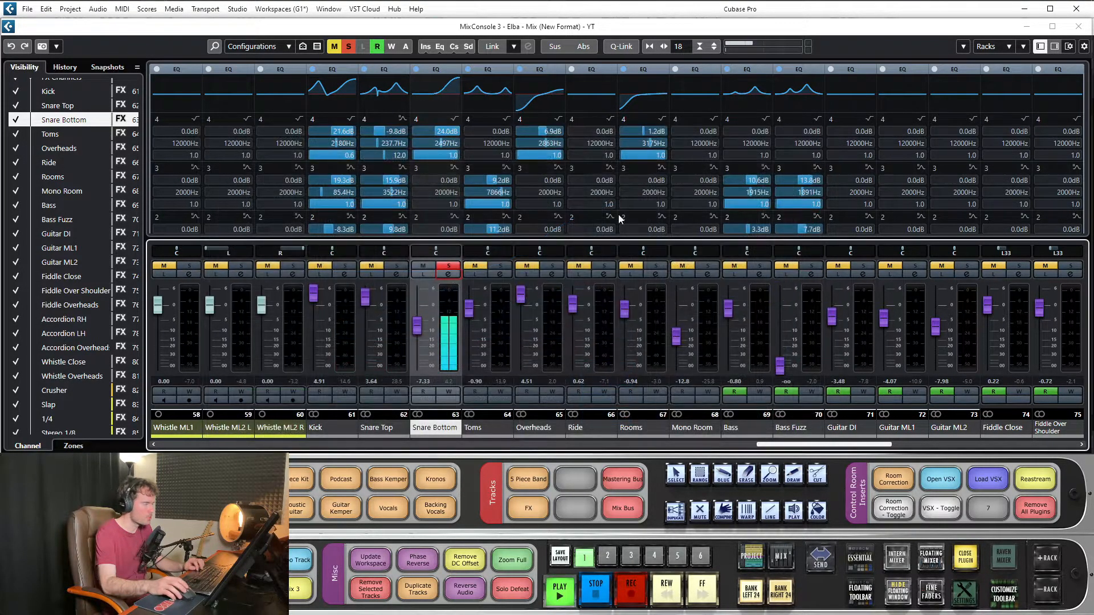
# Solo Snare Top alongside Snare Bottom, set Snare Bottom's fader to -6.95, and unsolo both channels
pyautogui.click(395, 265)
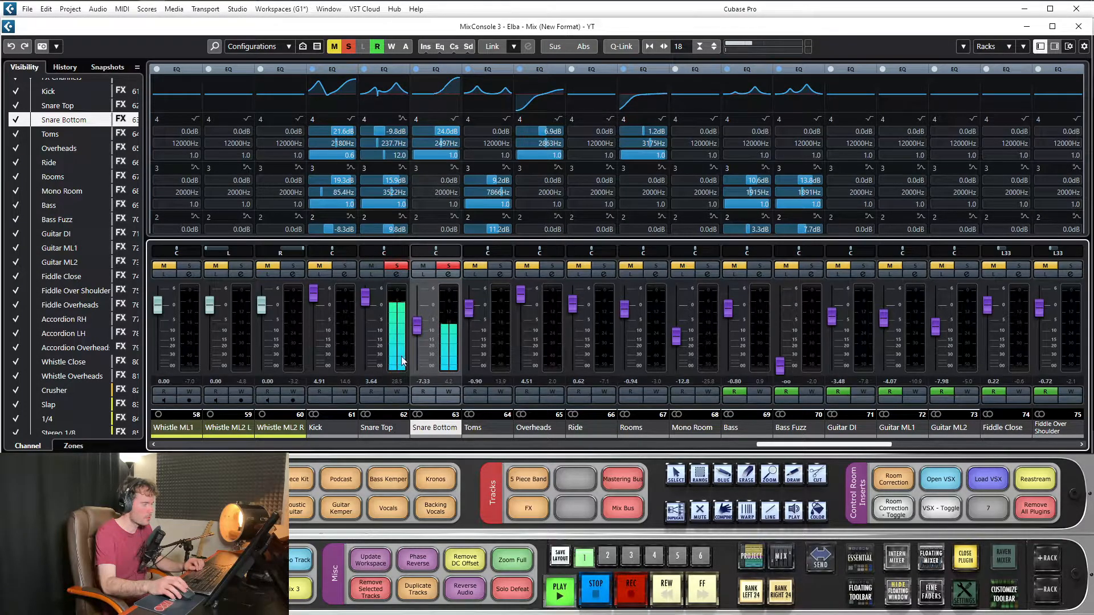
pyautogui.moveTo(419, 329)
pyautogui.mouseDown()
pyautogui.moveTo(418, 292)
pyautogui.moveTo(418, 329)
pyautogui.mouseUp()
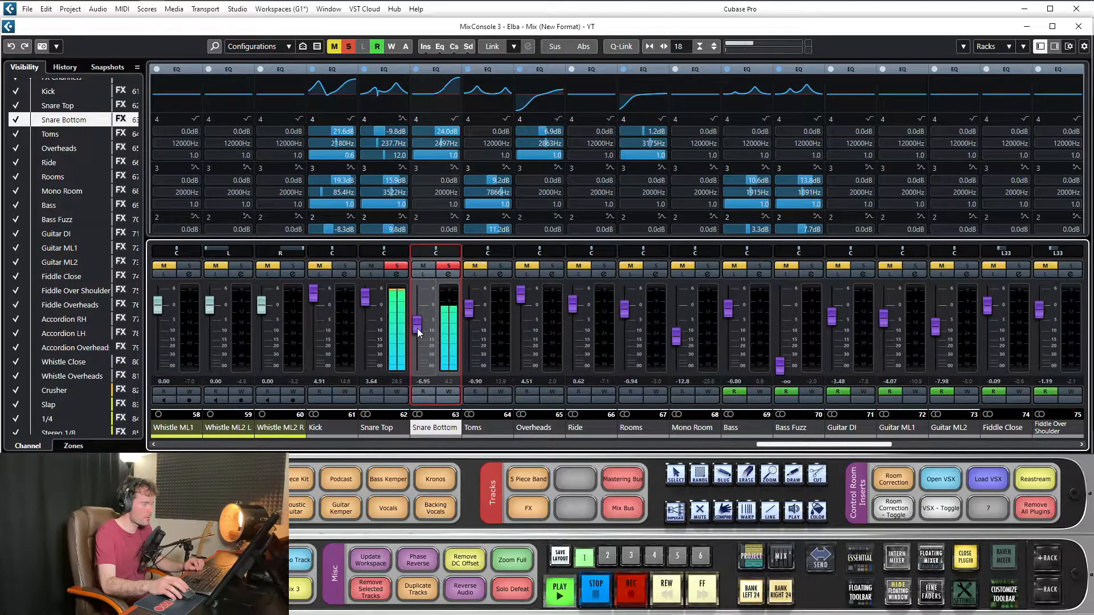
pyautogui.click(449, 266)
pyautogui.click(396, 265)
# Solo Overheads and move its low EQ band to 61.5 Hz at -22.9 dB
pyautogui.click(546, 265)
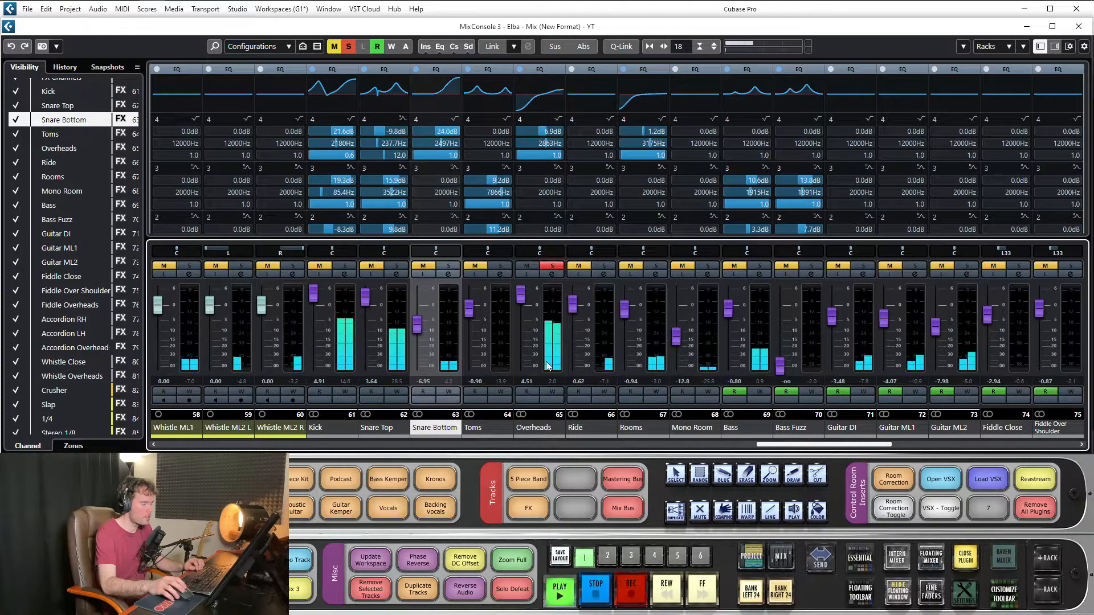
pyautogui.click(545, 106)
pyautogui.click(545, 104)
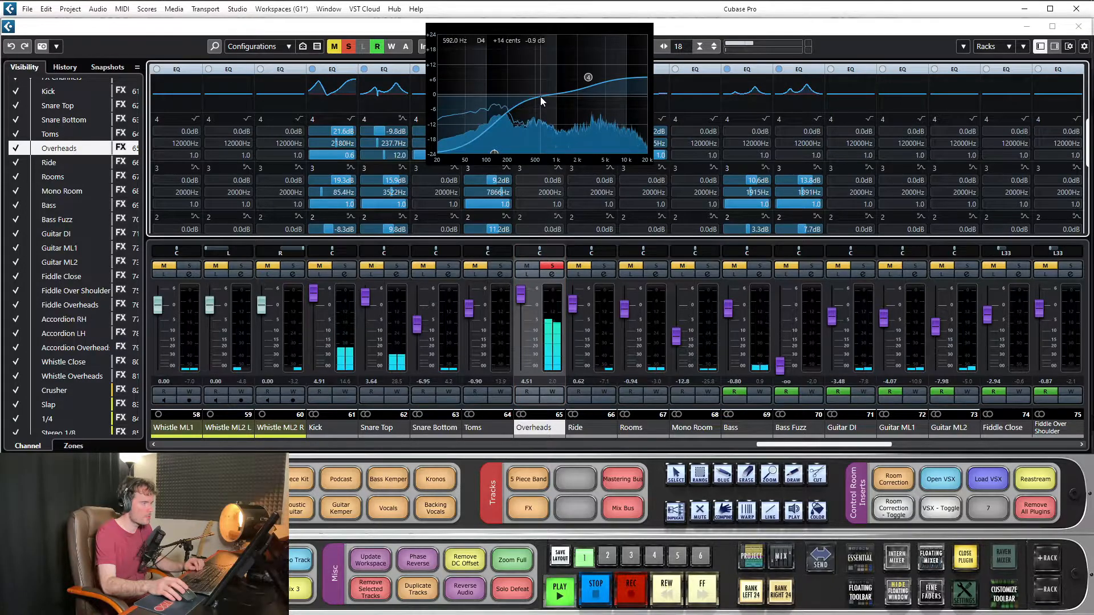
pyautogui.moveTo(496, 152)
pyautogui.mouseDown()
pyautogui.moveTo(475, 131)
pyautogui.moveTo(492, 46)
pyautogui.moveTo(498, 138)
pyautogui.moveTo(477, 153)
pyautogui.mouseUp()
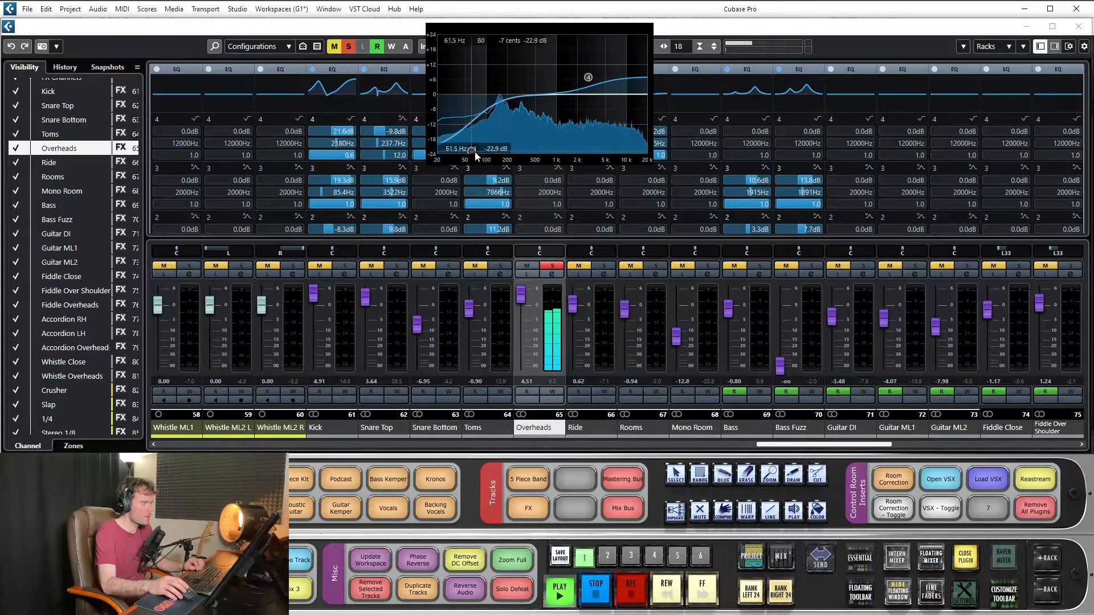
# Add Kick, Snare Top, Ride, Toms, Snare Bottom, Rooms and Mono Room to the soloed Overheads
pyautogui.click(345, 266)
pyautogui.click(397, 266)
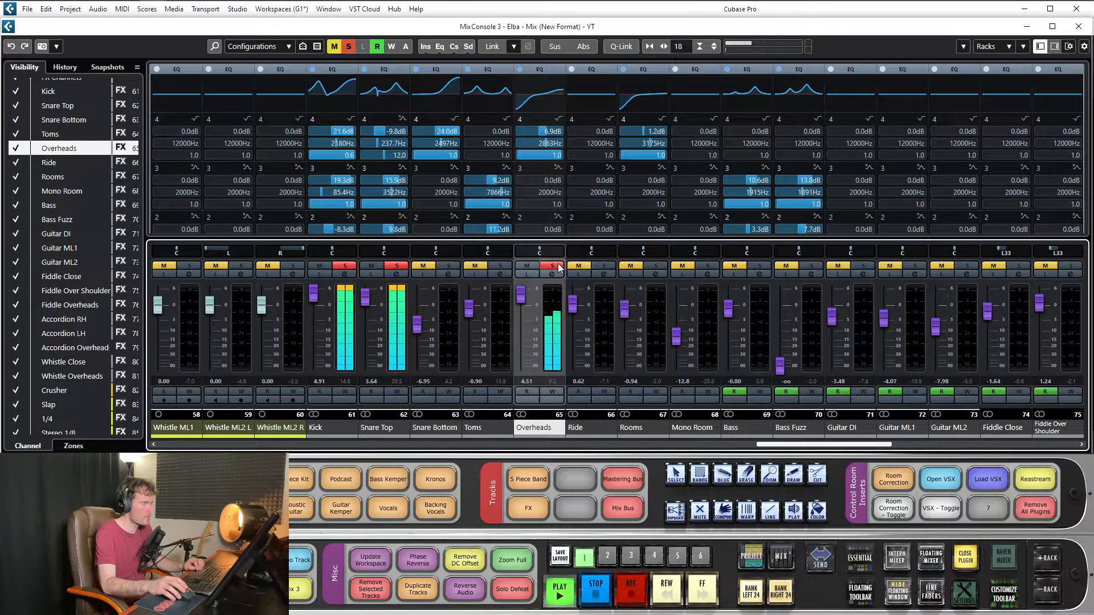
pyautogui.click(603, 265)
pyautogui.click(500, 266)
pyautogui.click(449, 266)
pyautogui.click(655, 266)
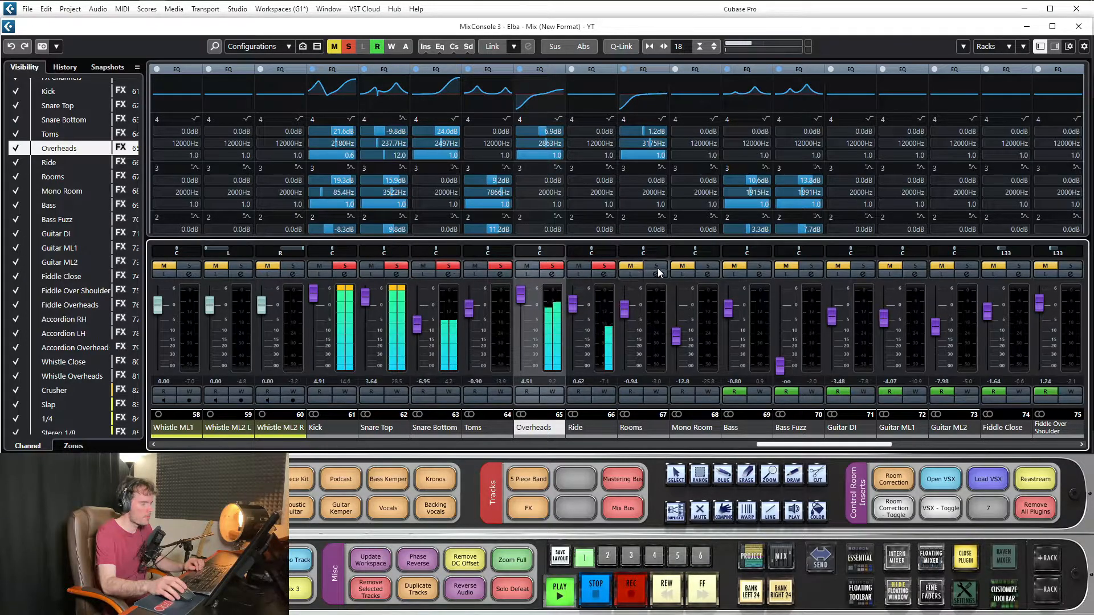
pyautogui.click(707, 266)
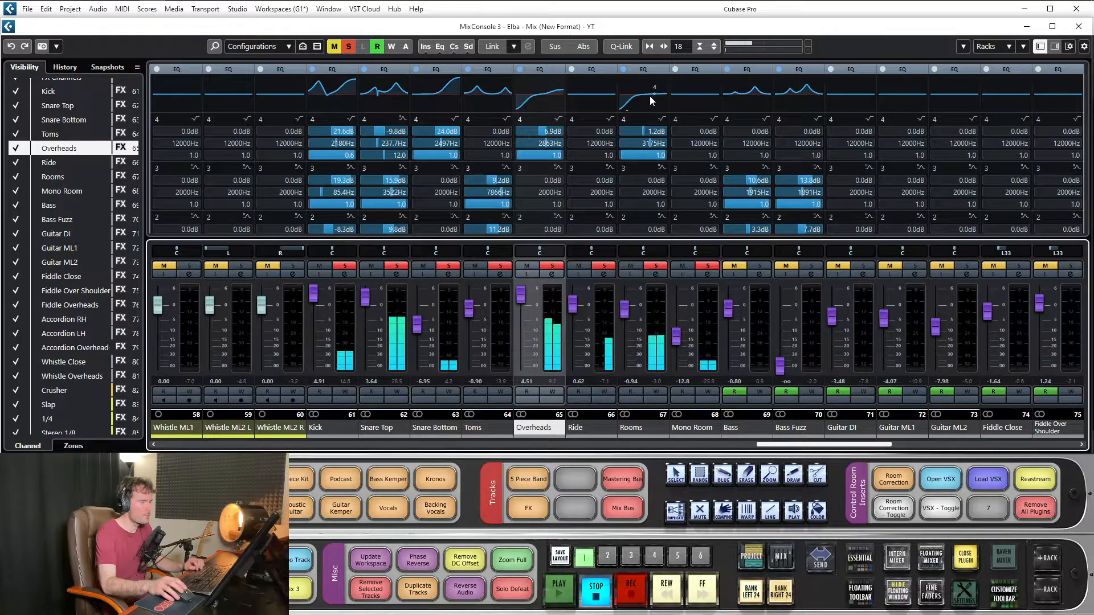
# Show the channel strip rack in the mixer and look through the gate, EQ and compressor modules across the drum channels
pyautogui.click(434, 70)
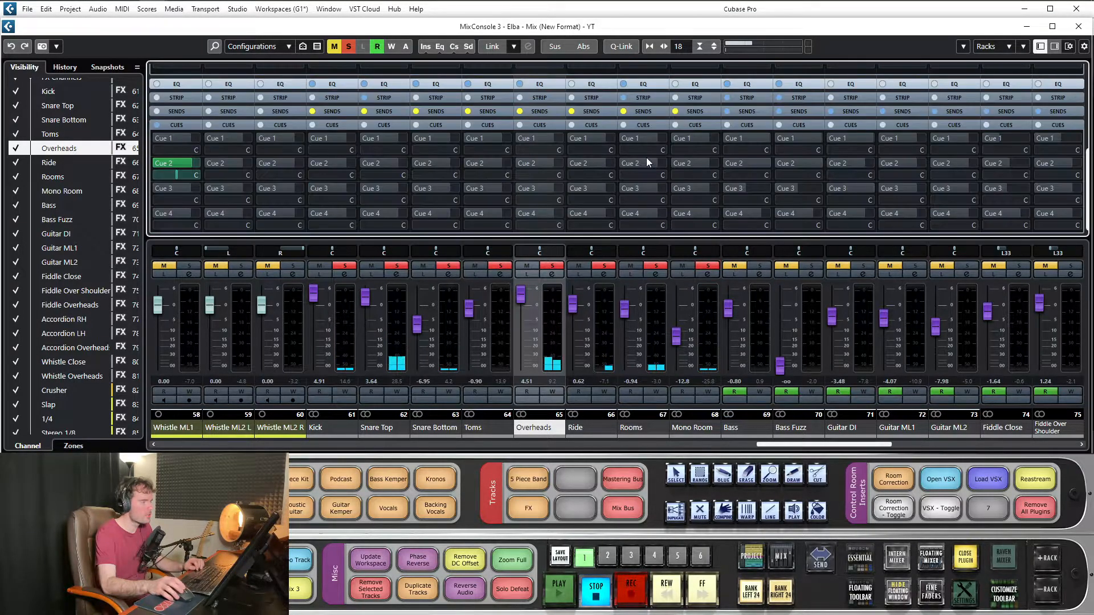
pyautogui.click(648, 97)
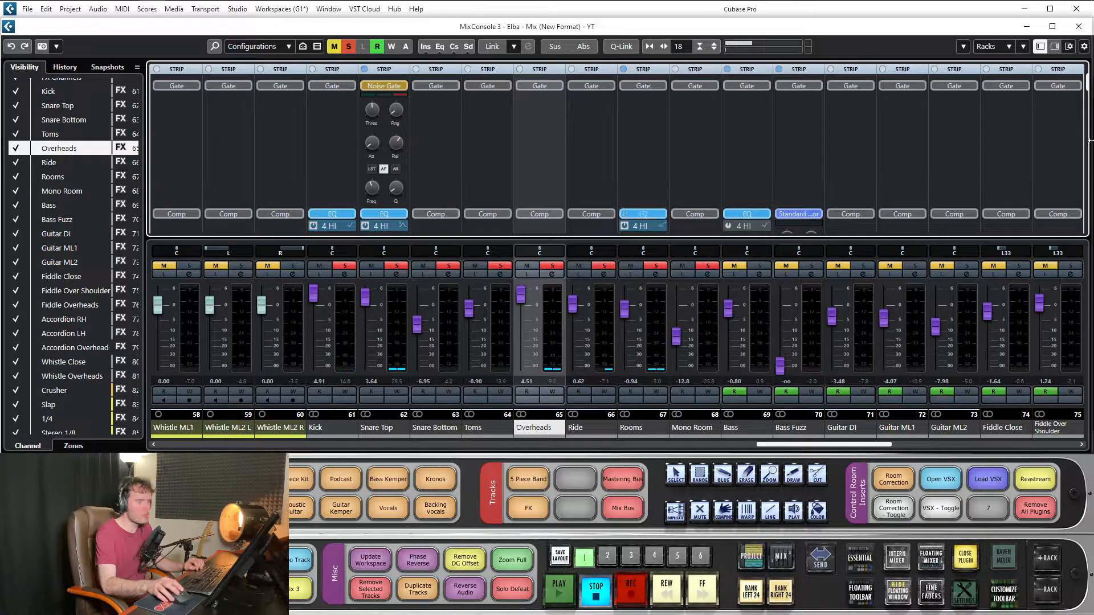
pyautogui.scroll(-5, 1088, 83)
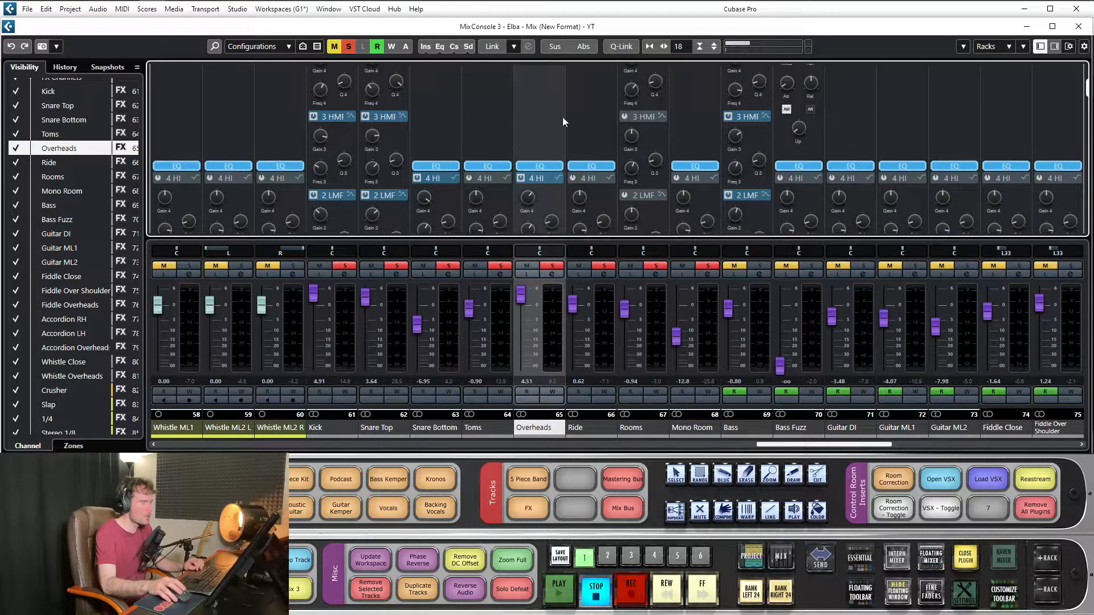
pyautogui.scroll(-2, 1089, 88)
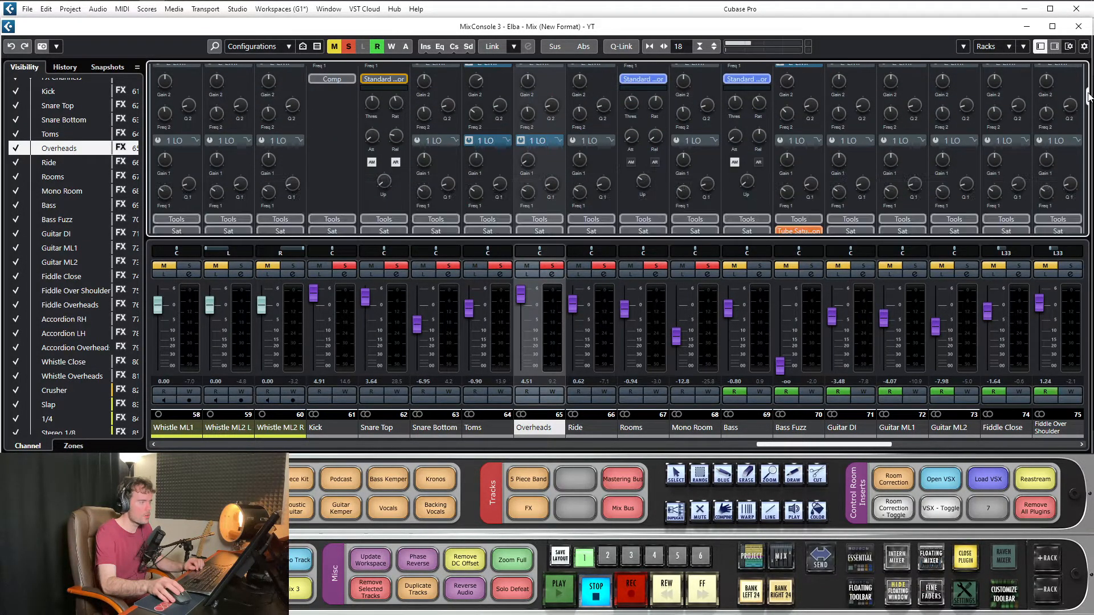
pyautogui.click(398, 274)
pyautogui.moveTo(422, 127); pyautogui.dragTo(446, 99)
pyautogui.click(463, 141)
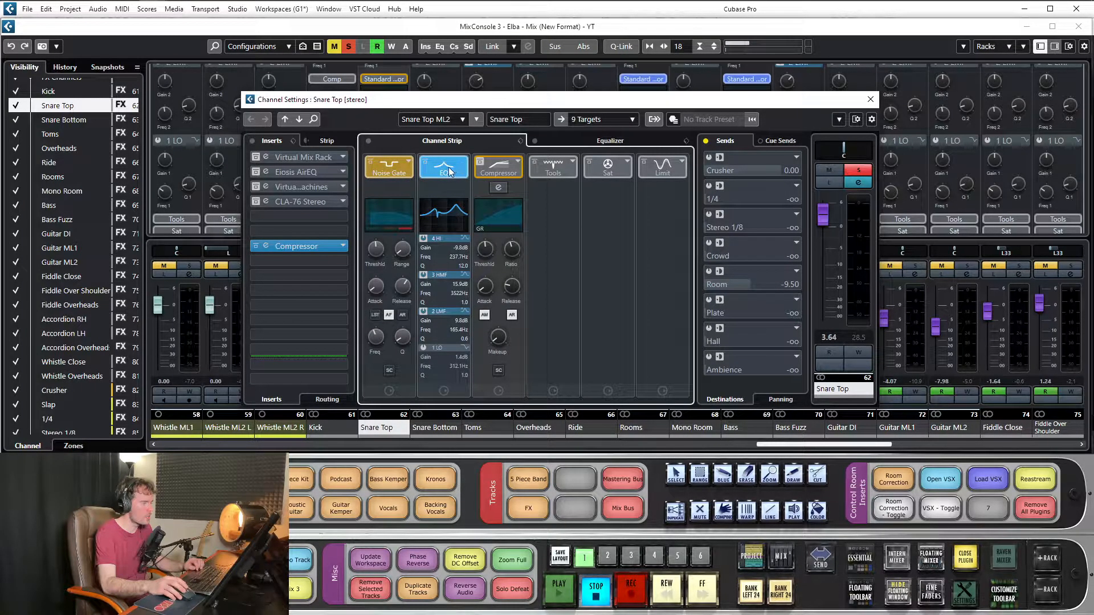
pyautogui.moveTo(449, 168)
pyautogui.mouseDown()
pyautogui.moveTo(564, 168)
pyautogui.moveTo(456, 170)
pyautogui.mouseUp()
pyautogui.moveTo(541, 105); pyautogui.dragTo(513, 110)
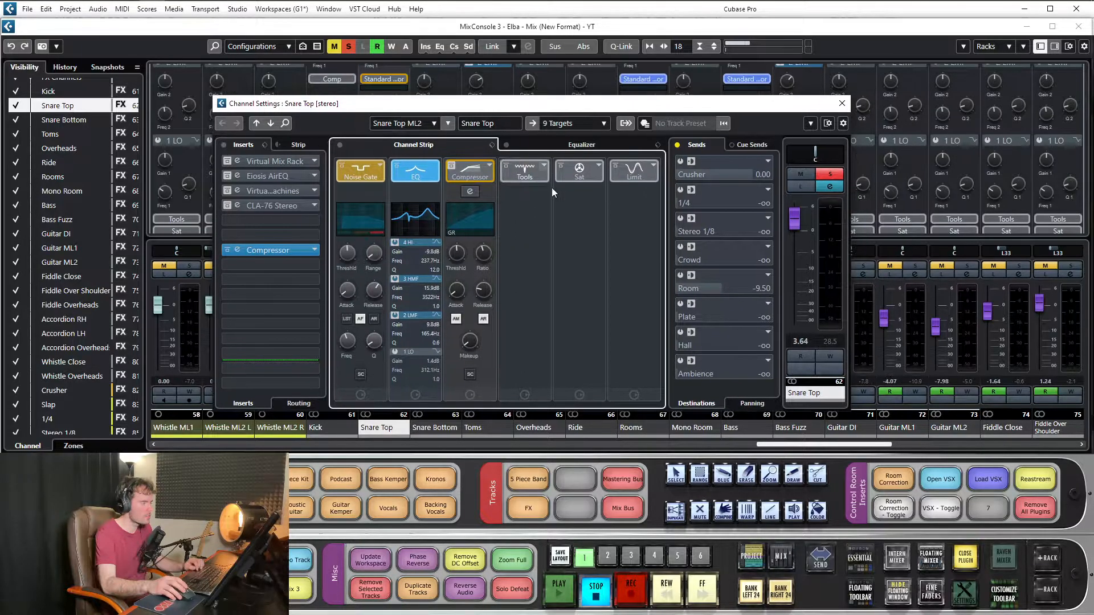
pyautogui.click(593, 171)
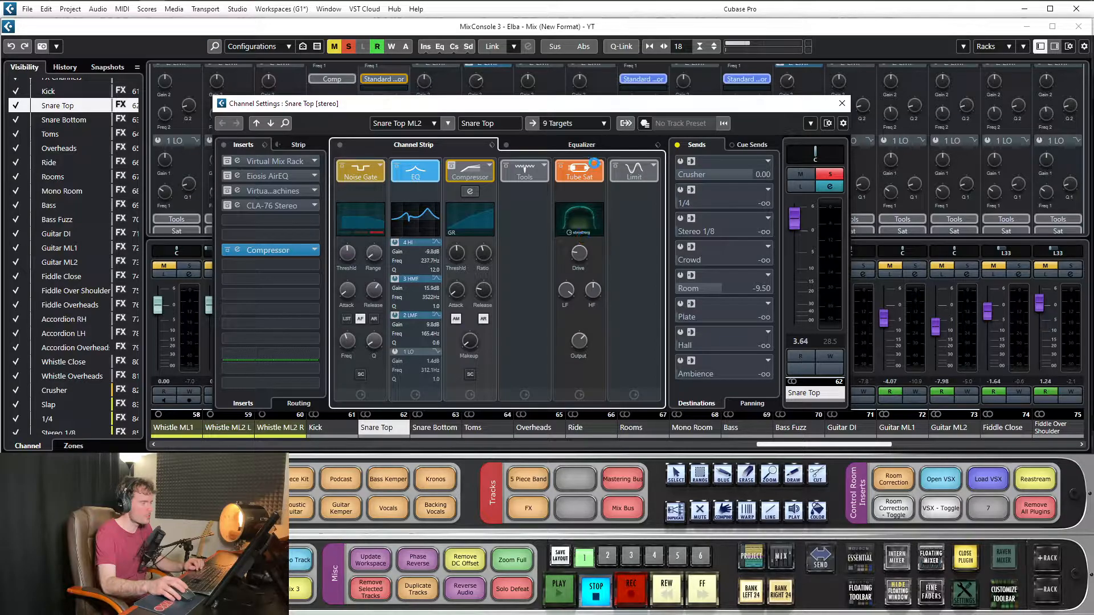
pyautogui.click(600, 168)
pyautogui.click(658, 174)
pyautogui.click(655, 166)
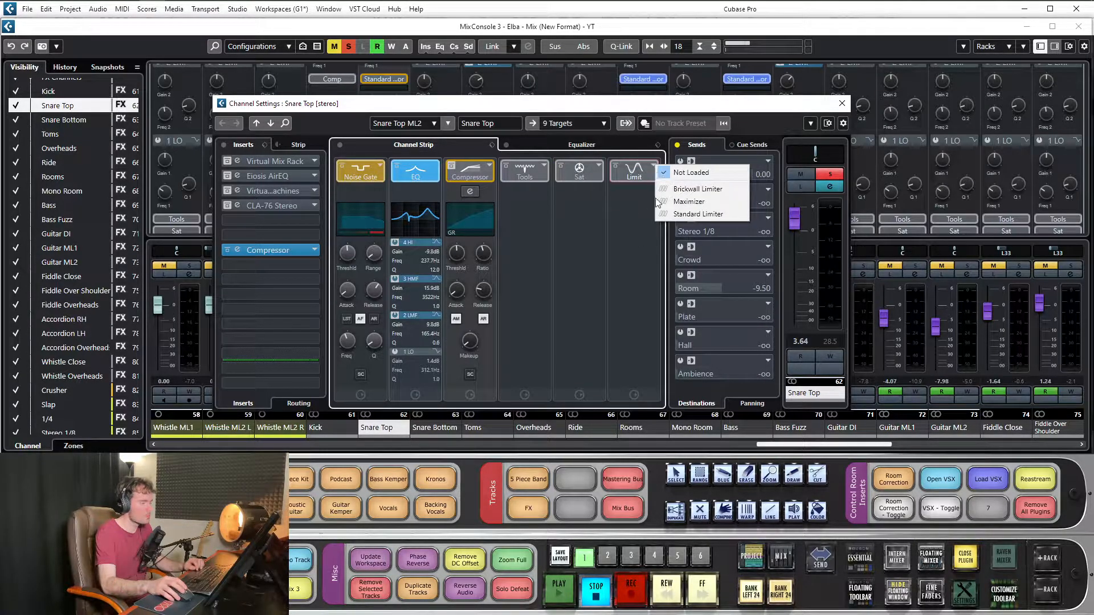
pyautogui.click(538, 187)
pyautogui.click(544, 165)
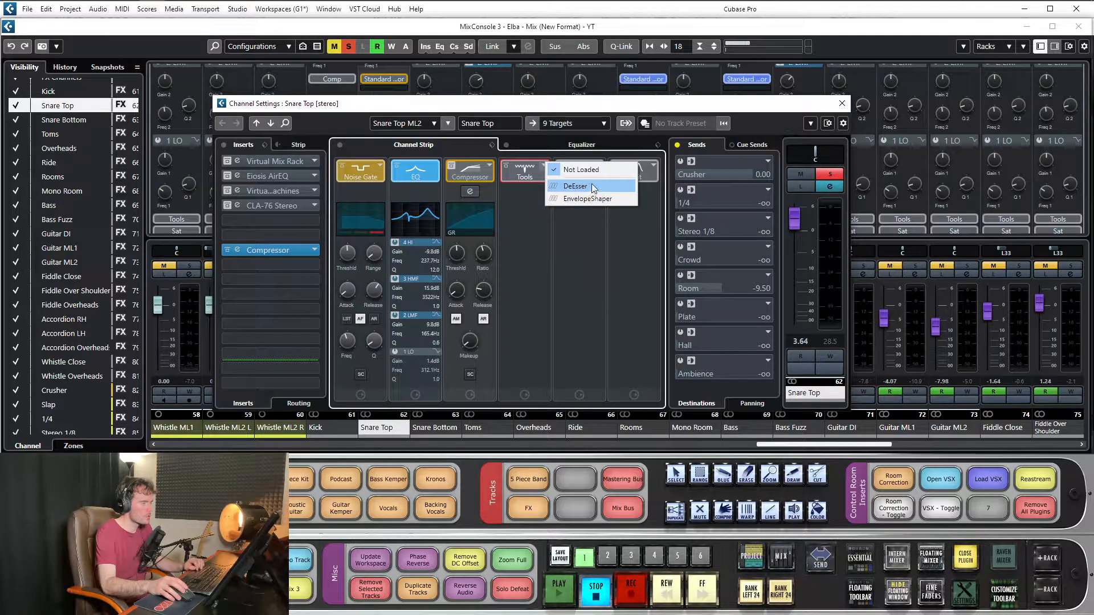
pyautogui.click(556, 265)
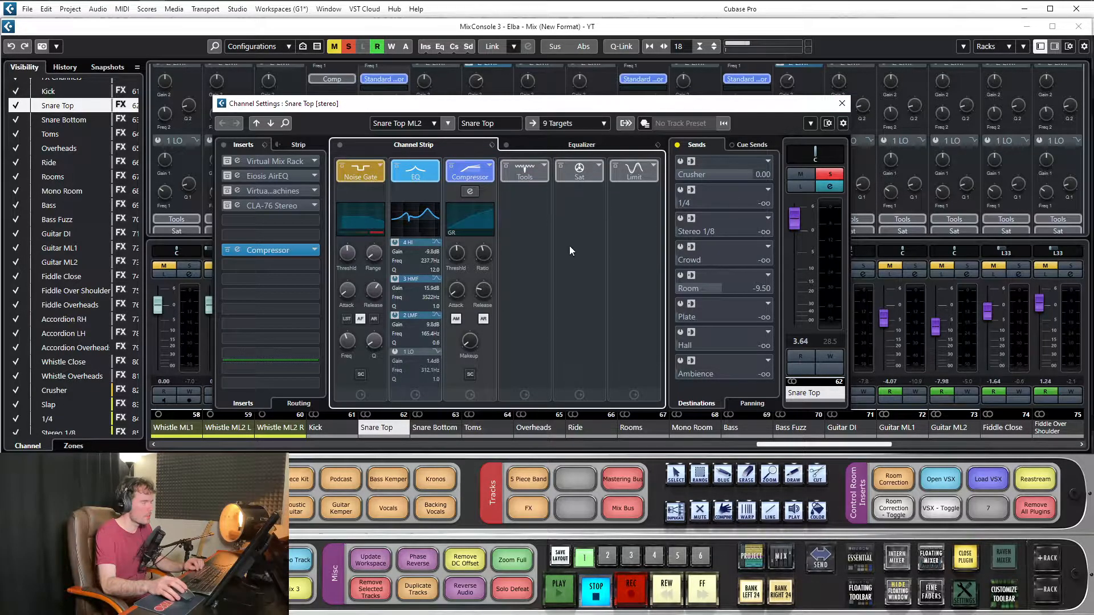
# Inspect Snare Top's Virtual Mix Rack insert, then close the plug-in and the channel settings
pyautogui.click(260, 162)
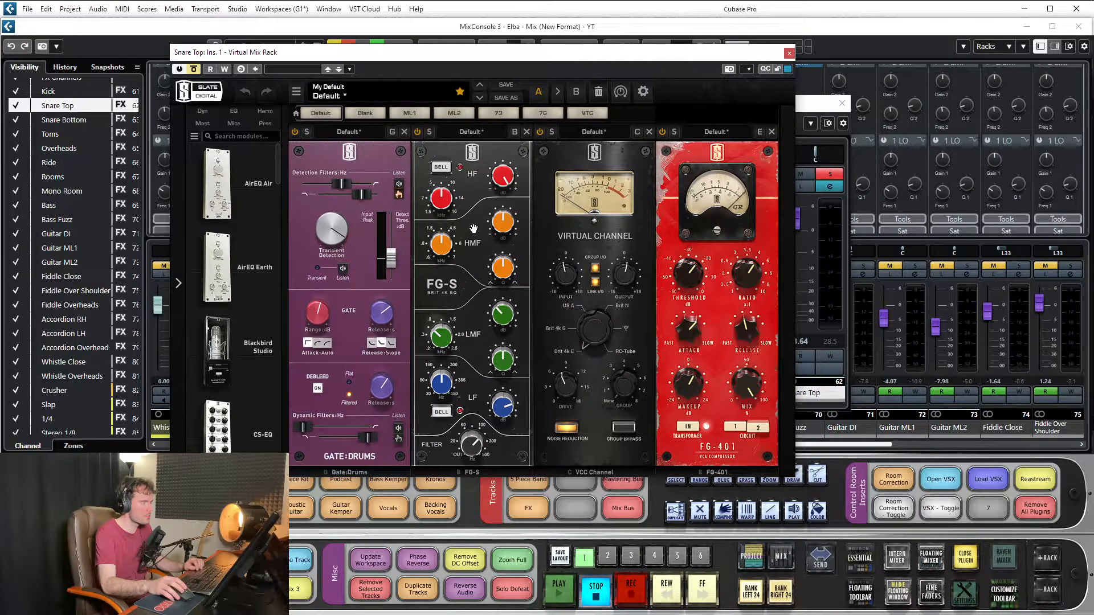
pyautogui.moveTo(587, 59); pyautogui.dragTo(785, 67)
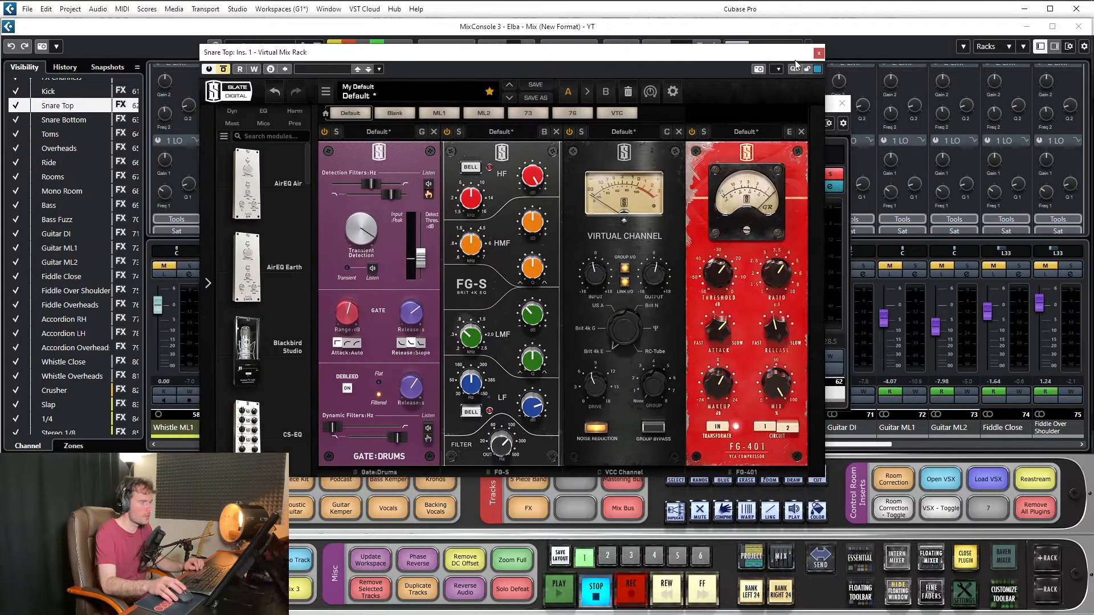
pyautogui.click(819, 54)
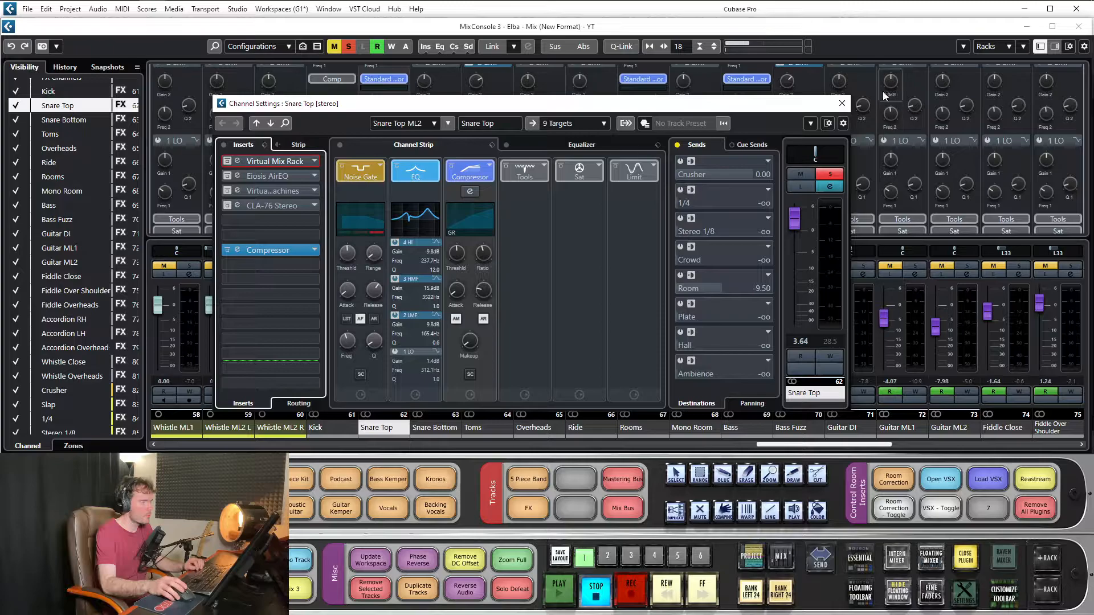
pyautogui.click(841, 103)
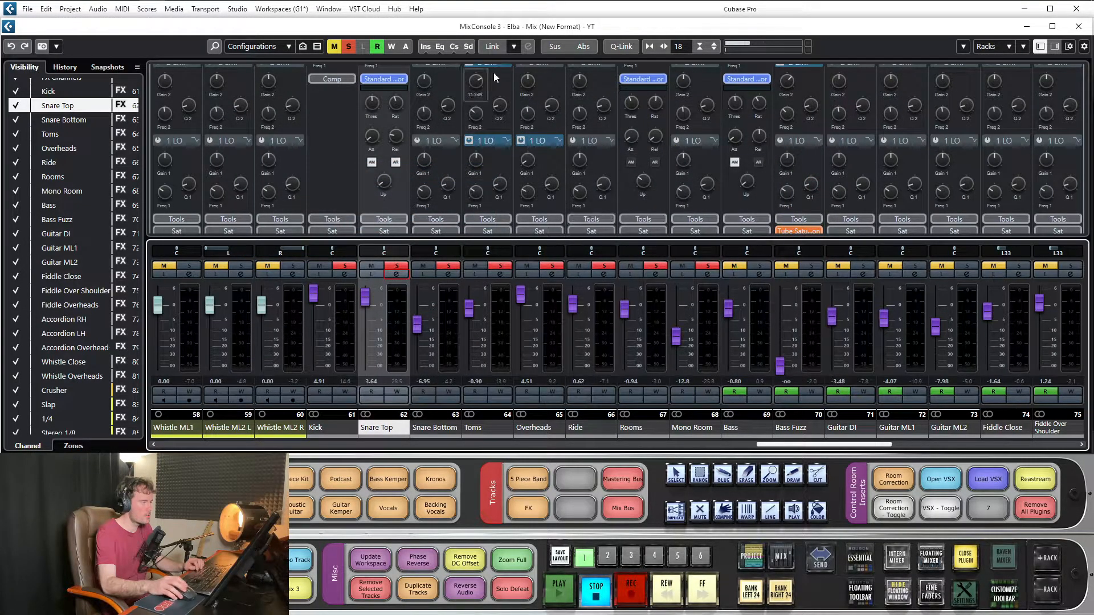
# Look over the drum channels' strip modules once more and collapse the strip rack
pyautogui.scroll(10, 1083, 171)
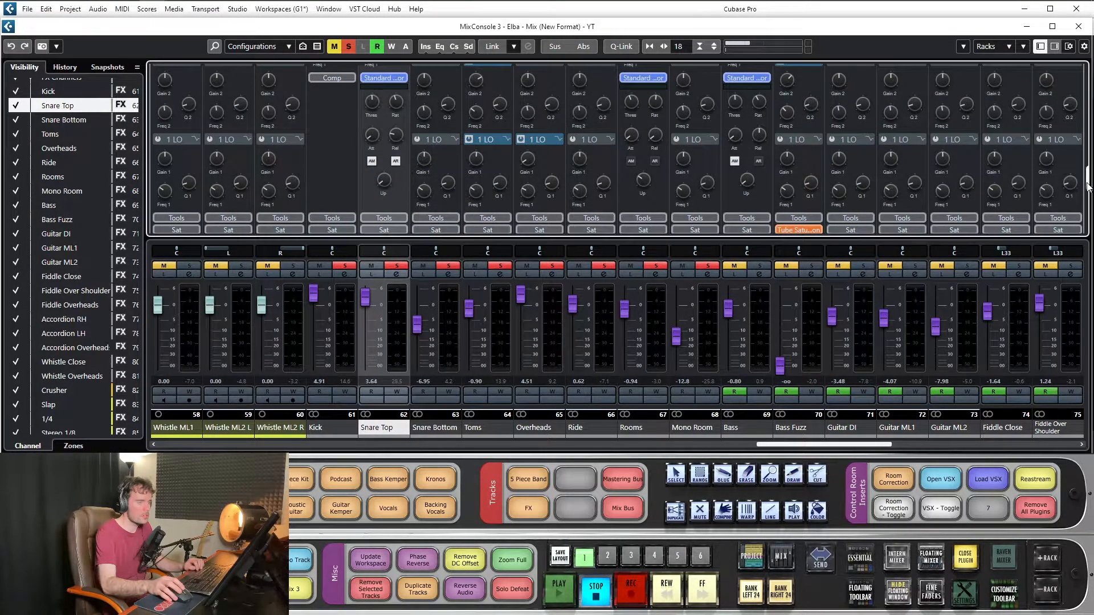
pyautogui.moveTo(1087, 137); pyautogui.dragTo(1088, 110)
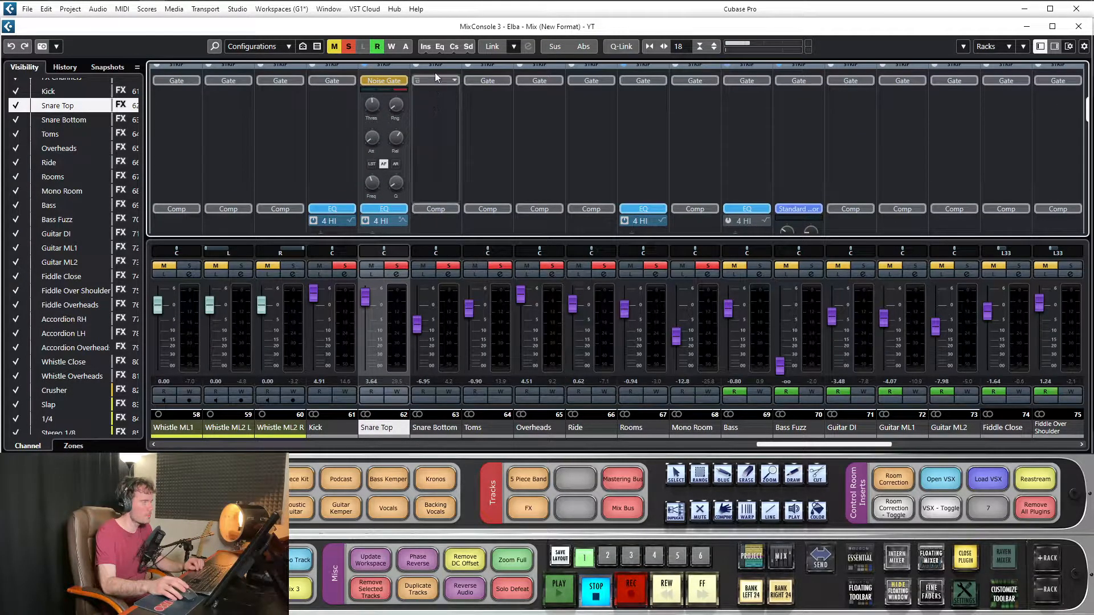
pyautogui.scroll(-5, 433, 67)
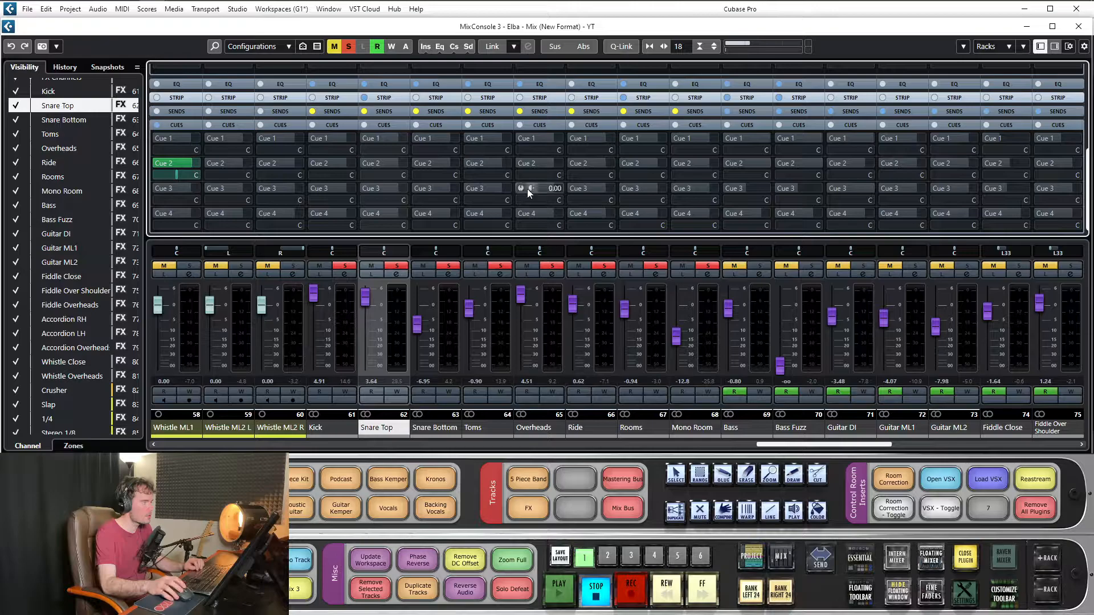
# Select the channels from Kick through Mono Room and show their insert slots
pyautogui.click(339, 330)
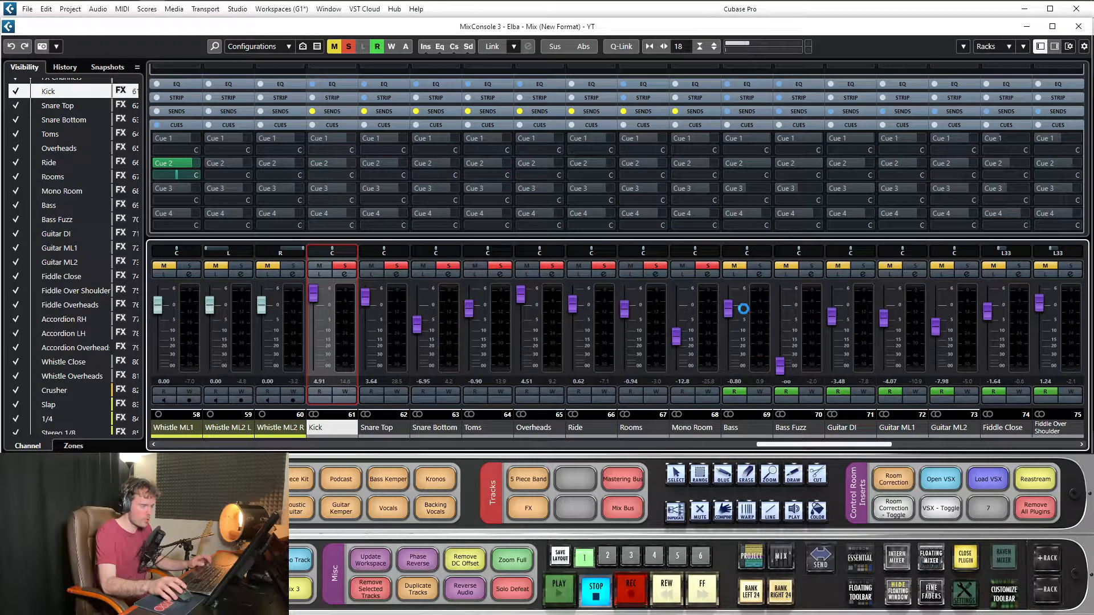
pyautogui.keyDown('shift'); pyautogui.click(709, 319); pyautogui.keyUp('shift')
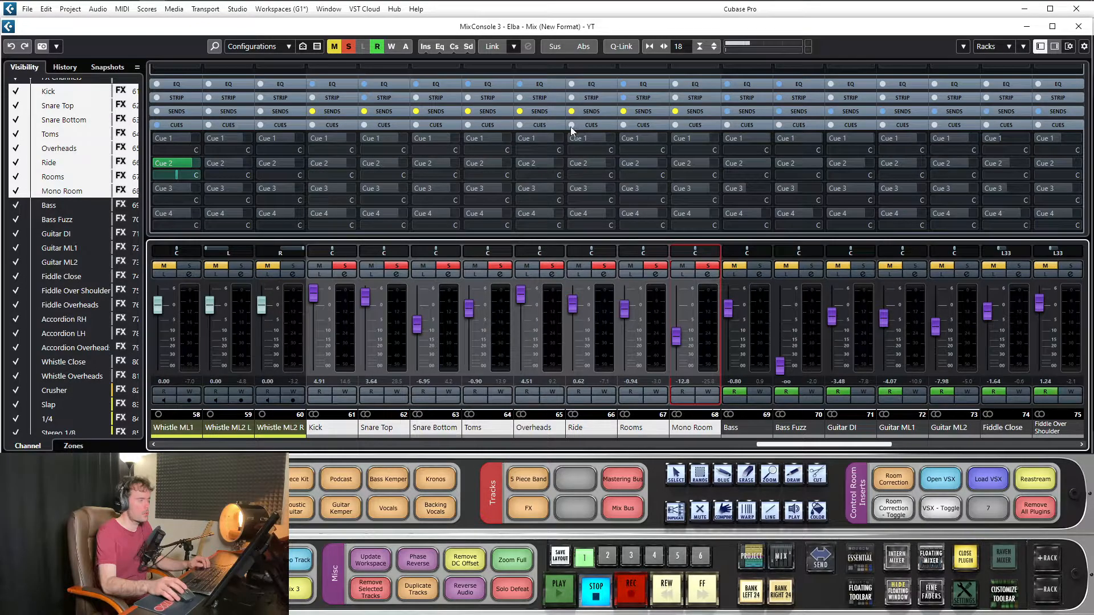
pyautogui.scroll(4, 544, 124)
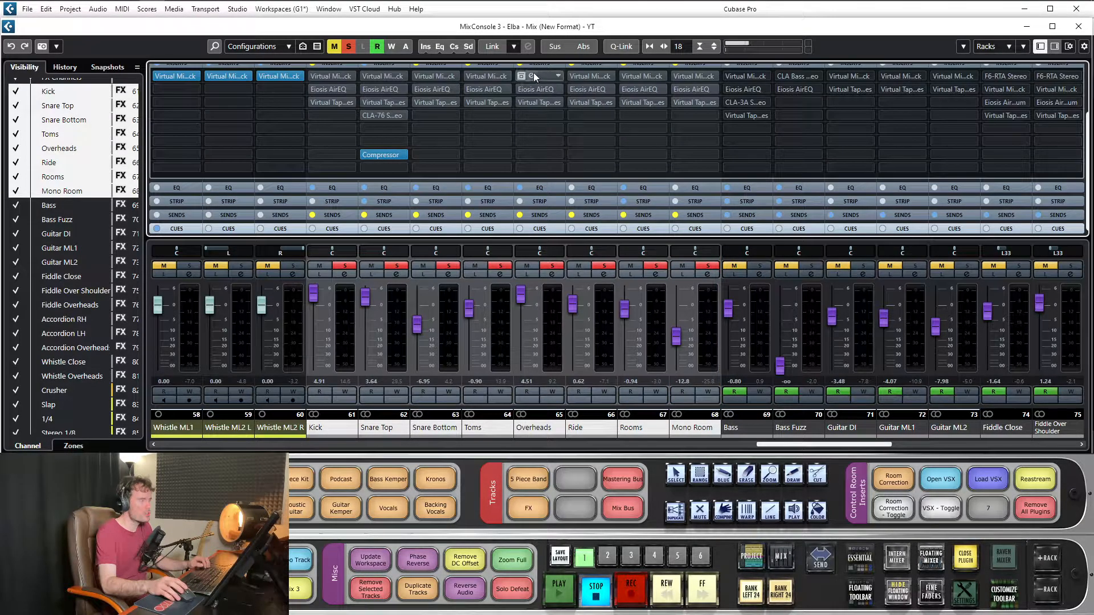
pyautogui.click(537, 65)
pyautogui.click(499, 125)
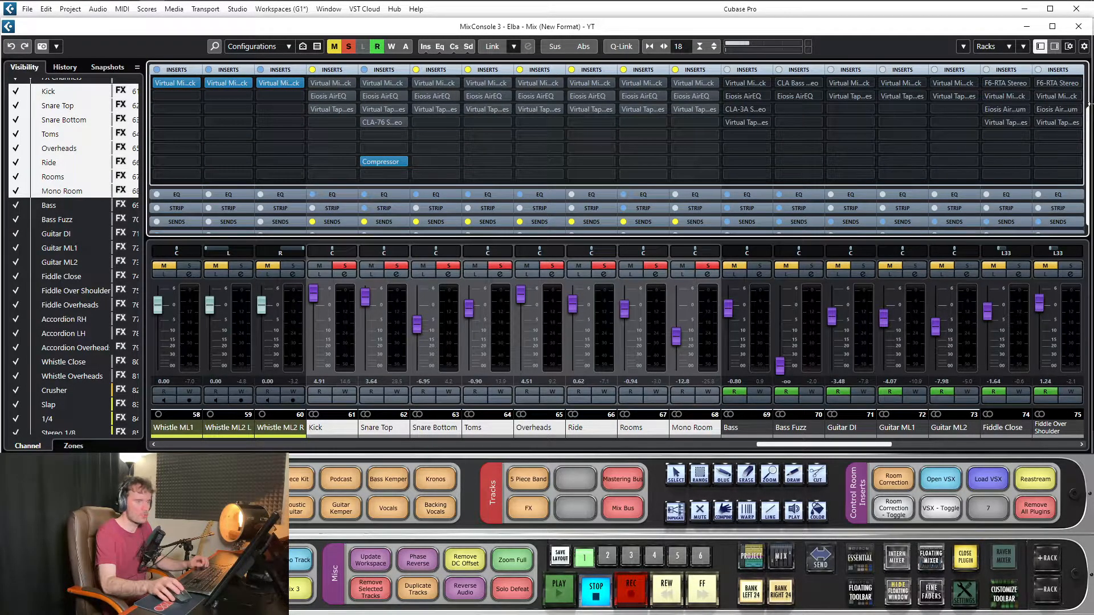
pyautogui.scroll(-2, 1087, 120)
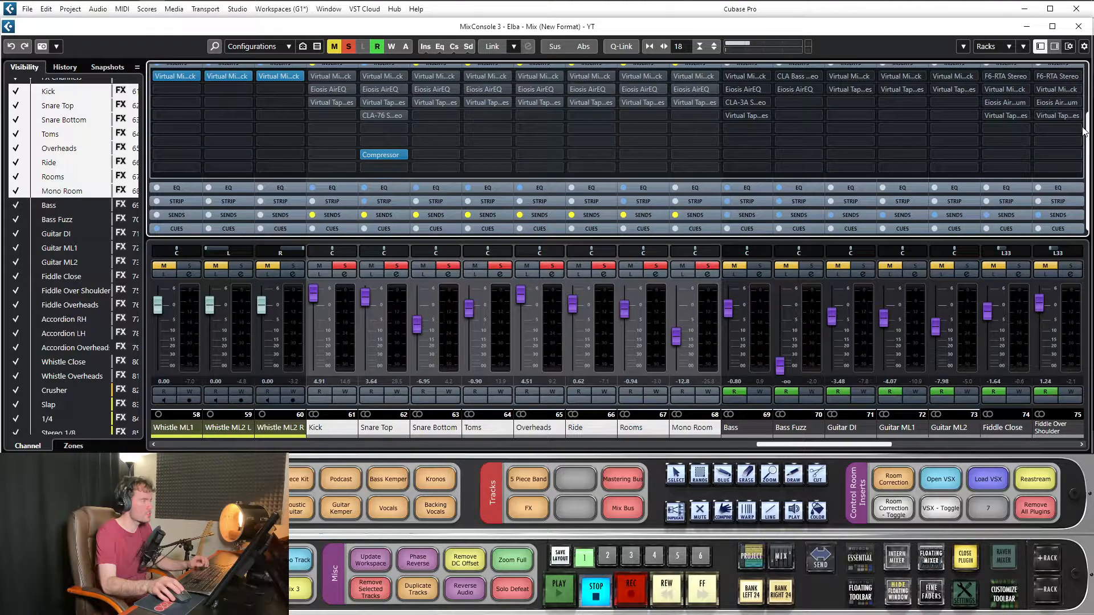
pyautogui.scroll(-1, 1085, 123)
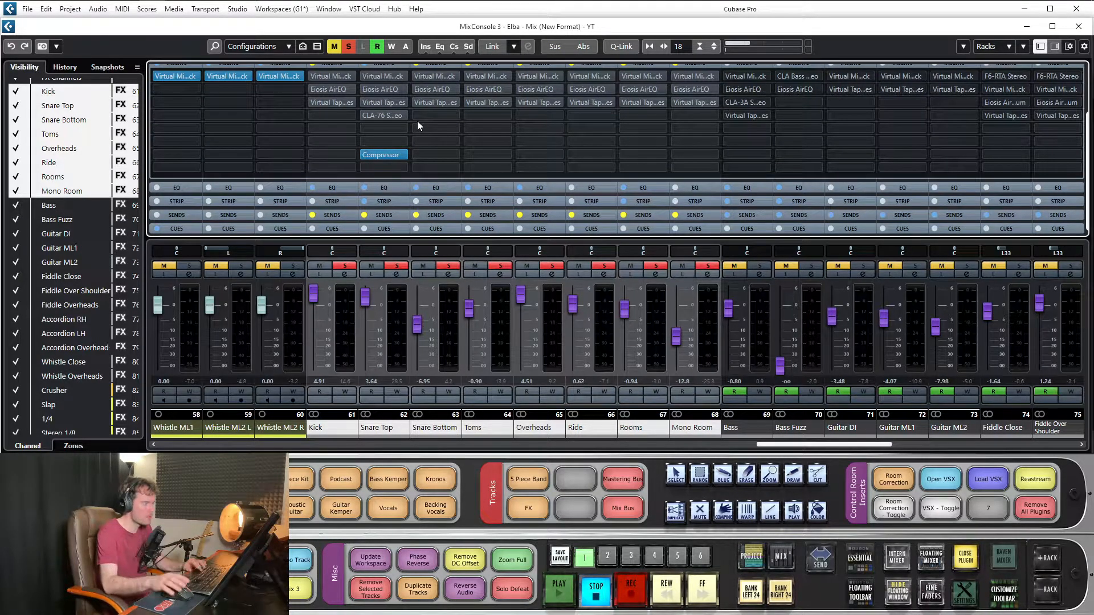
# Start playback, link the selected drum channels with Q-Link and lower their faders together until Snare Top reads -0.08
pyautogui.press('space')
pyautogui.click(620, 46)
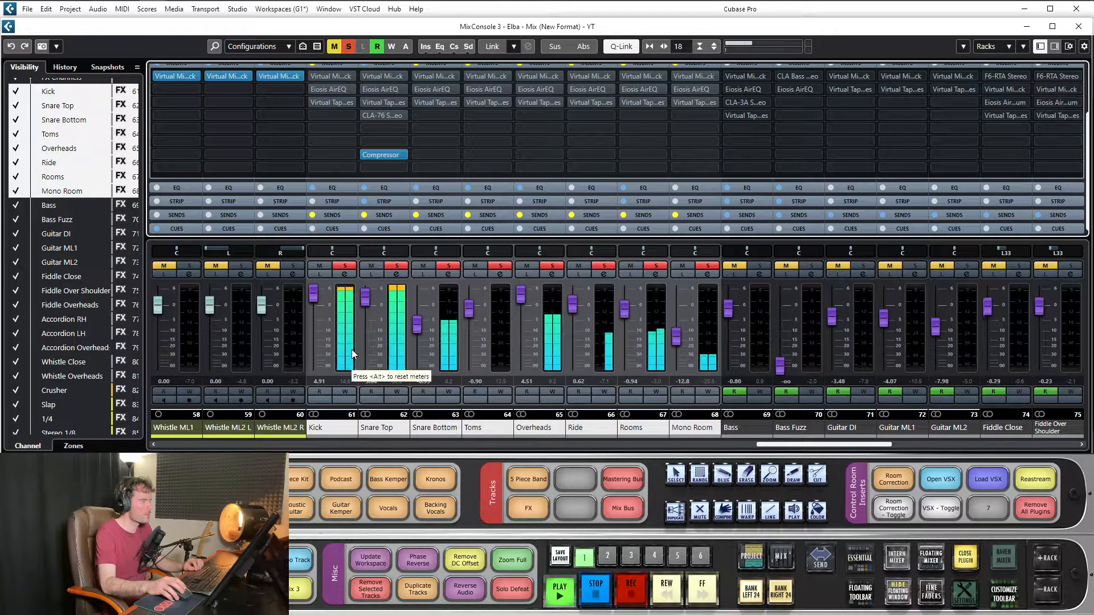
pyautogui.moveTo(365, 298); pyautogui.dragTo(365, 307)
pyautogui.click(621, 46)
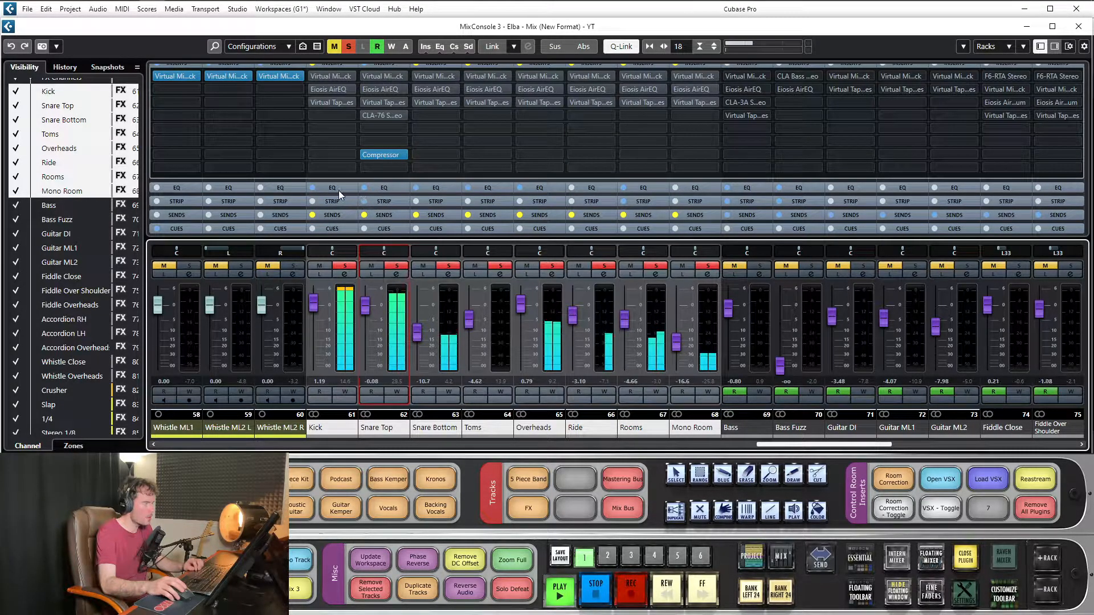
# Bypass EQ and strip on the linked drum channels, activate their third-party inserts and switch off Snare Top's Compressor insert
pyautogui.click(313, 188)
pyautogui.click(364, 201)
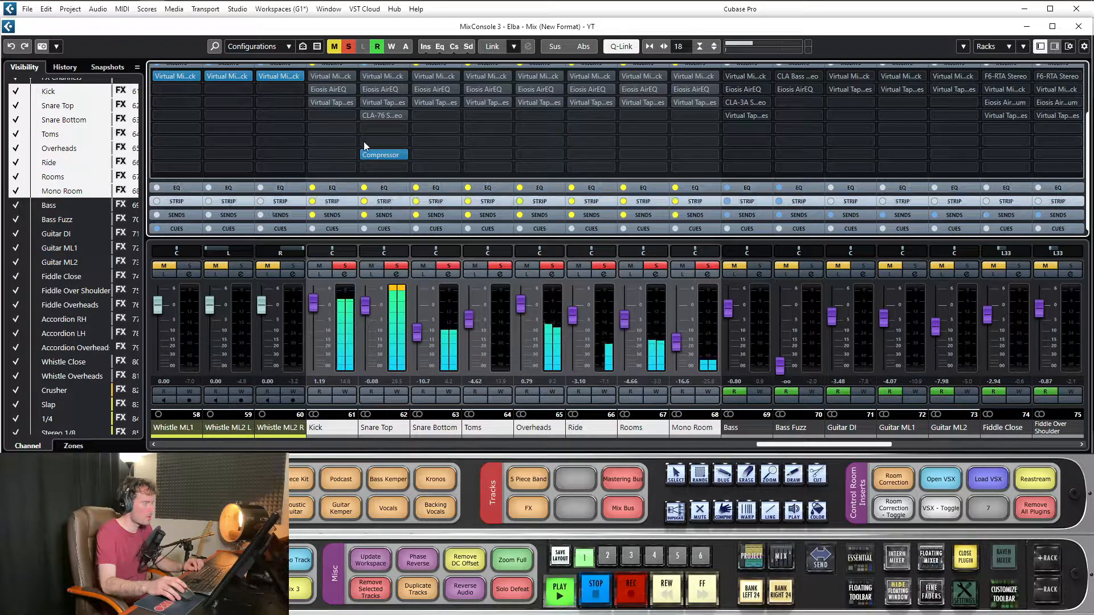
pyautogui.click(313, 66)
pyautogui.keyDown('ctrl'); pyautogui.click(360, 77); pyautogui.keyUp('ctrl')
pyautogui.keyDown('ctrl'); pyautogui.click(367, 89); pyautogui.keyUp('ctrl')
pyautogui.keyDown('ctrl'); pyautogui.click(363, 103); pyautogui.keyUp('ctrl')
pyautogui.keyDown('ctrl'); pyautogui.click(371, 115); pyautogui.keyUp('ctrl')
pyautogui.click(367, 155)
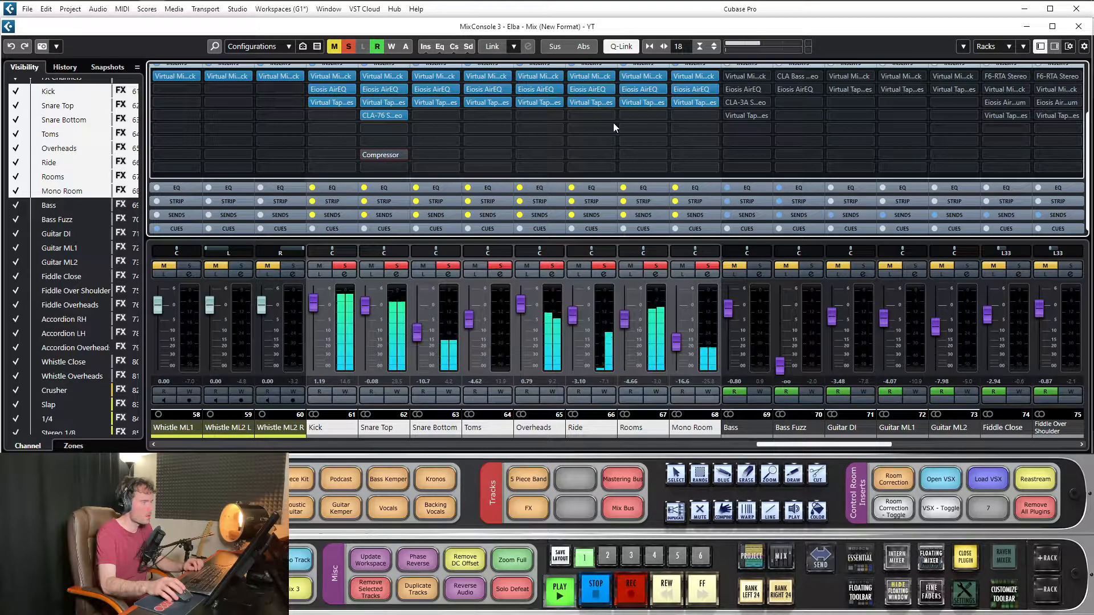
# Raise the linked drum faders until Kick reads 2.54, set Snare Top alone to 2.02, and stop playback
pyautogui.click(632, 50)
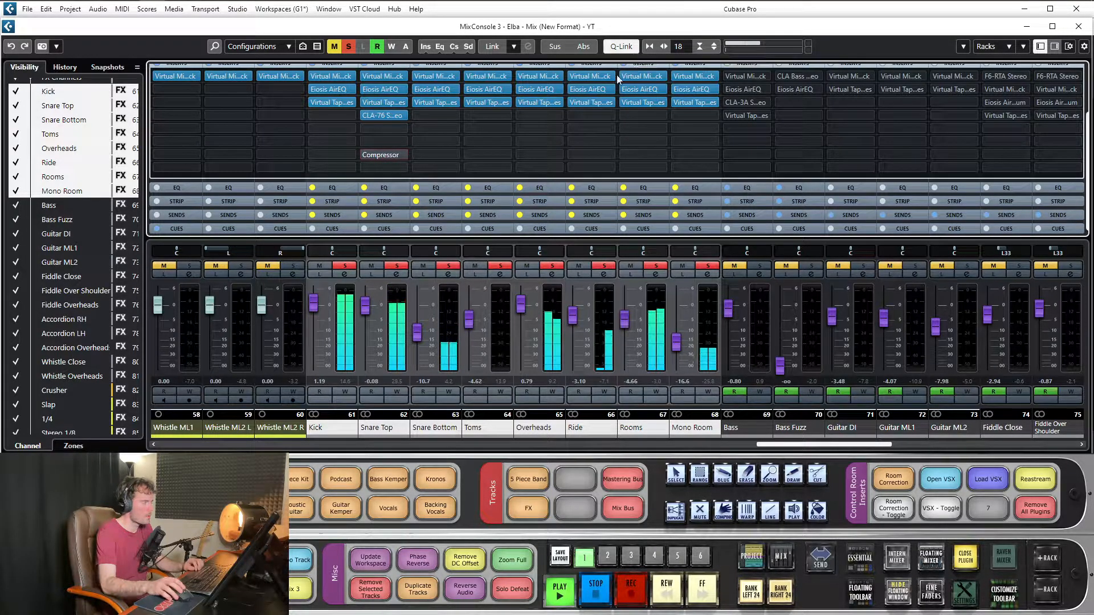
pyautogui.moveTo(361, 310); pyautogui.dragTo(365, 309)
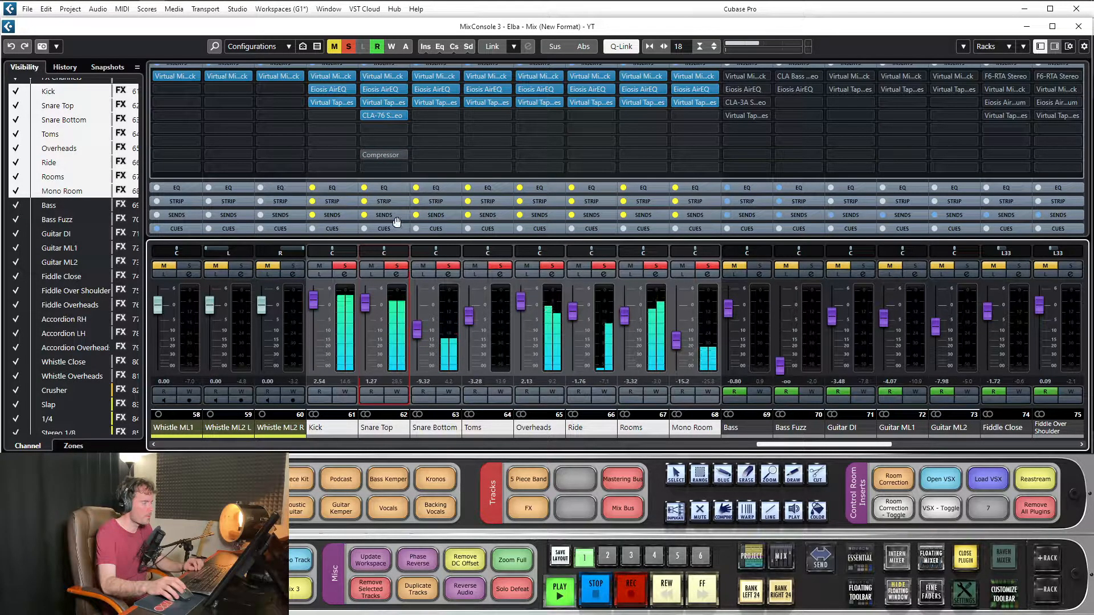
pyautogui.click(367, 306)
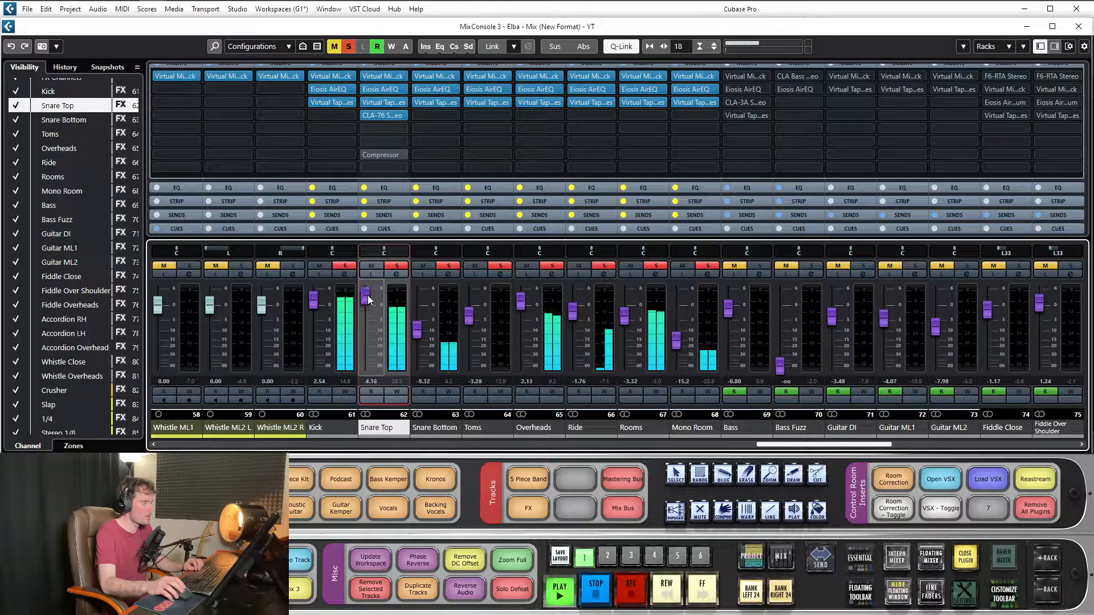
pyautogui.moveTo(366, 306); pyautogui.dragTo(369, 306)
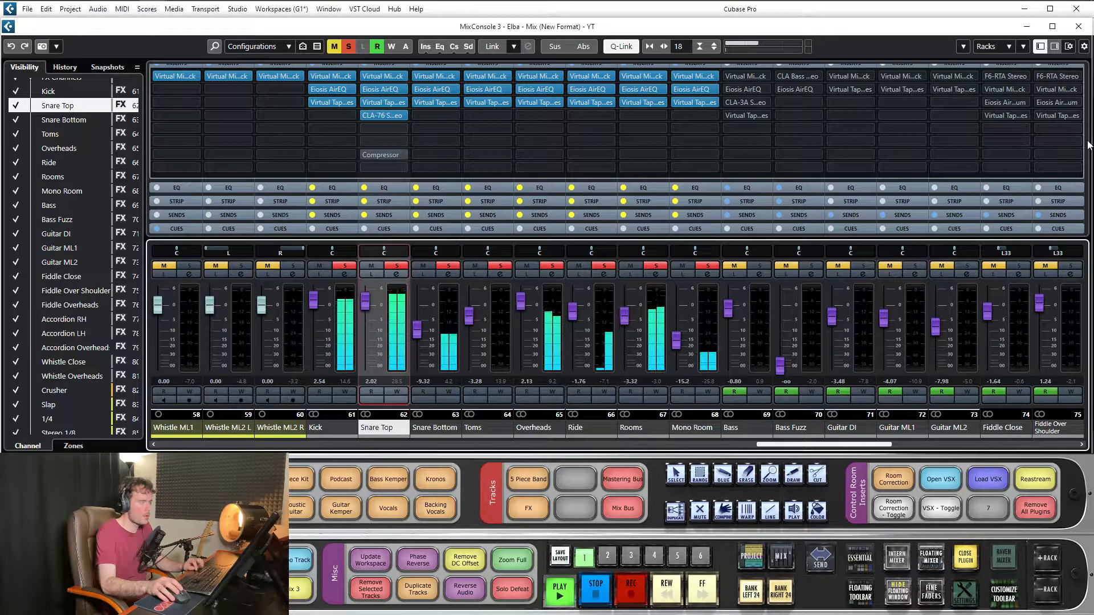
pyautogui.press('space')
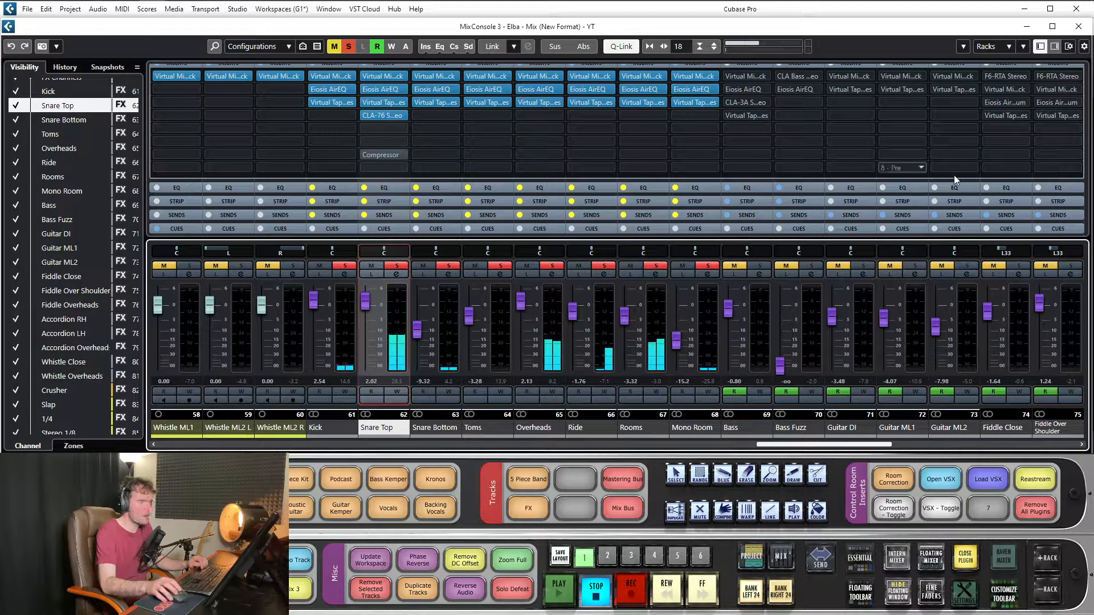
# Bypass the third-party inserts on all linked drum channels, re-enable their EQ and channel strips, and play the drums for comparison
pyautogui.moveTo(1088, 160); pyautogui.dragTo(1089, 158)
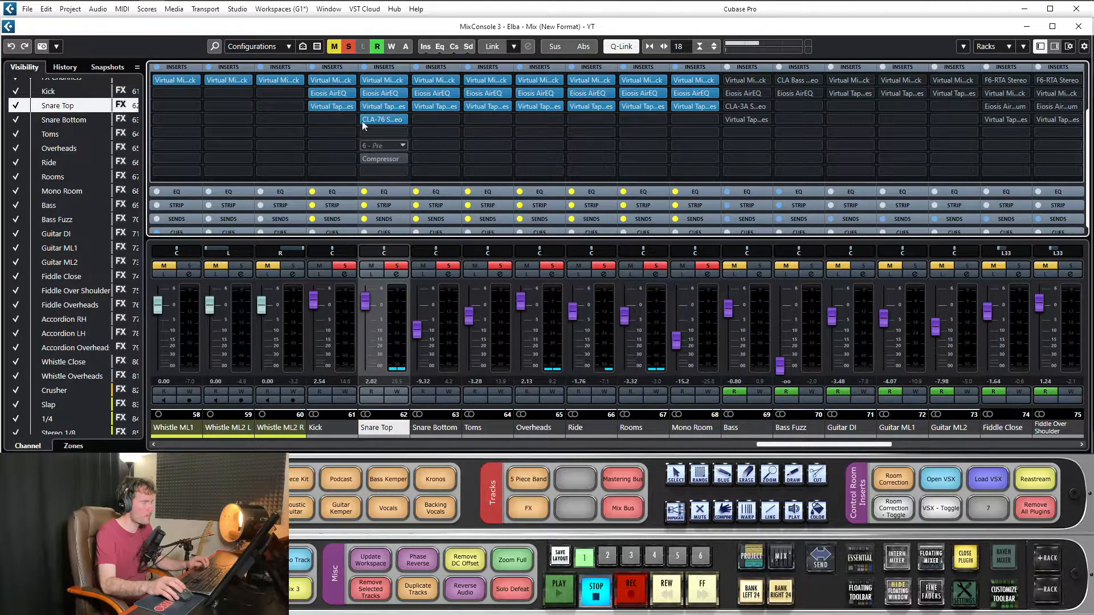
pyautogui.click(364, 192)
pyautogui.click(365, 206)
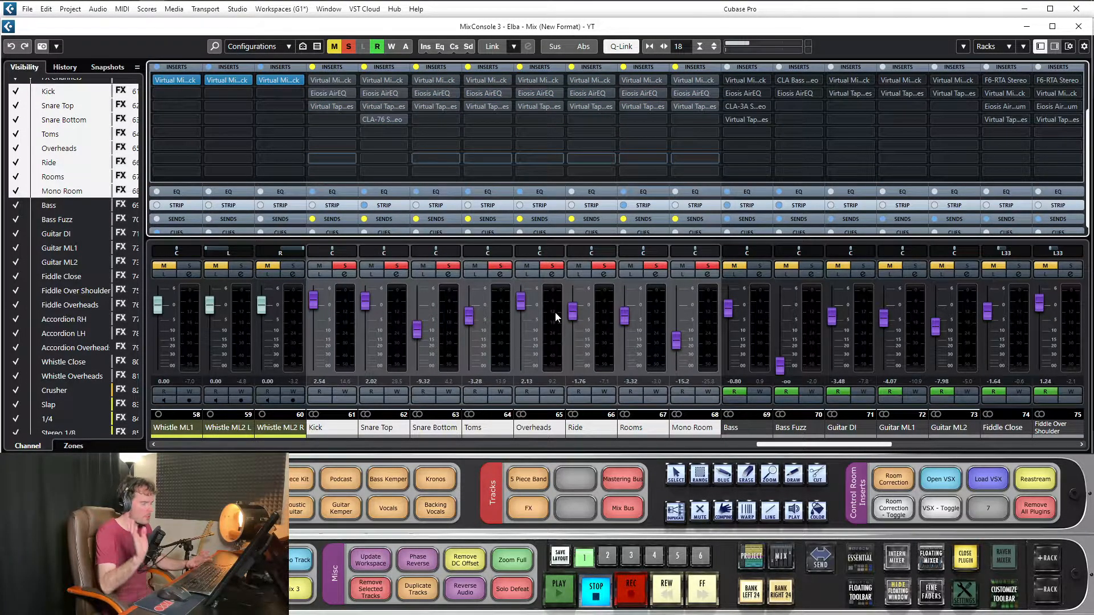
pyautogui.press('space')
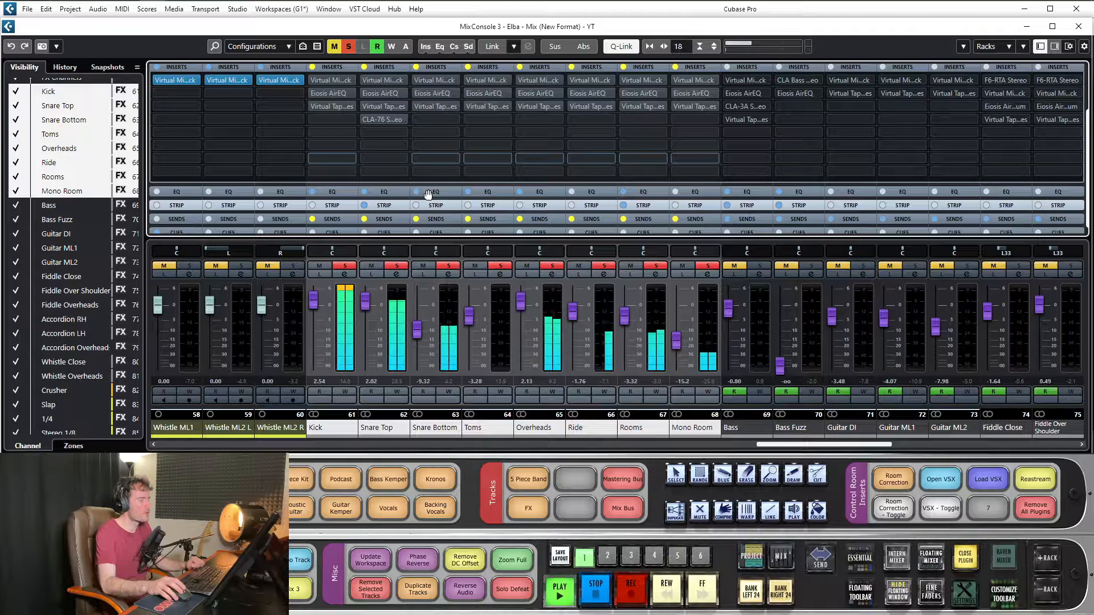
# Bypass EQ and strips on the linked drum channels, switch their third-party inserts back on, and restart playback
pyautogui.click(364, 205)
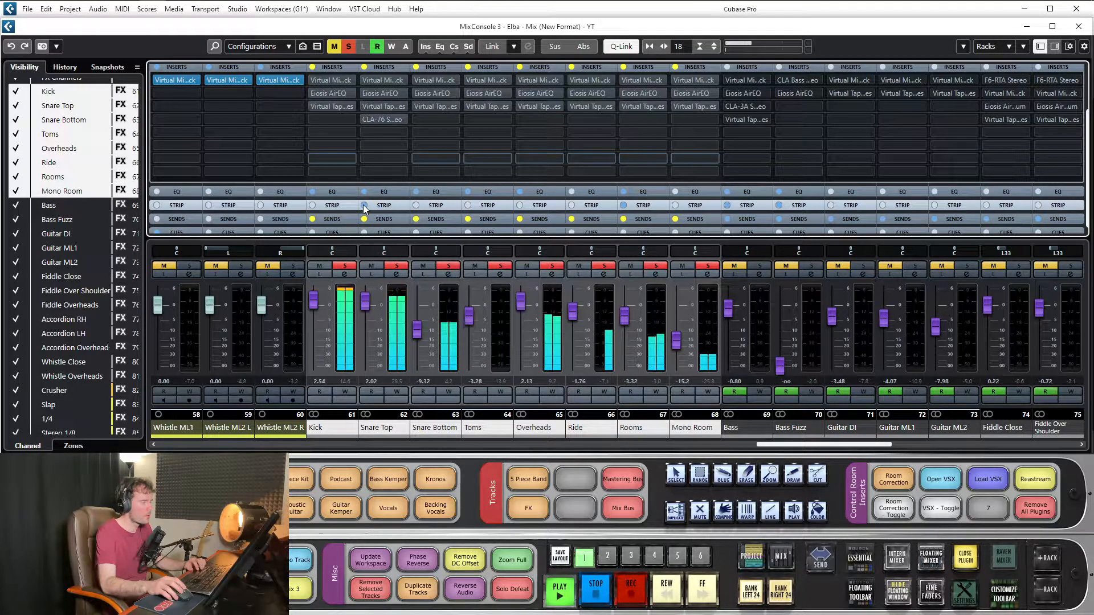
pyautogui.press('space')
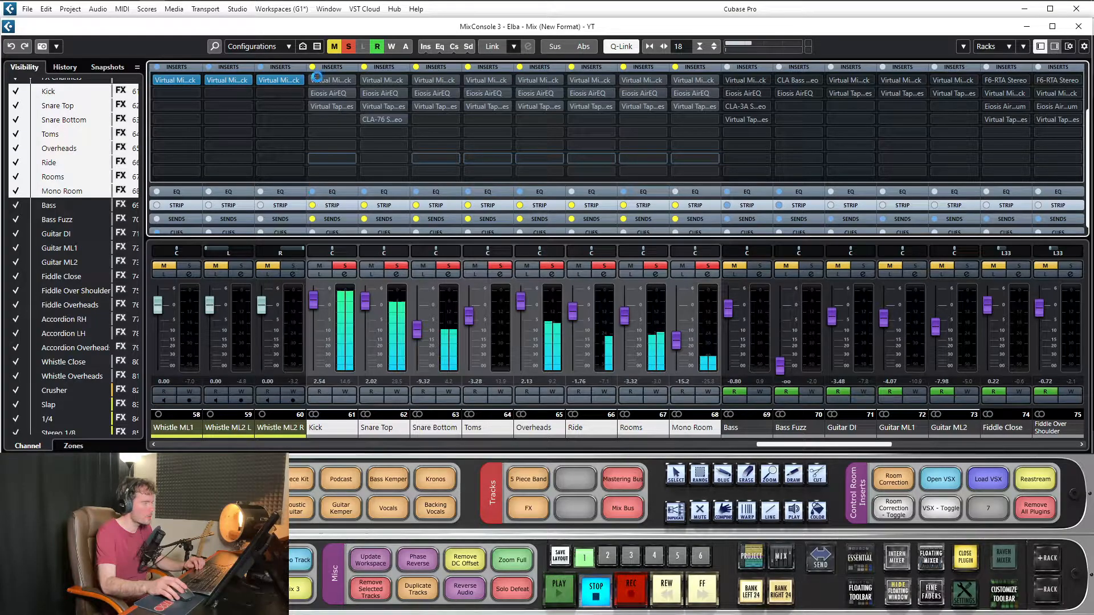
pyautogui.click(313, 66)
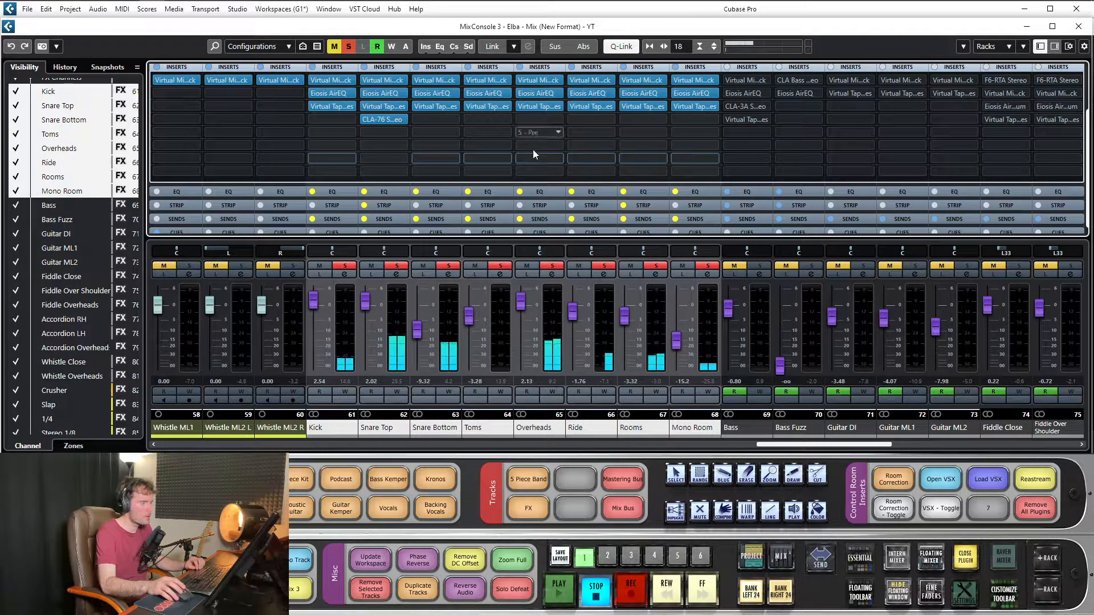
pyautogui.press('space')
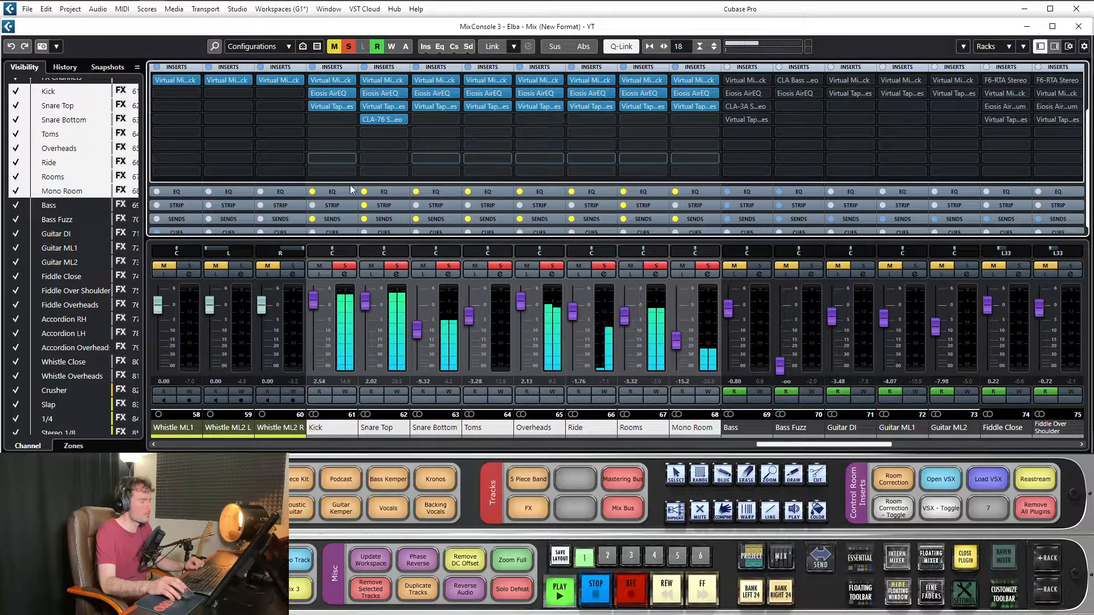
# During playback, bypass the linked drum channels' third-party inserts and re-enable their EQ and channel strips
pyautogui.click(313, 67)
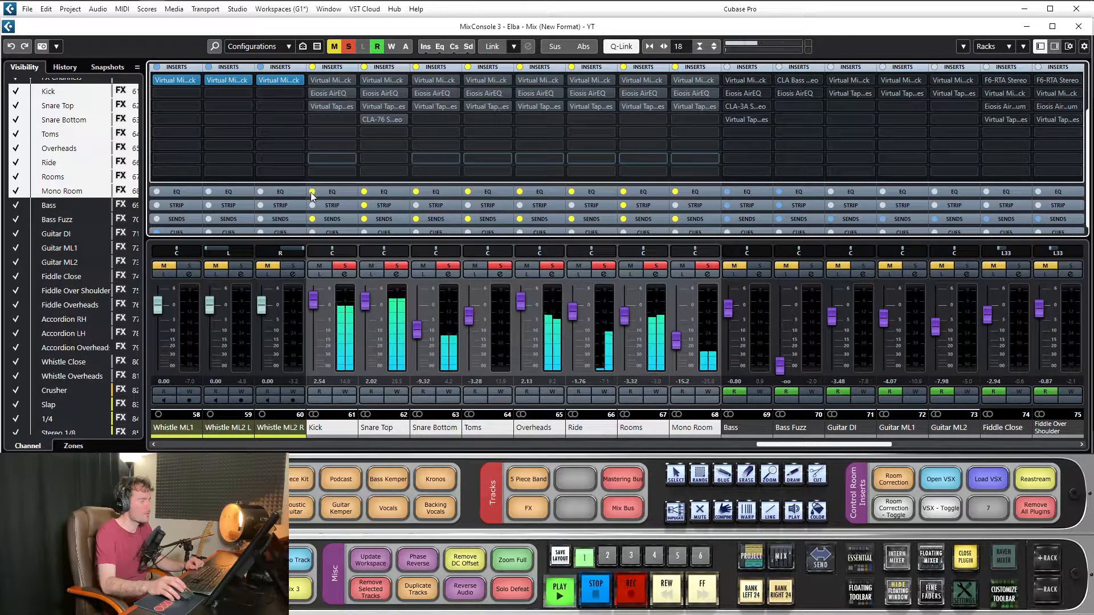
pyautogui.click(312, 192)
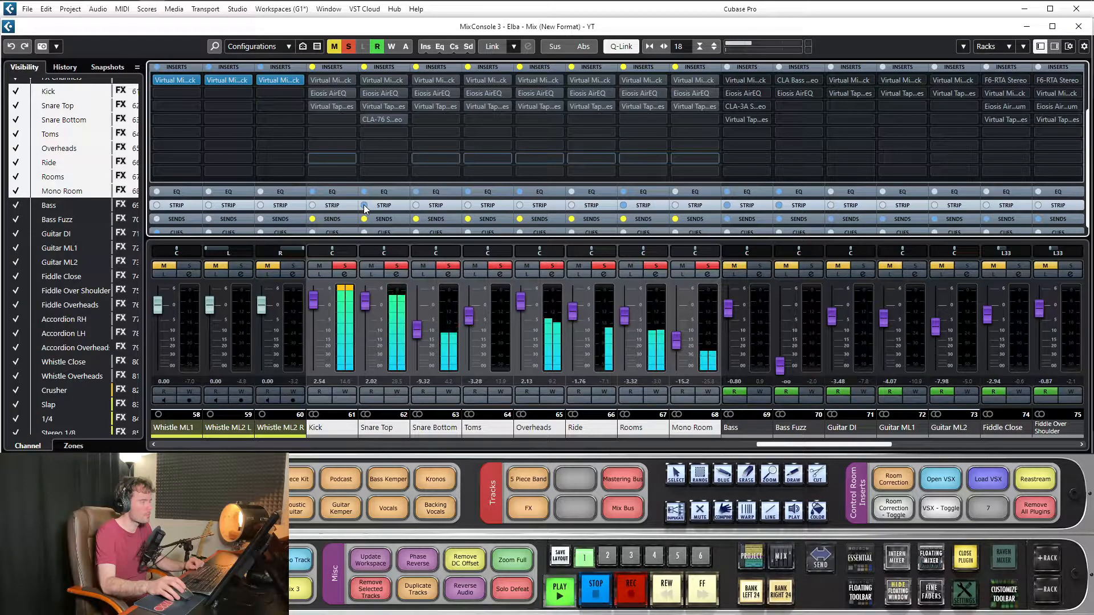
pyautogui.click(364, 205)
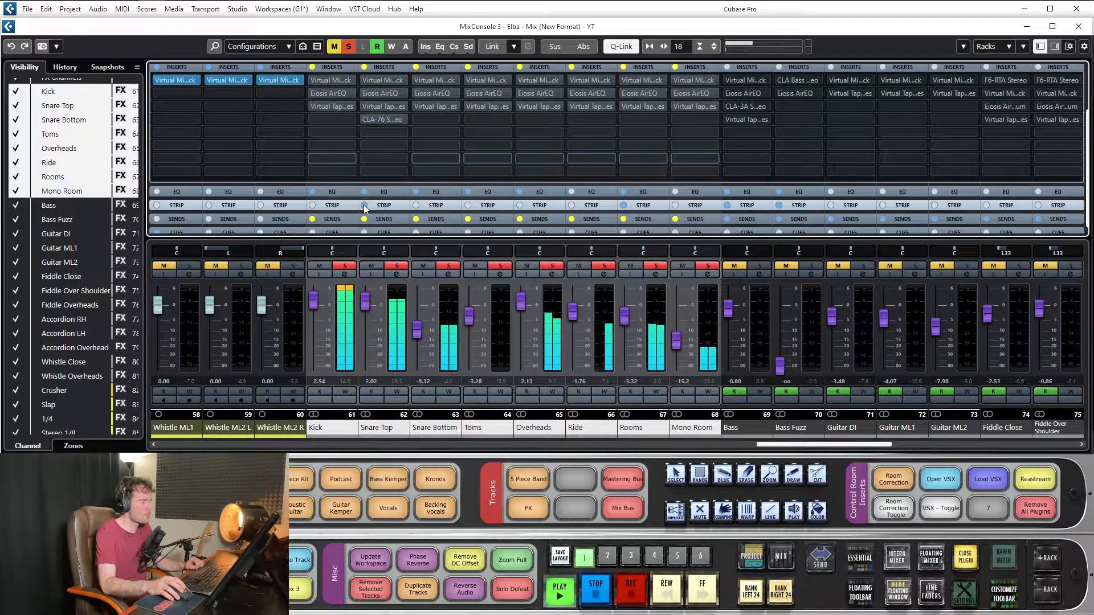
# Switch the linked drums from EQ and strips back to the third-party inserts for another listen, and stop playback
pyautogui.click(313, 193)
pyautogui.click(313, 68)
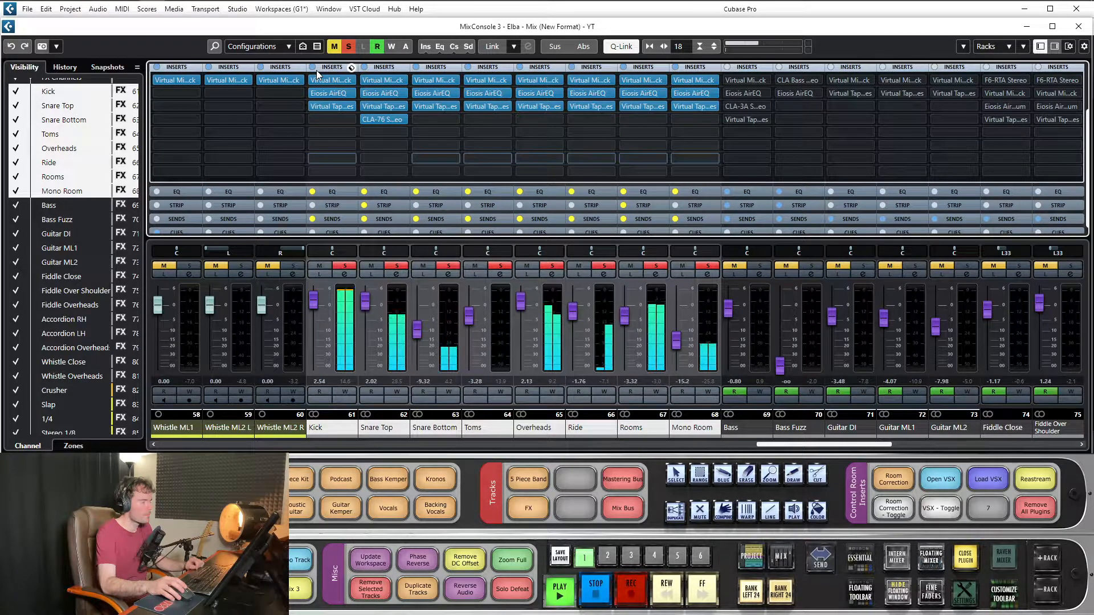
pyautogui.press('space')
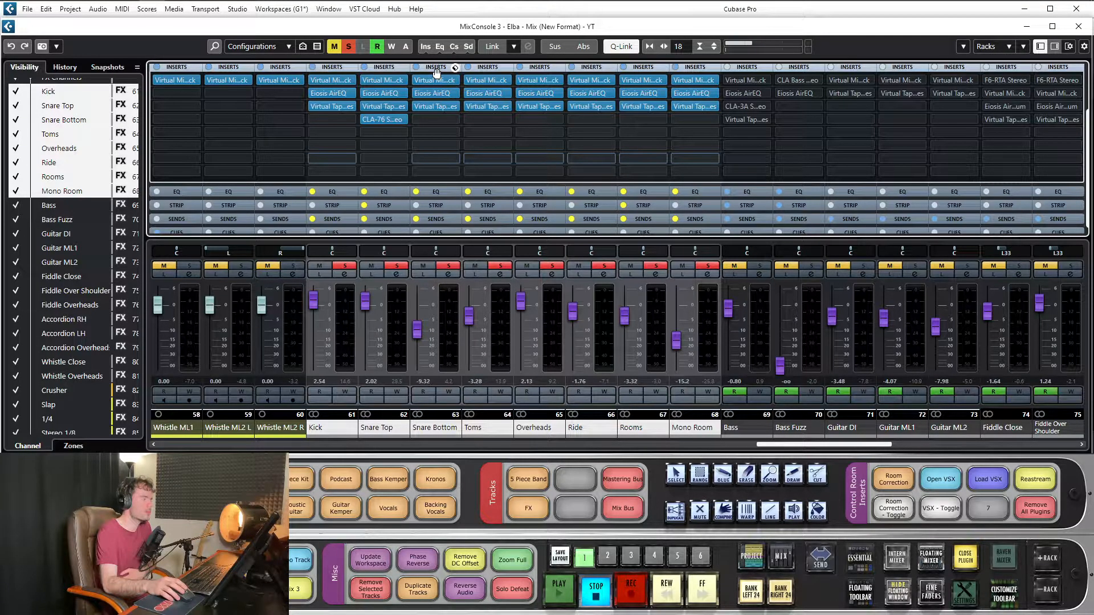
# Collapse the inserts rack, bypass the linked drums' inserts, re-enable their EQ and strips, and play a short passage
pyautogui.click(488, 68)
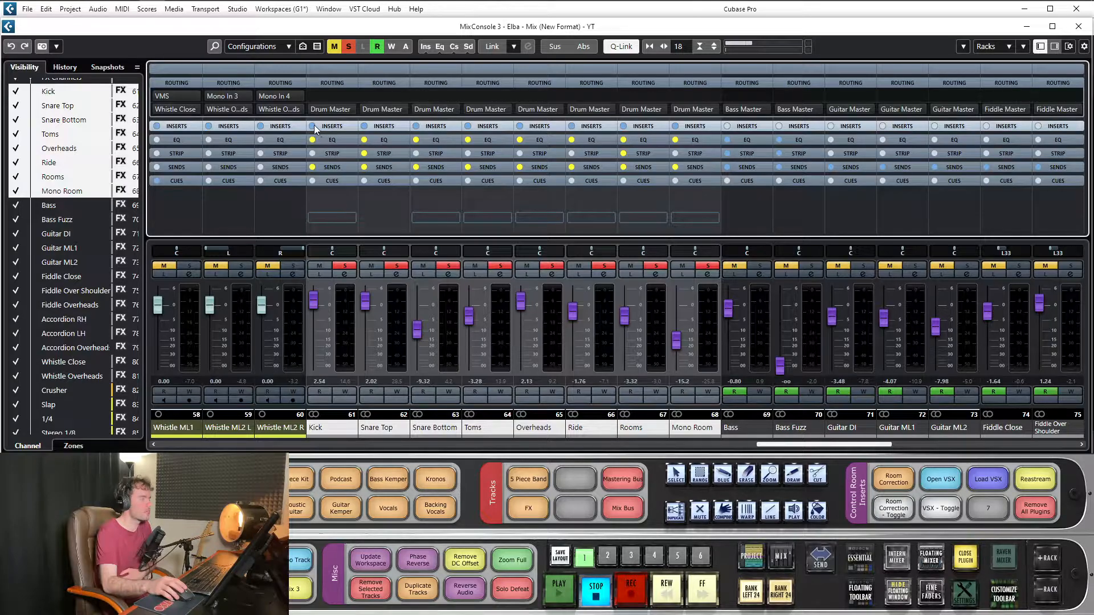
pyautogui.click(315, 140)
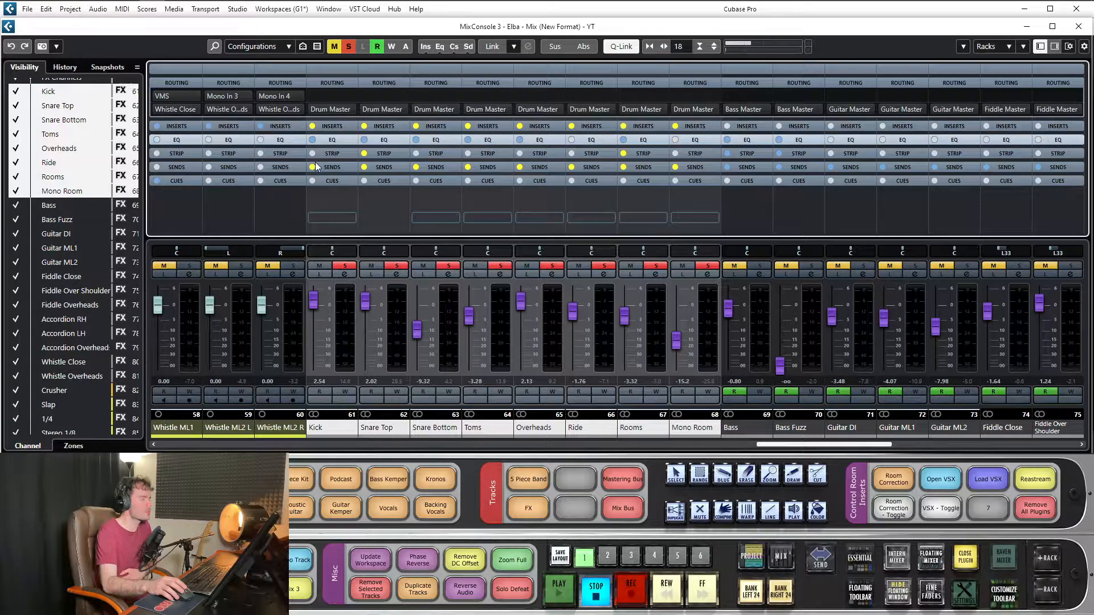
pyautogui.click(365, 154)
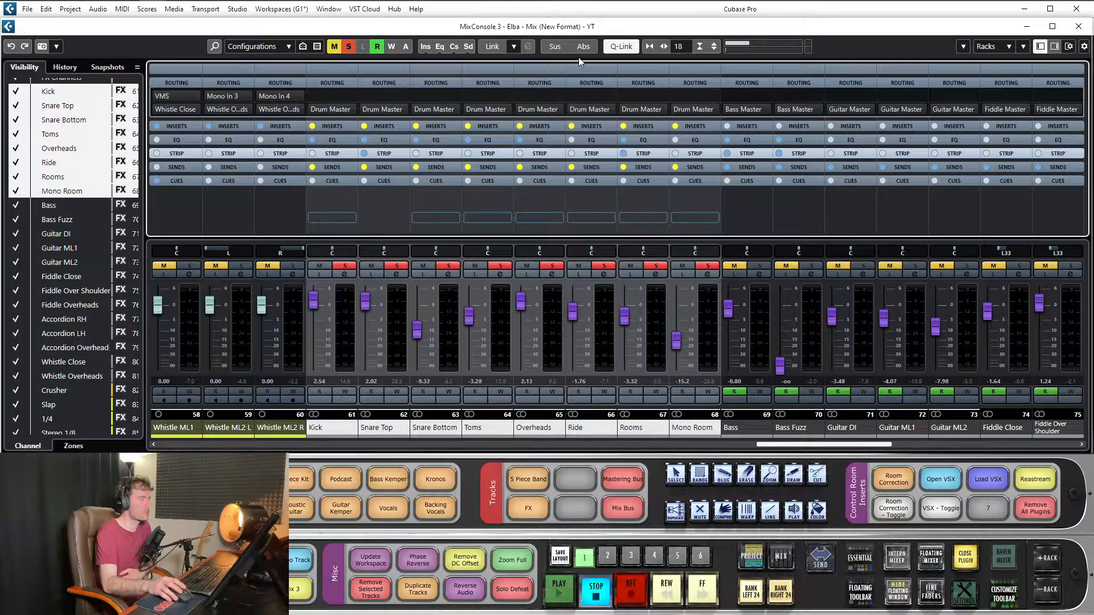
pyautogui.press('space')
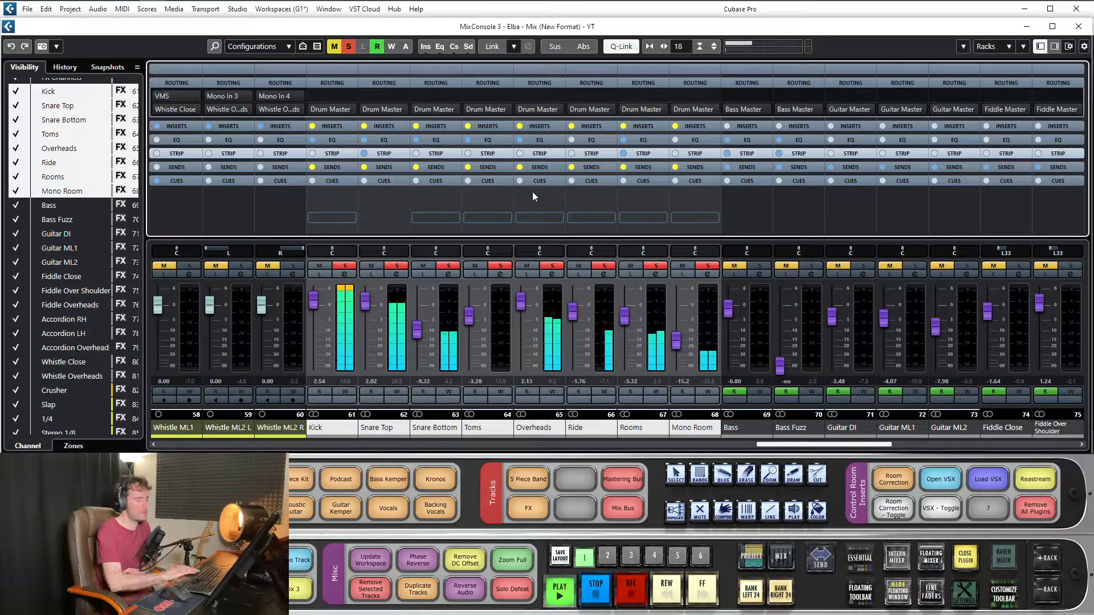
pyautogui.press('space')
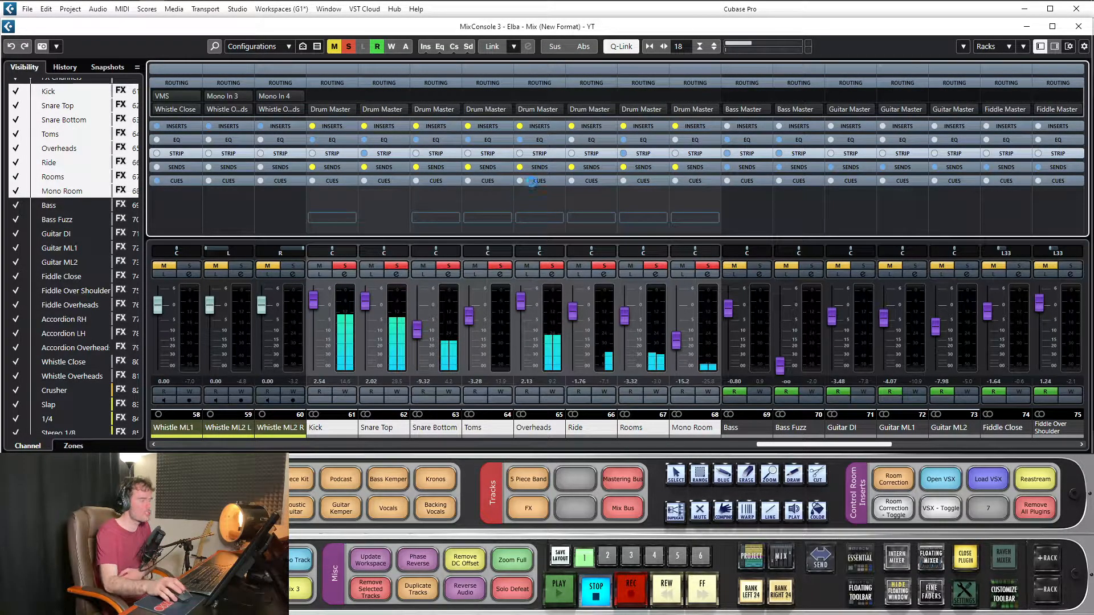
# Examine the EQ curves and band settings across the drum channels, and collapse the EQ rack
pyautogui.click(536, 140)
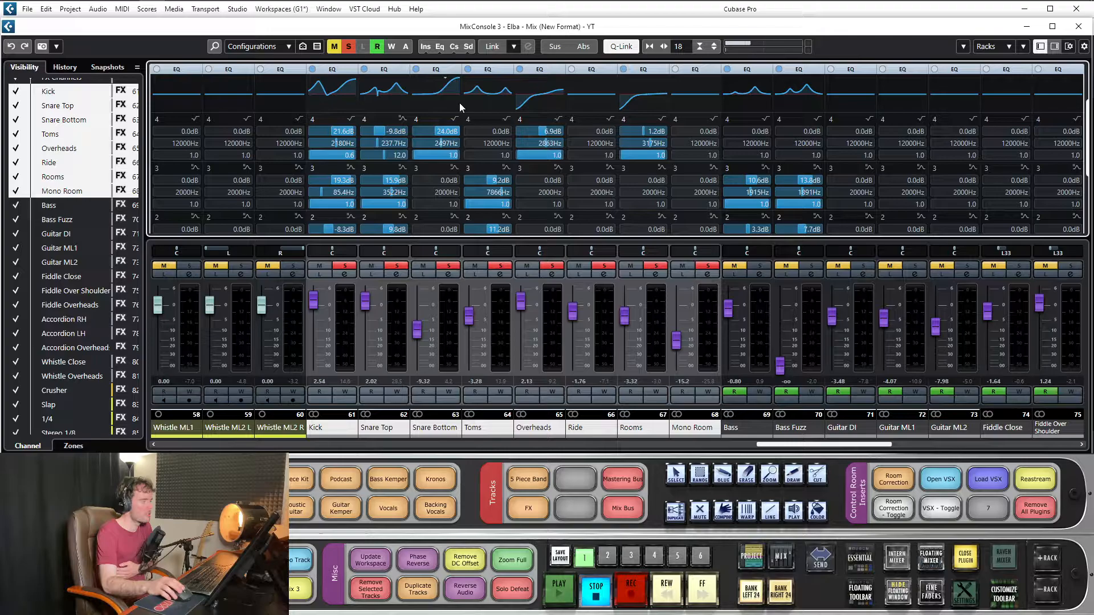
pyautogui.click(447, 86)
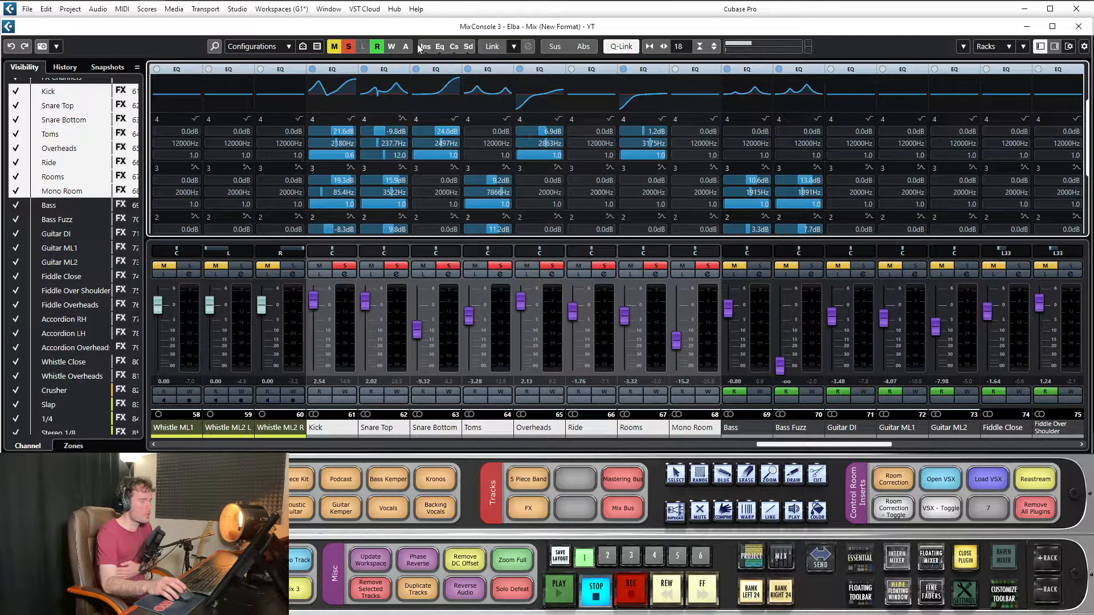
pyautogui.click(438, 71)
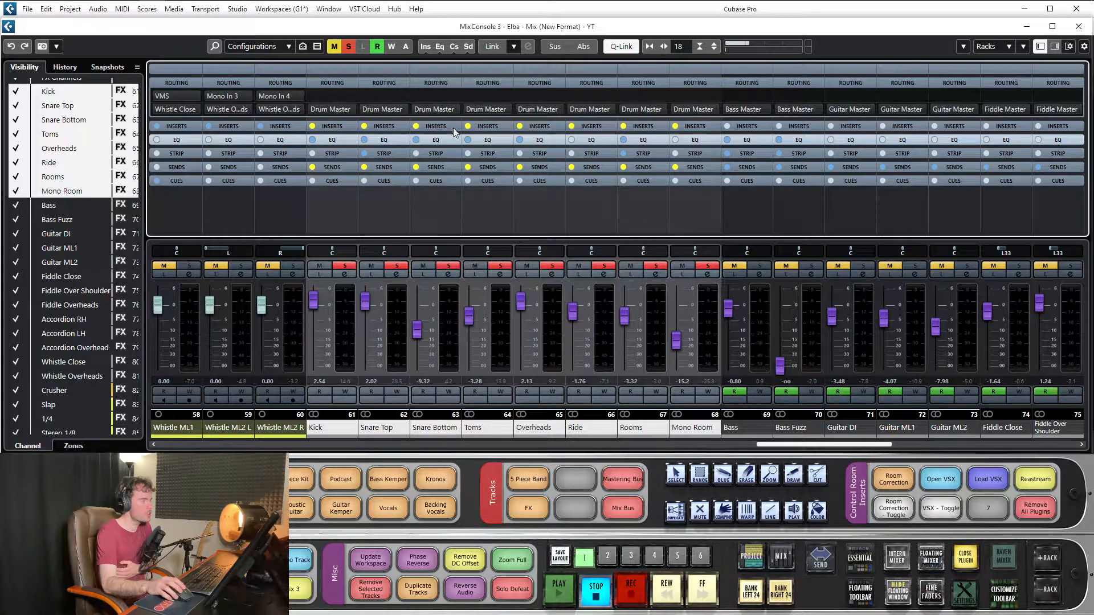
# Expand the inserts rack, look over the Virtual Mix Rack modules on Snare Bottom, and close the plug-in window
pyautogui.click(437, 126)
pyautogui.click(436, 83)
pyautogui.moveTo(569, 106); pyautogui.dragTo(570, 103)
pyautogui.moveTo(575, 211)
pyautogui.mouseDown()
pyautogui.moveTo(577, 228)
pyautogui.moveTo(576, 212)
pyautogui.mouseUp()
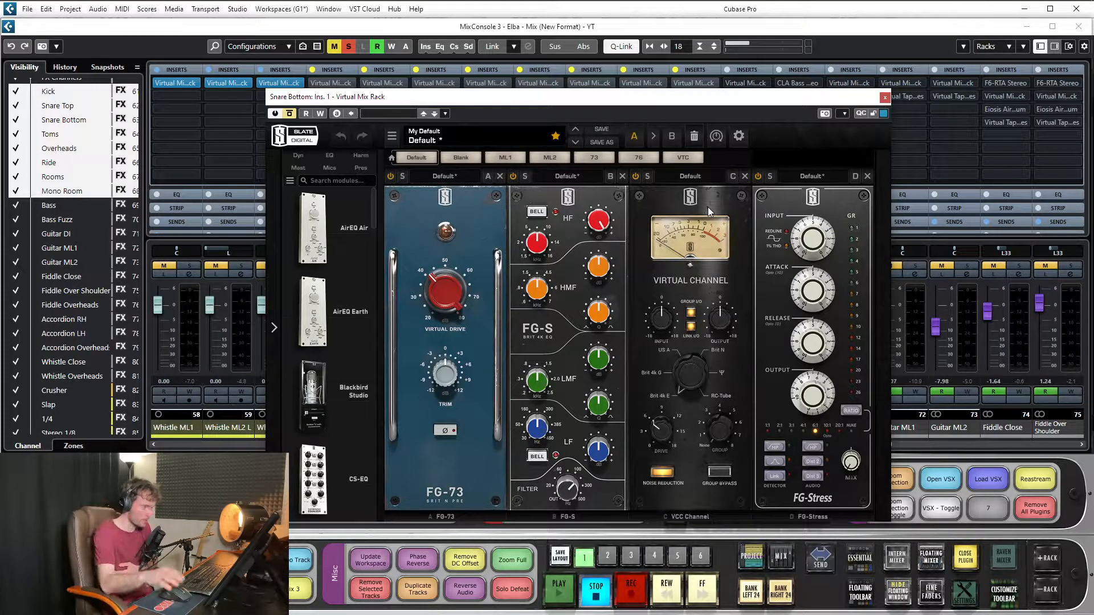
pyautogui.click(885, 98)
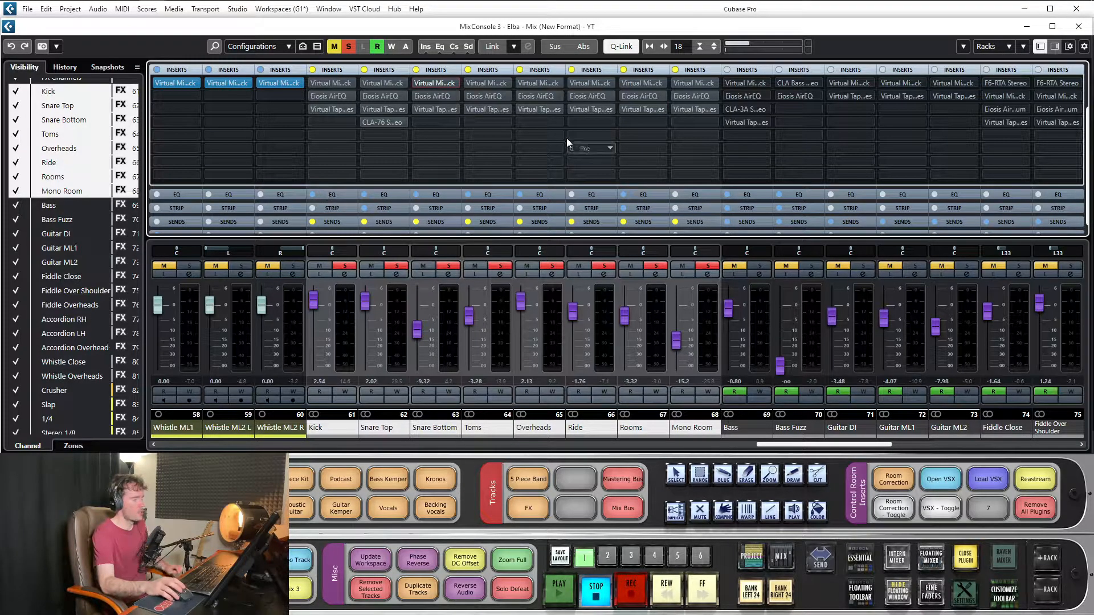
# Clear all solos and mutes, turn off Q-Link, and play the full mix while looking across the instrument channels
pyautogui.click(350, 49)
pyautogui.press('space')
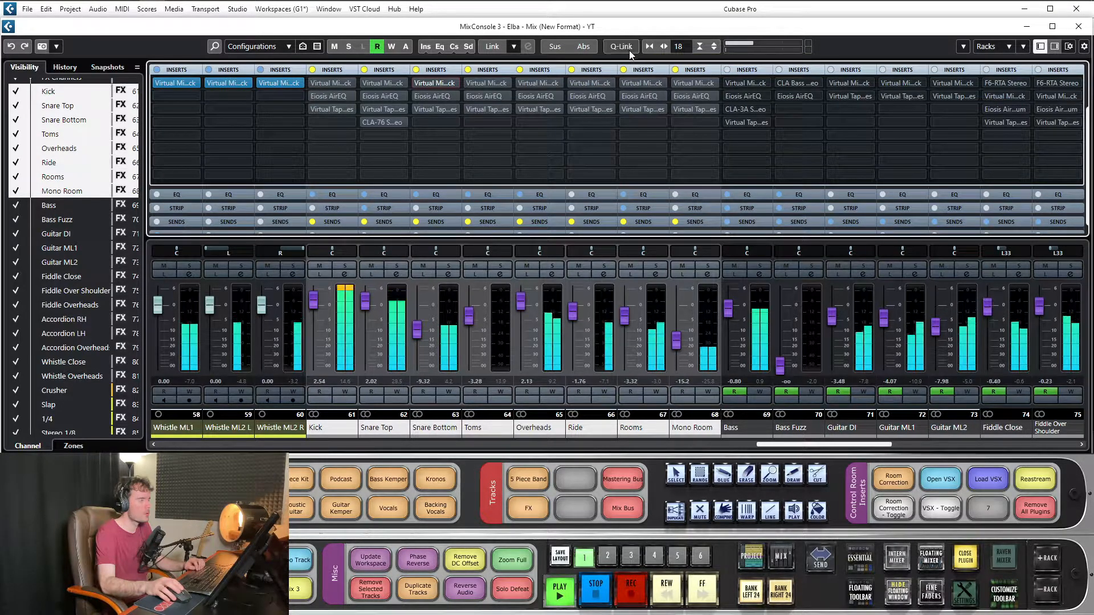
pyautogui.moveTo(817, 444); pyautogui.dragTo(885, 443)
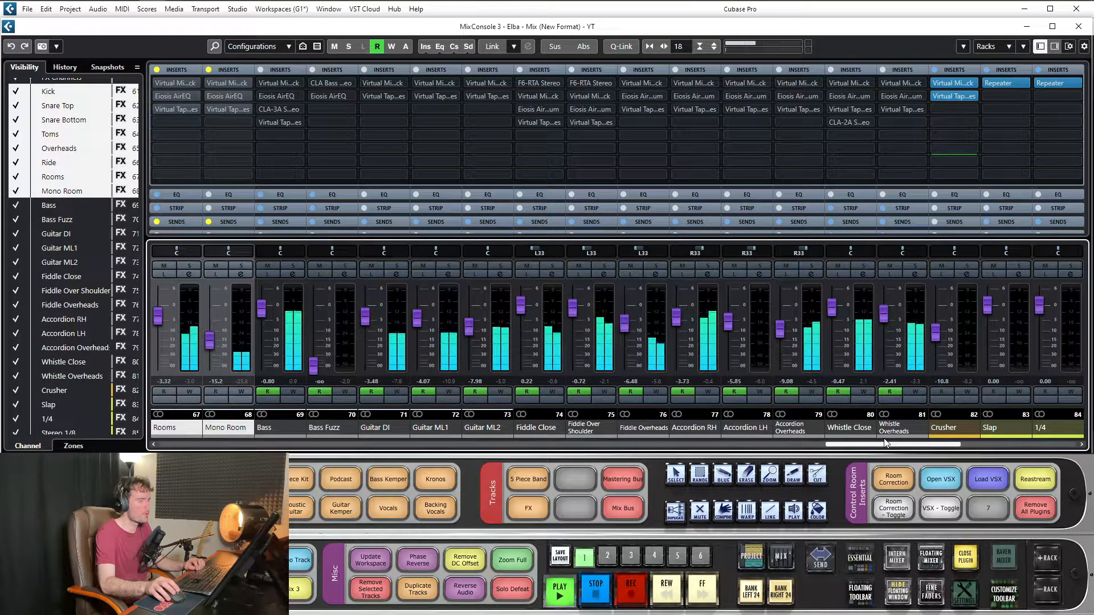
pyautogui.moveTo(883, 438); pyautogui.dragTo(833, 437)
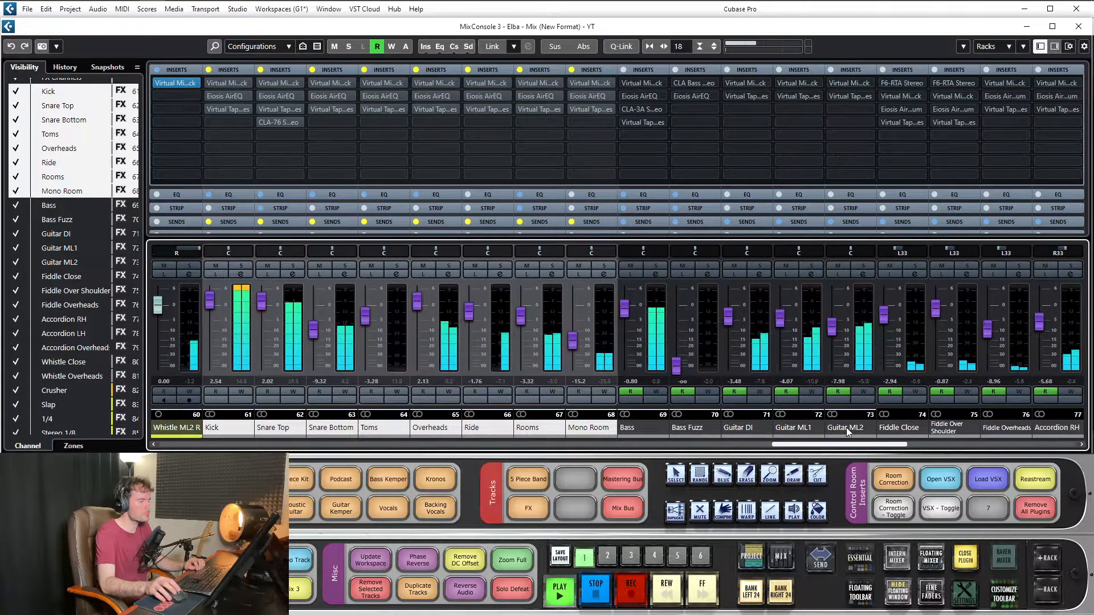
pyautogui.hscroll(3, 840, 428)
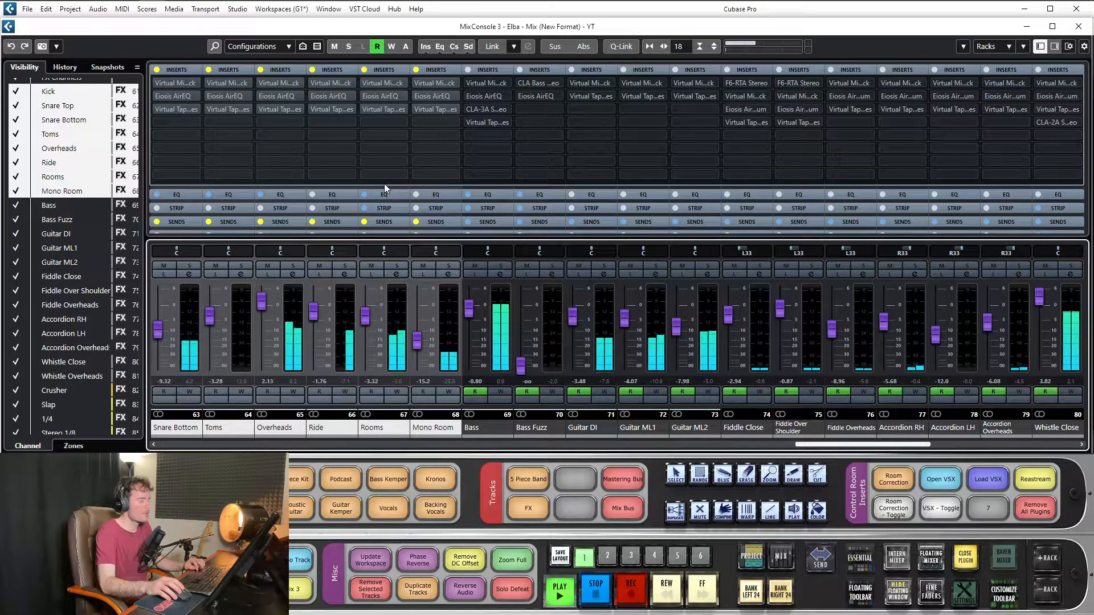
pyautogui.press('space')
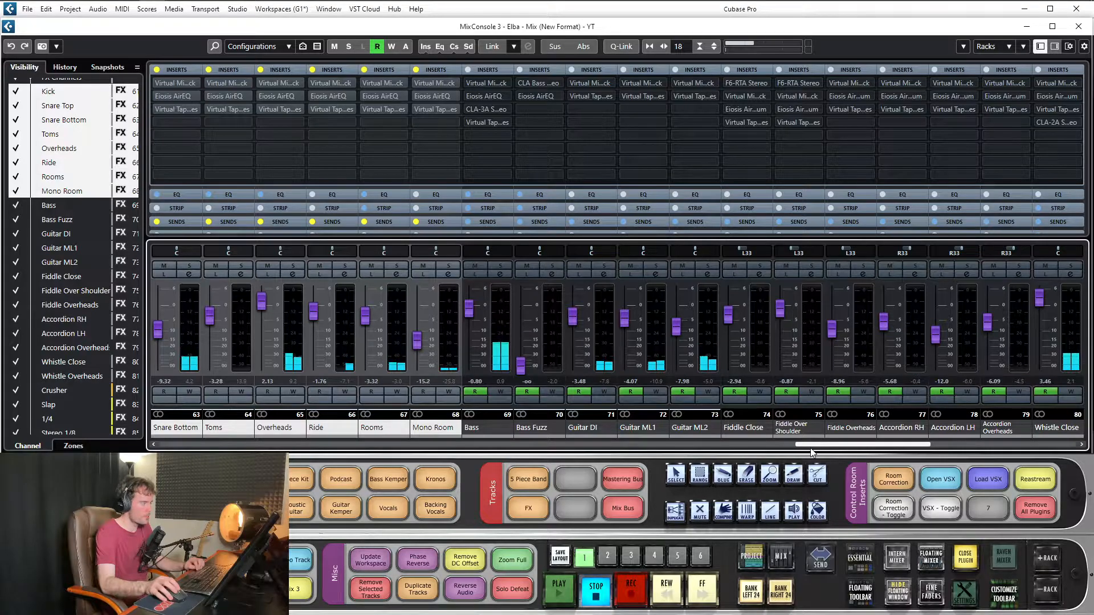
# Select the channels from Kick through Bass Fuzz, start playback, and solo the bass channels together with all the drum channels
pyautogui.hscroll(-4, 813, 452)
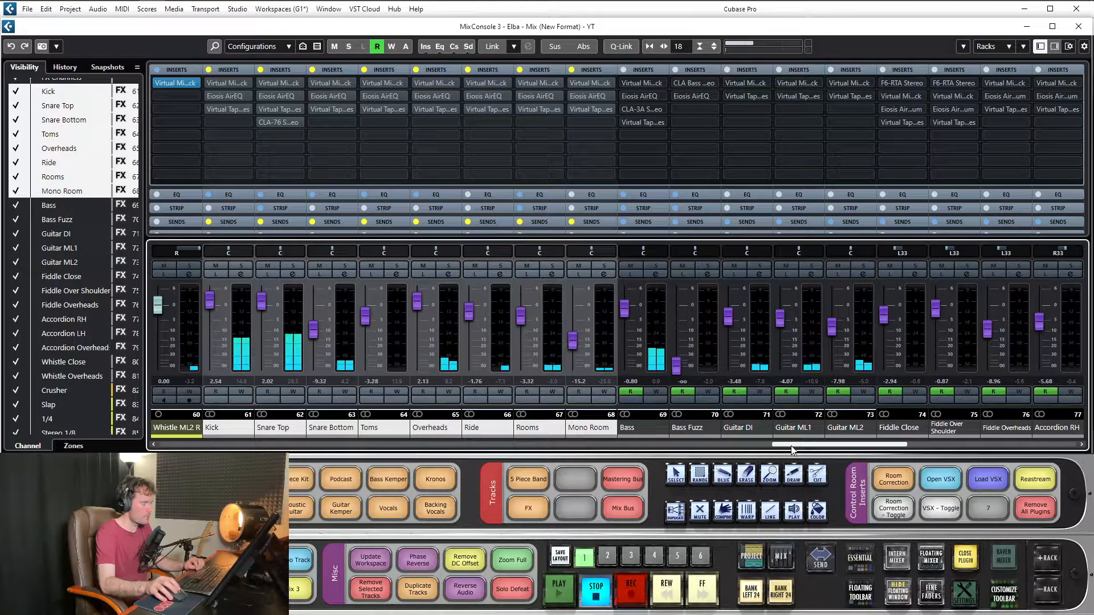
pyautogui.click(295, 306)
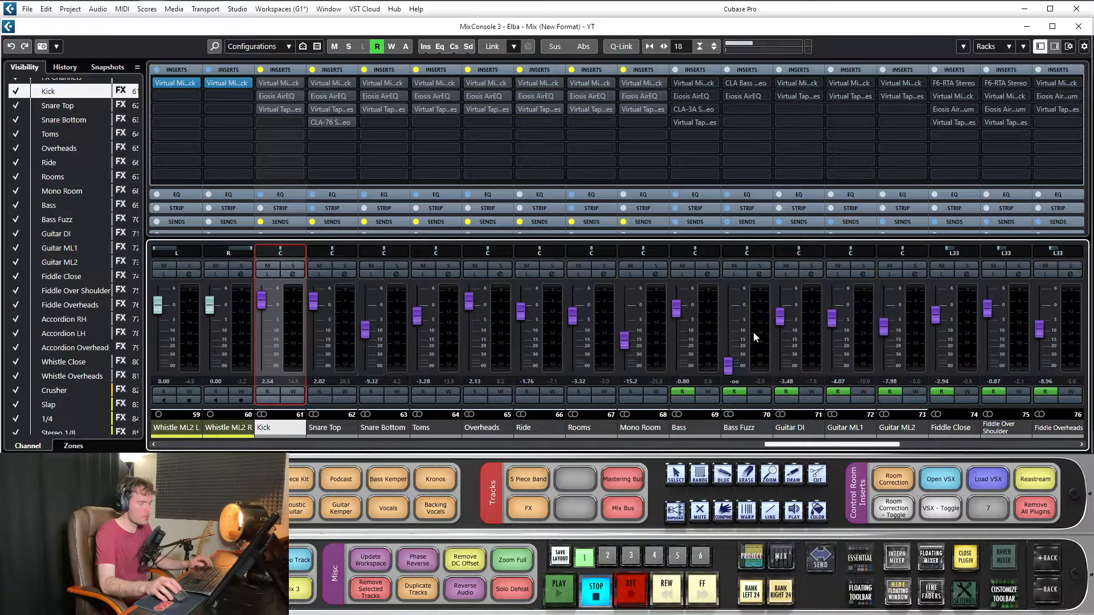
pyautogui.click(761, 334)
pyautogui.press('s')
pyautogui.press('space')
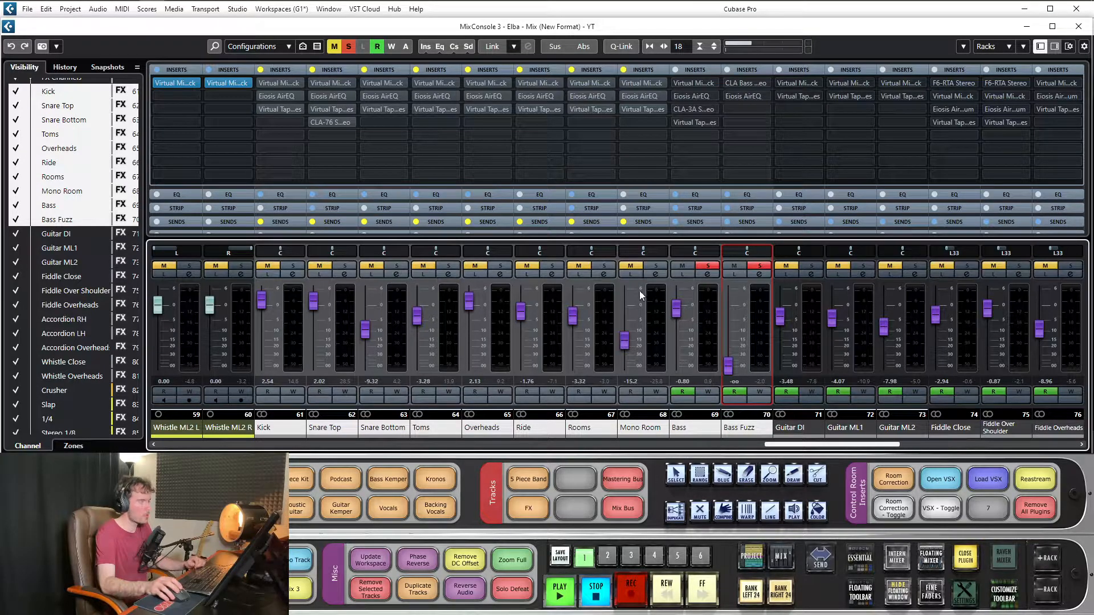
pyautogui.click(656, 265)
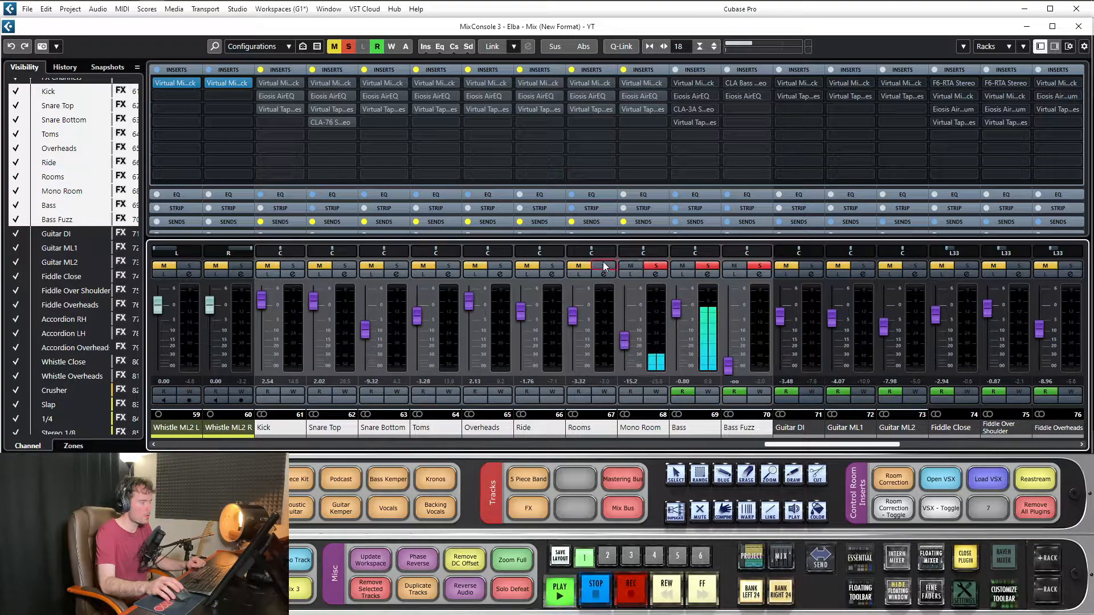
pyautogui.moveTo(511, 268); pyautogui.dragTo(303, 264)
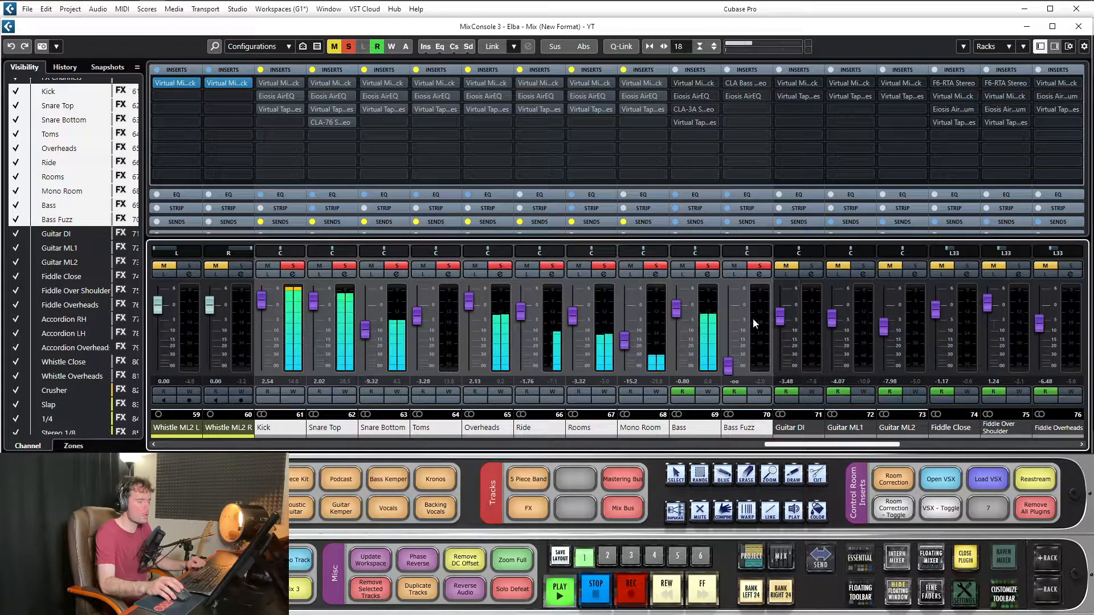
# Raise the Bass fader to 0.72 and show the channel strip rack
pyautogui.moveTo(682, 309); pyautogui.dragTo(685, 307)
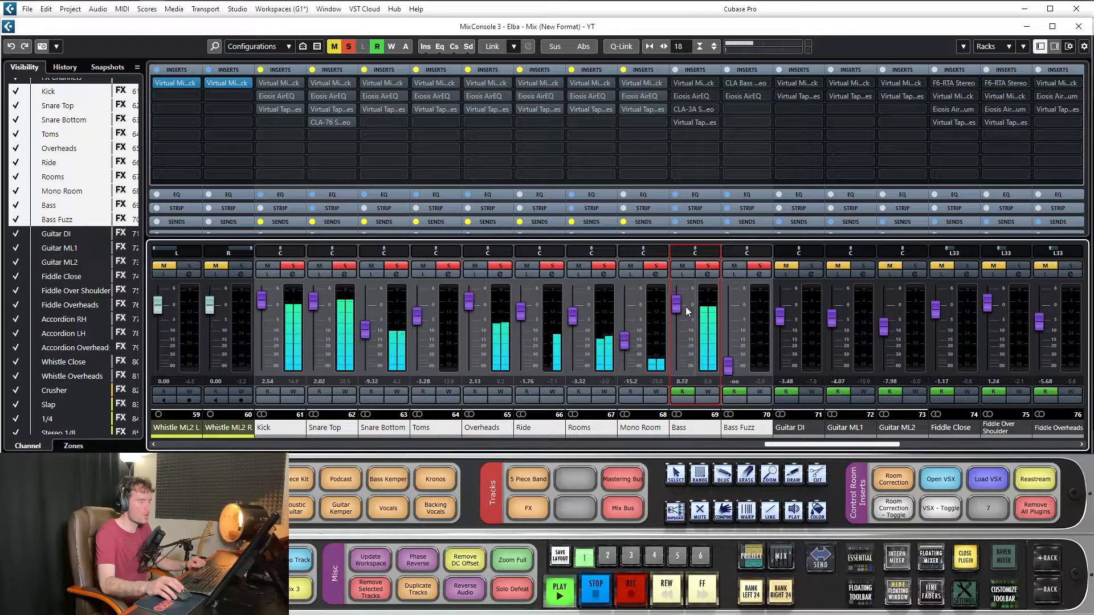
pyautogui.scroll(-2, 698, 77)
pyautogui.scroll(-4, 696, 69)
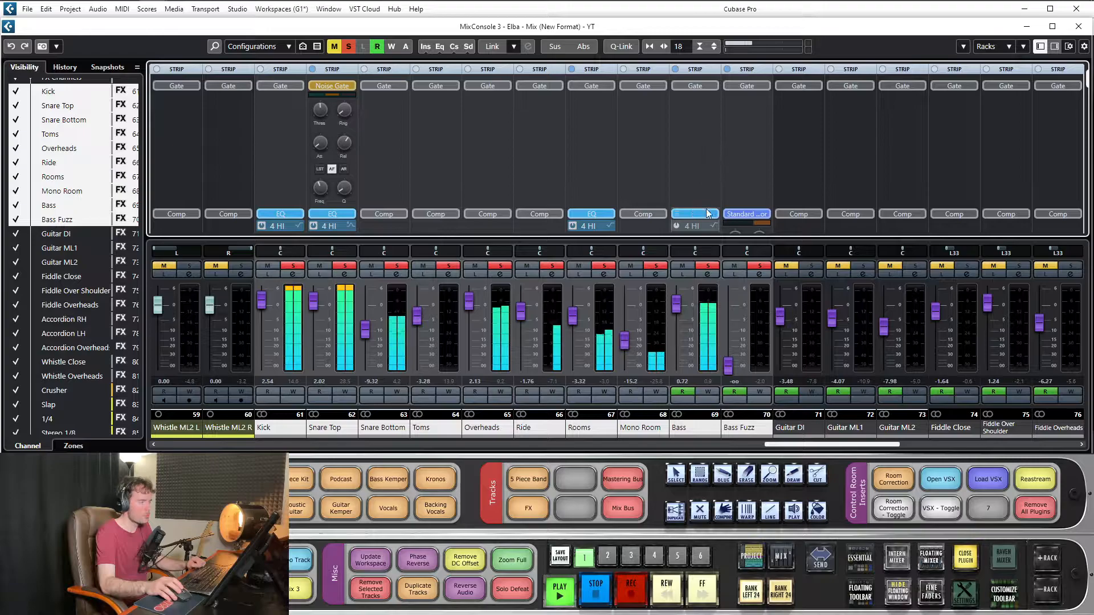
# Examine the Bass channel's EQ, compressor and inserts in its channel settings, close the window, and stop playback
pyautogui.click(764, 317)
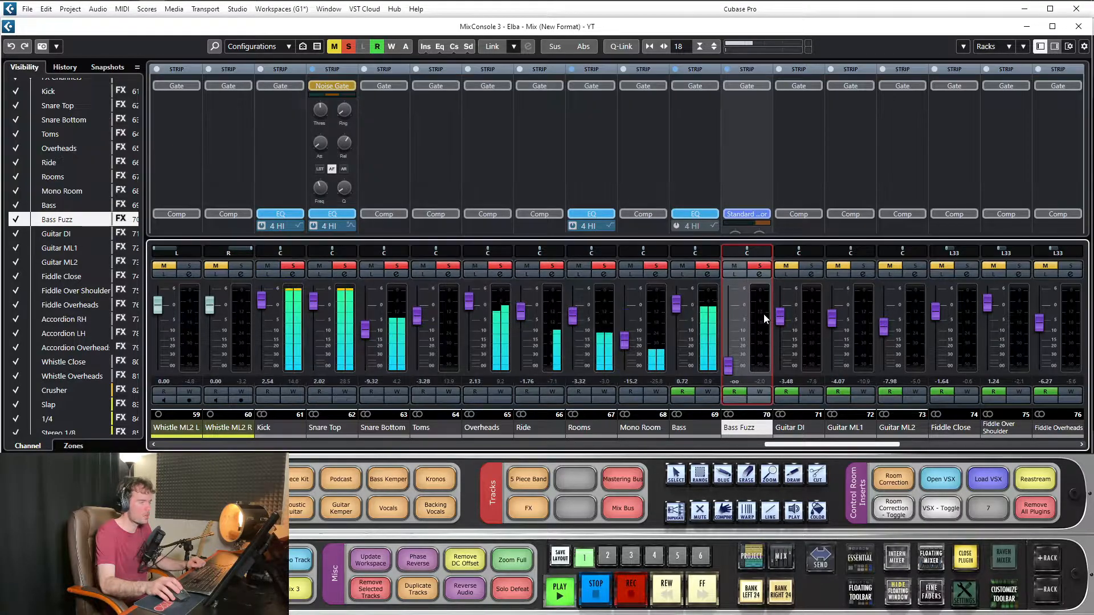
pyautogui.click(711, 274)
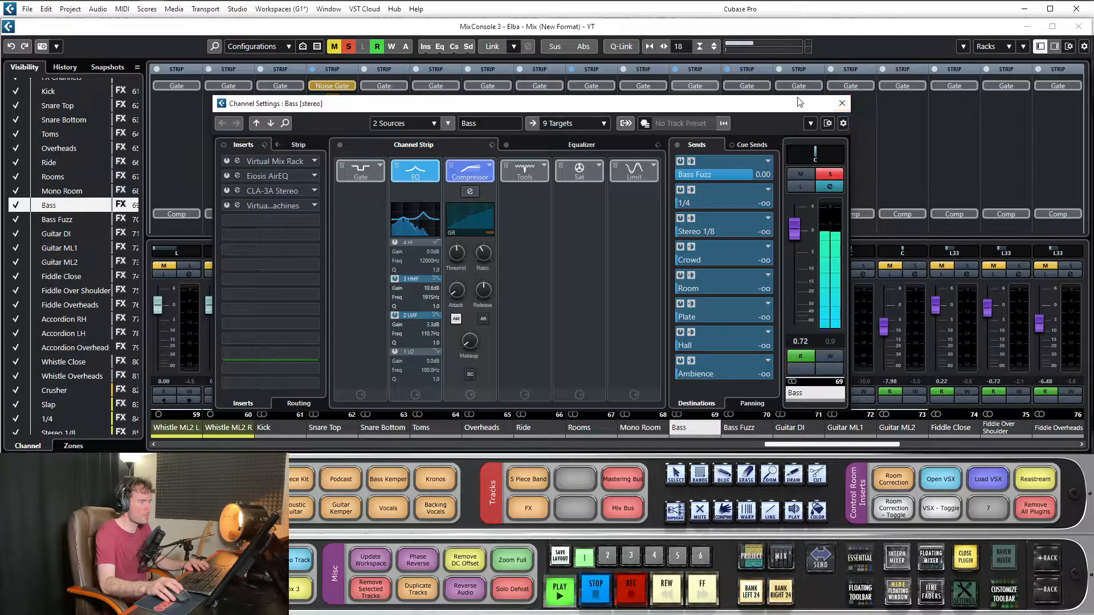
pyautogui.click(843, 103)
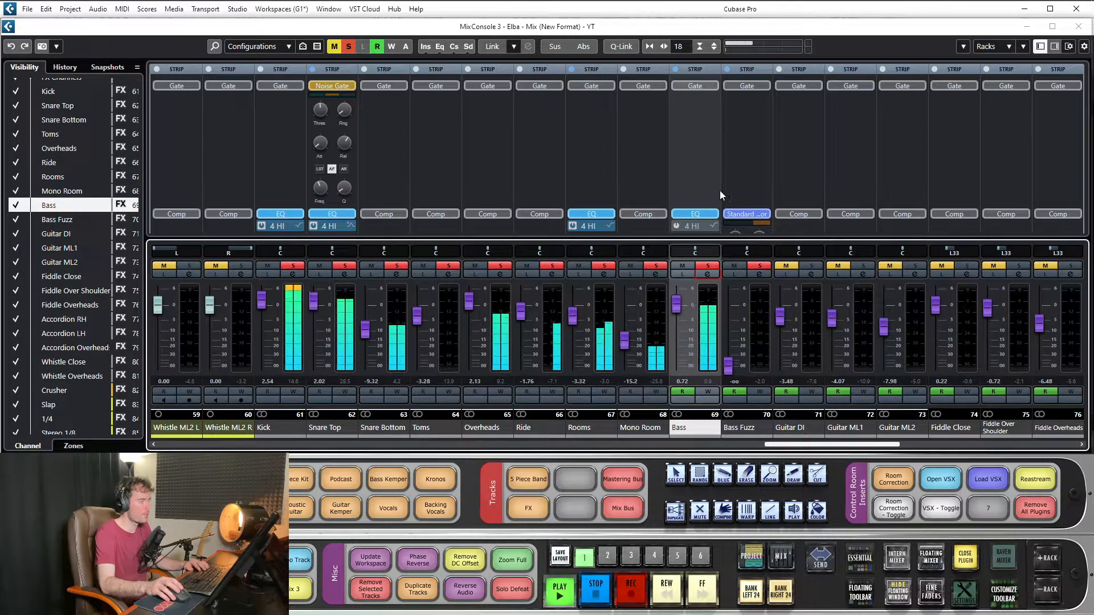
pyautogui.press('space')
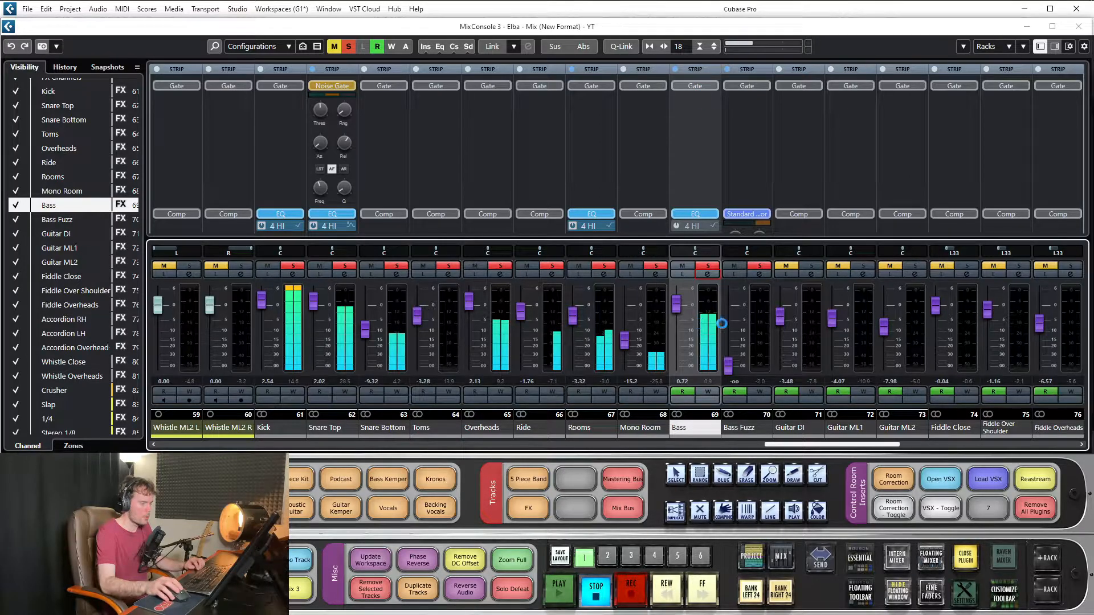
# Activate the Bass channel's insert plug-ins, then bypass its inserts and re-enable its channel strip and EQ for playback
pyautogui.click(695, 69)
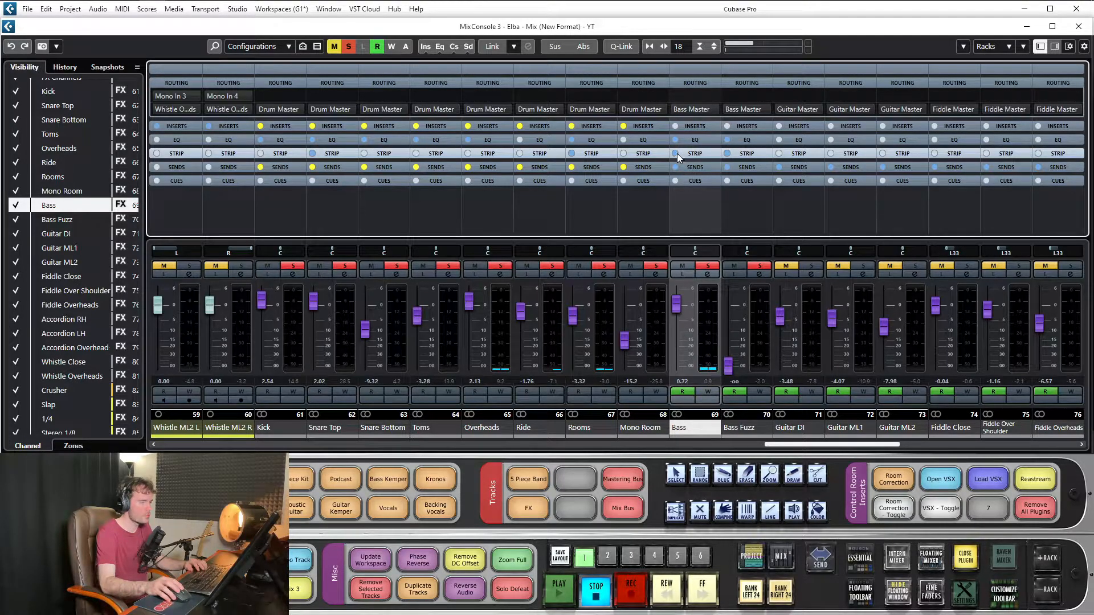
pyautogui.click(705, 124)
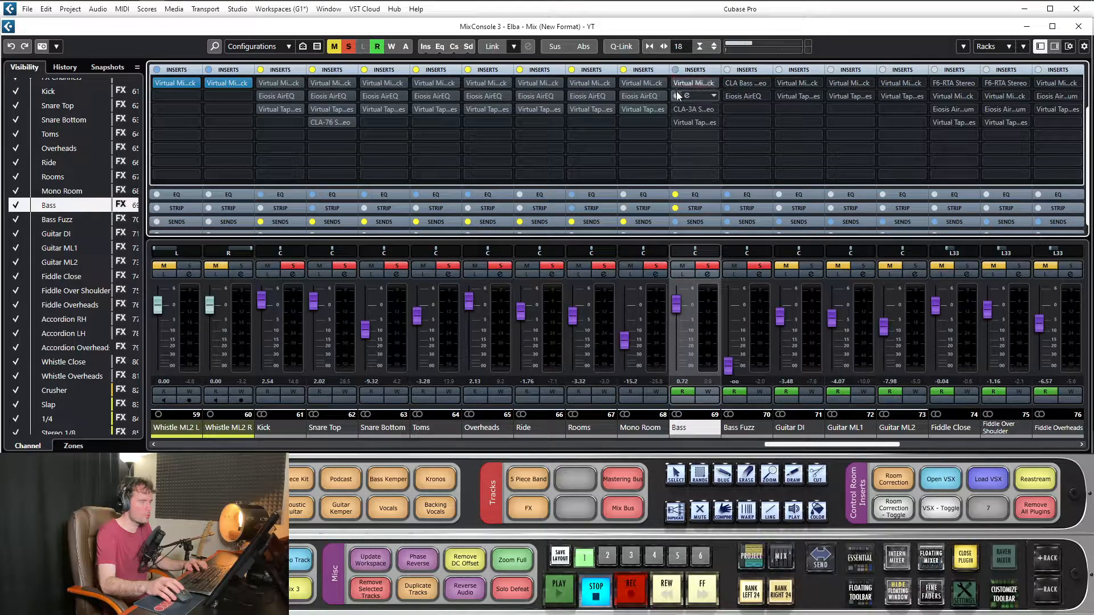
pyautogui.click(679, 121)
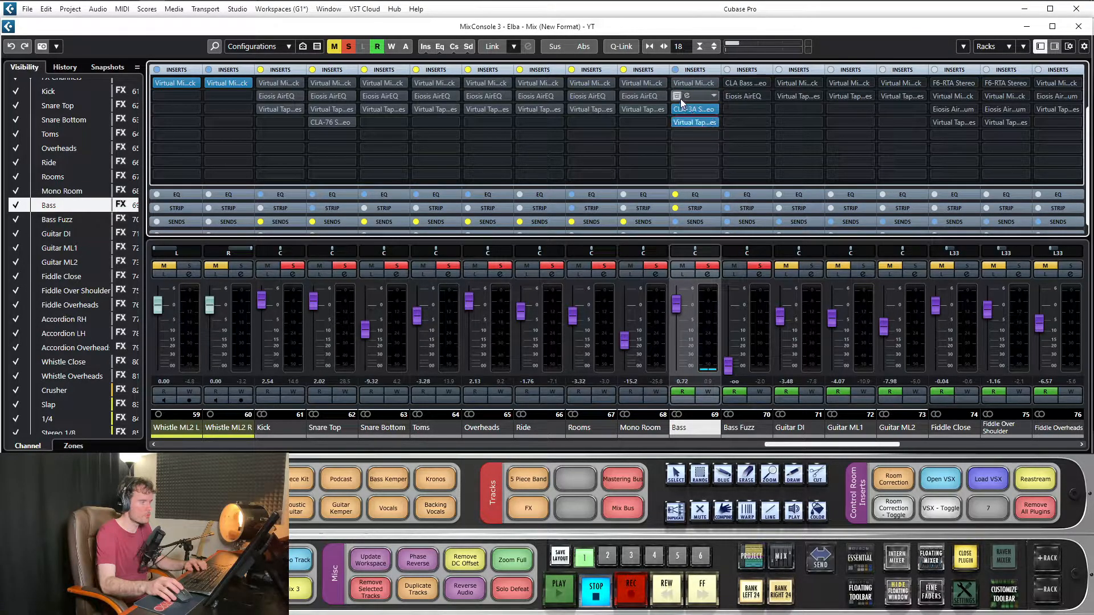
pyautogui.click(677, 97)
pyautogui.click(676, 69)
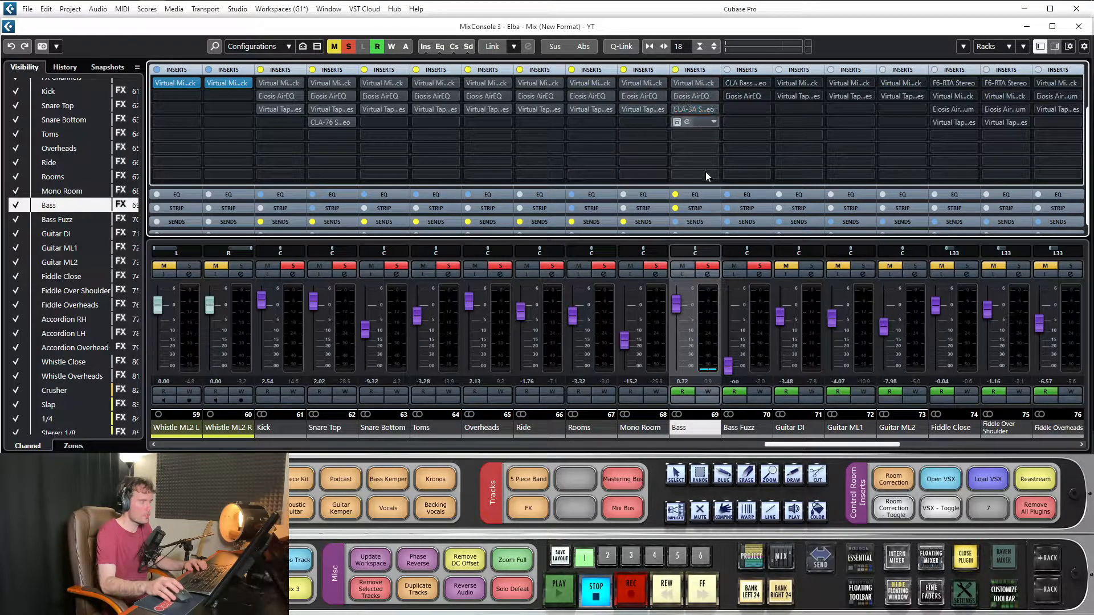
pyautogui.click(675, 208)
pyautogui.click(676, 195)
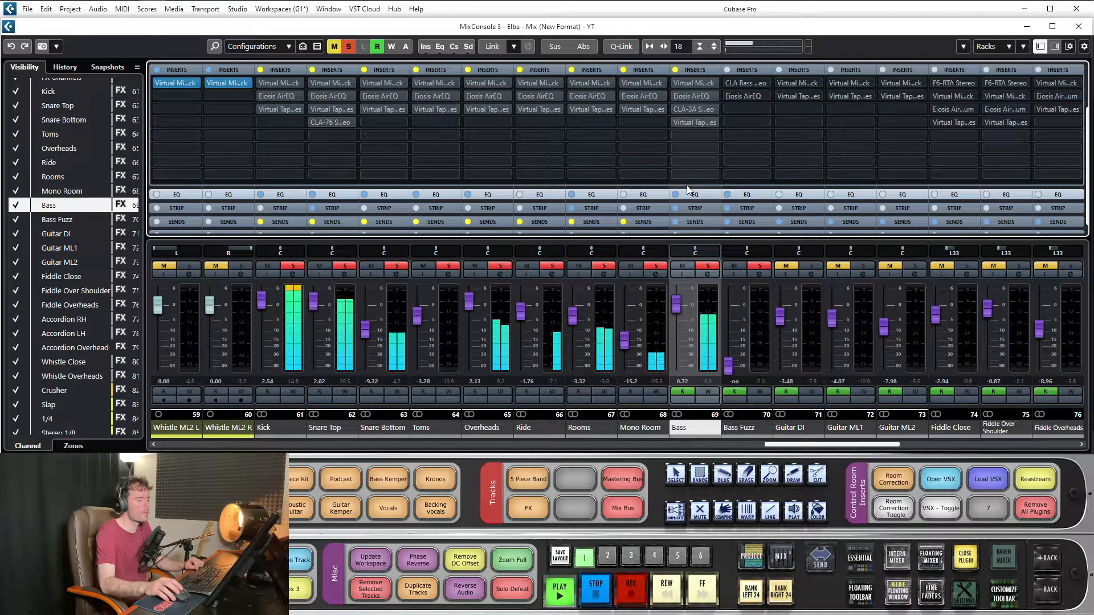
# Bypass the Bass channel's strip and EQ and enable its inserts to compare the plug-in chain during playback
pyautogui.click(675, 208)
pyautogui.click(676, 195)
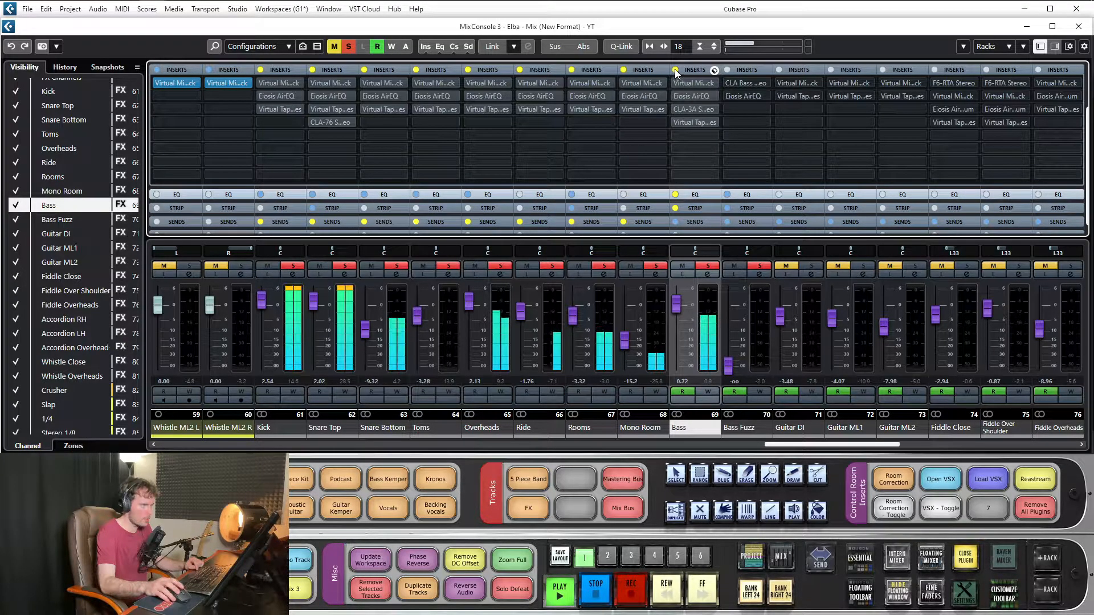
pyautogui.click(675, 69)
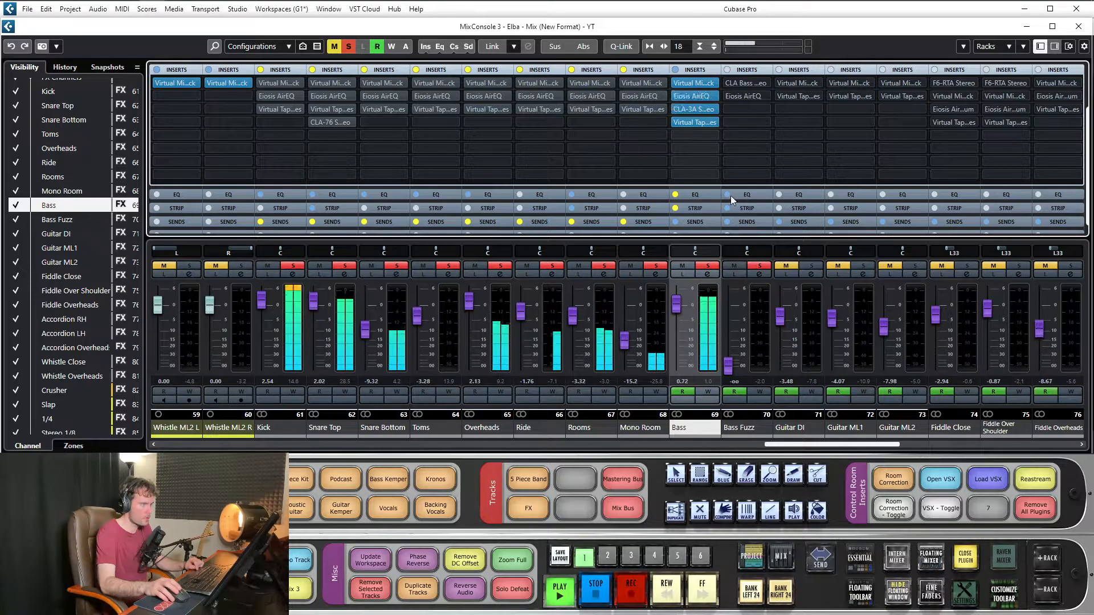
# Level-match Bass by setting its fader to -1.35 for the inserts and 3.57 for the stock EQ and strip, and stop playback
pyautogui.moveTo(676, 311); pyautogui.dragTo(680, 317)
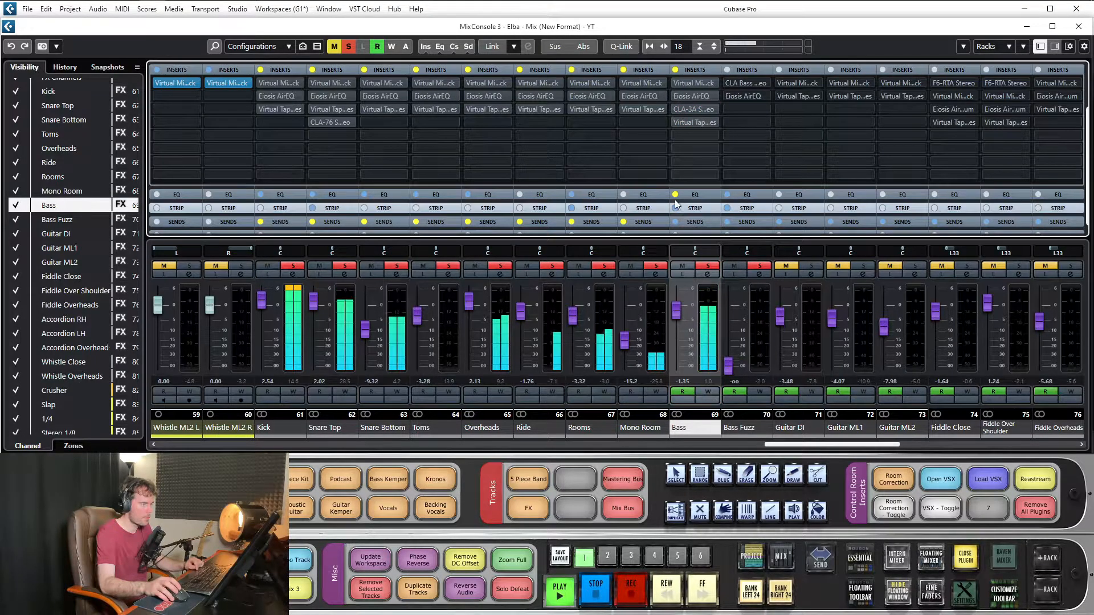
pyautogui.moveTo(678, 310); pyautogui.dragTo(684, 299)
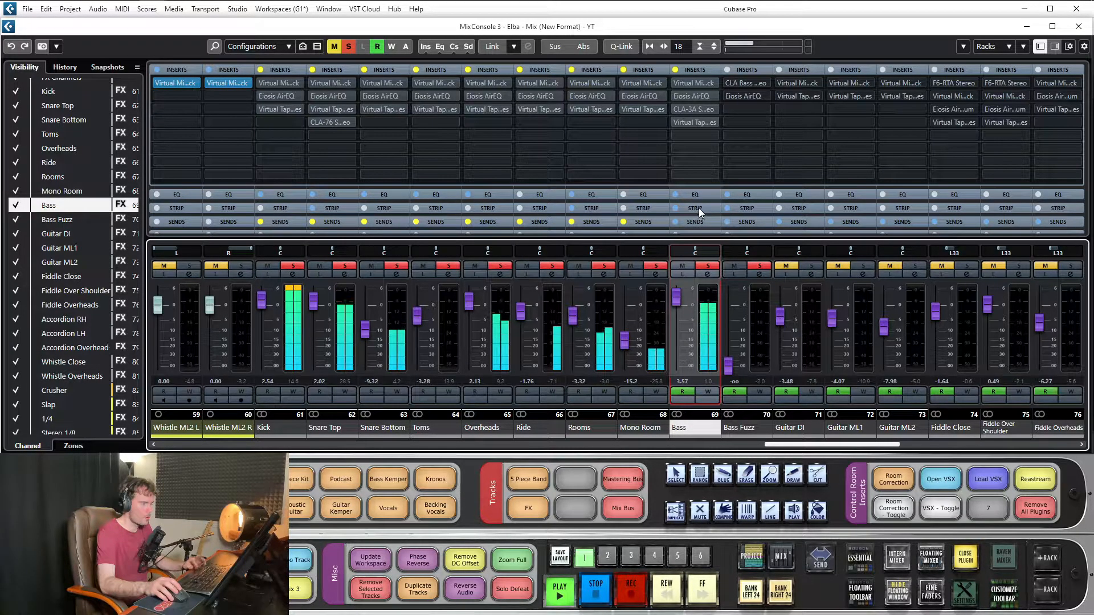
pyautogui.press('space')
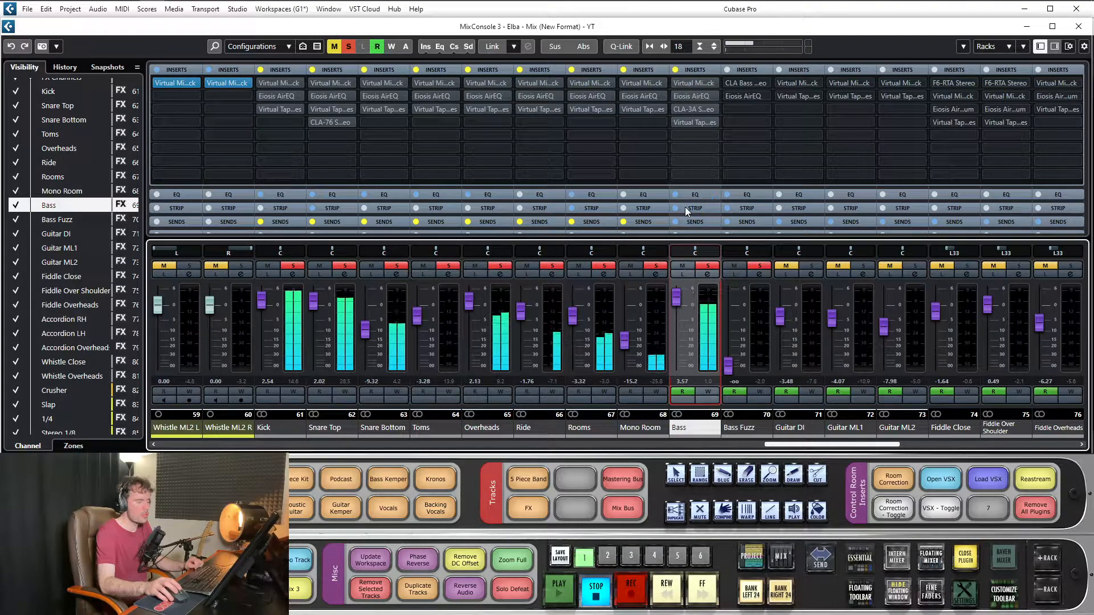
# Open the Bass channel's settings window and examine its channel strip EQ and compressor beside the inserts
pyautogui.click(705, 207)
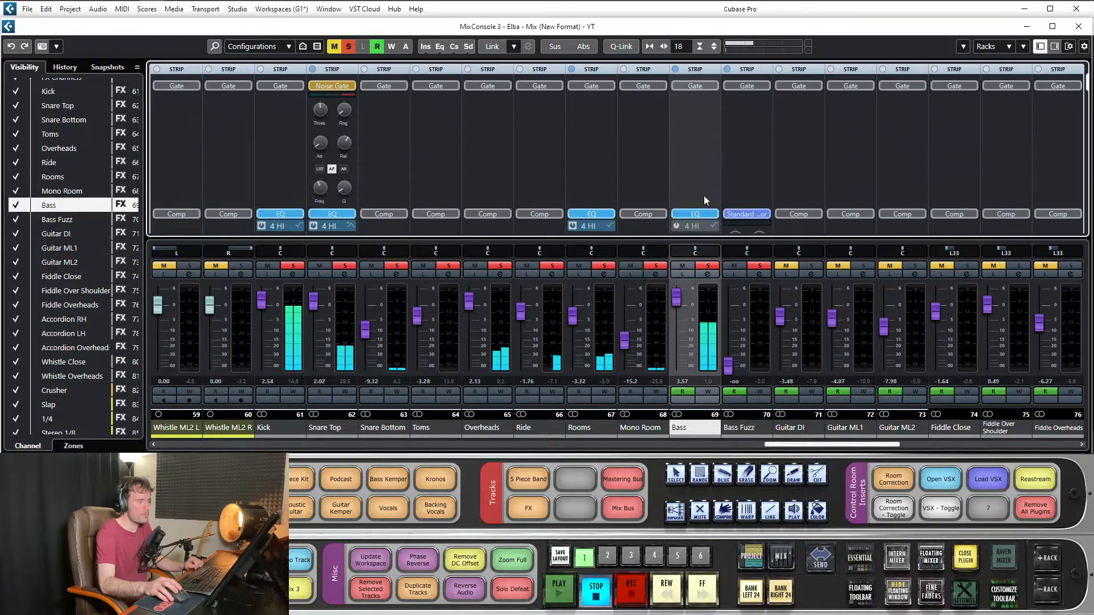
pyautogui.scroll(1, 702, 71)
pyautogui.click(703, 70)
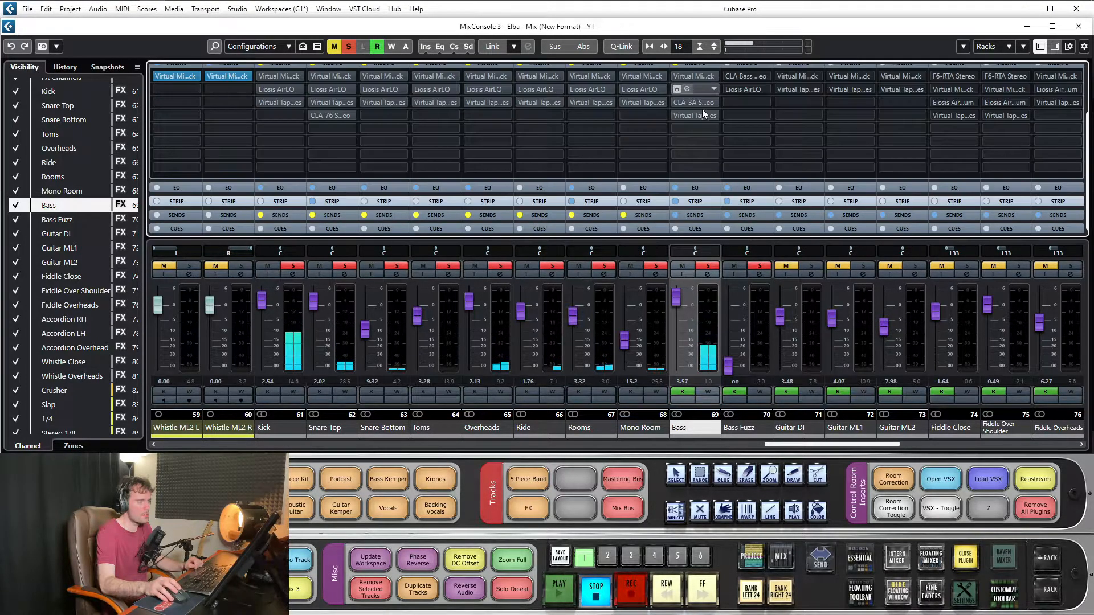
pyautogui.click(708, 274)
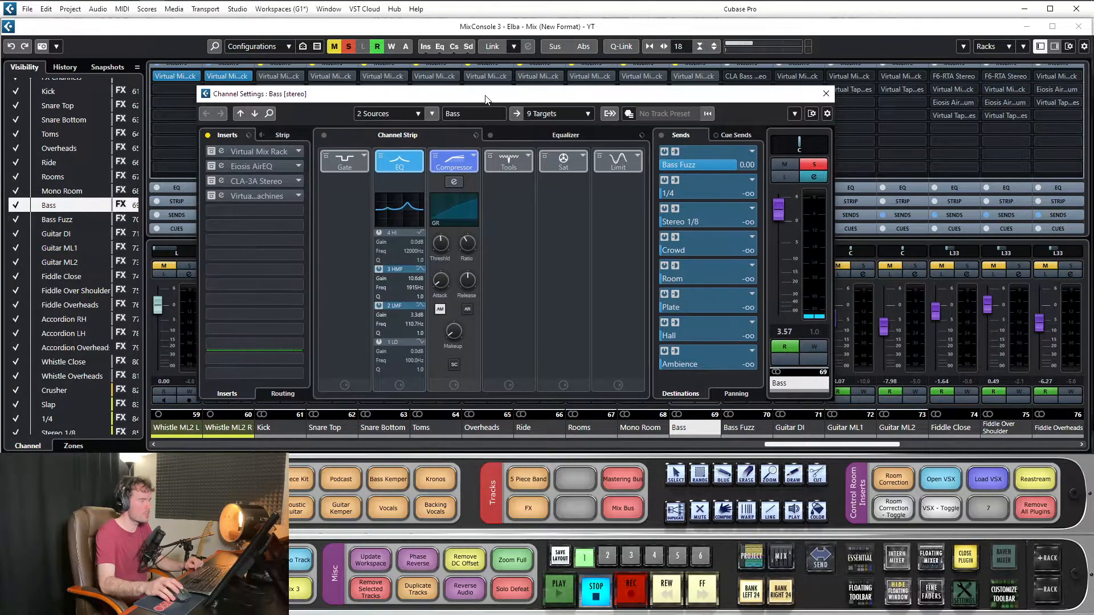
pyautogui.moveTo(502, 109); pyautogui.dragTo(486, 99)
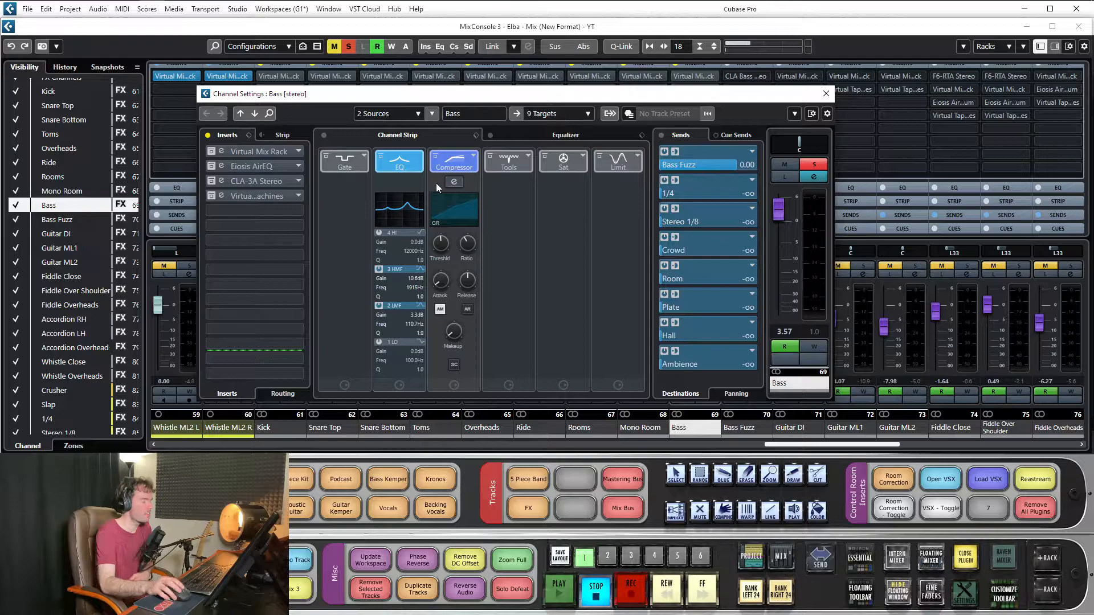
pyautogui.moveTo(415, 95); pyautogui.dragTo(418, 95)
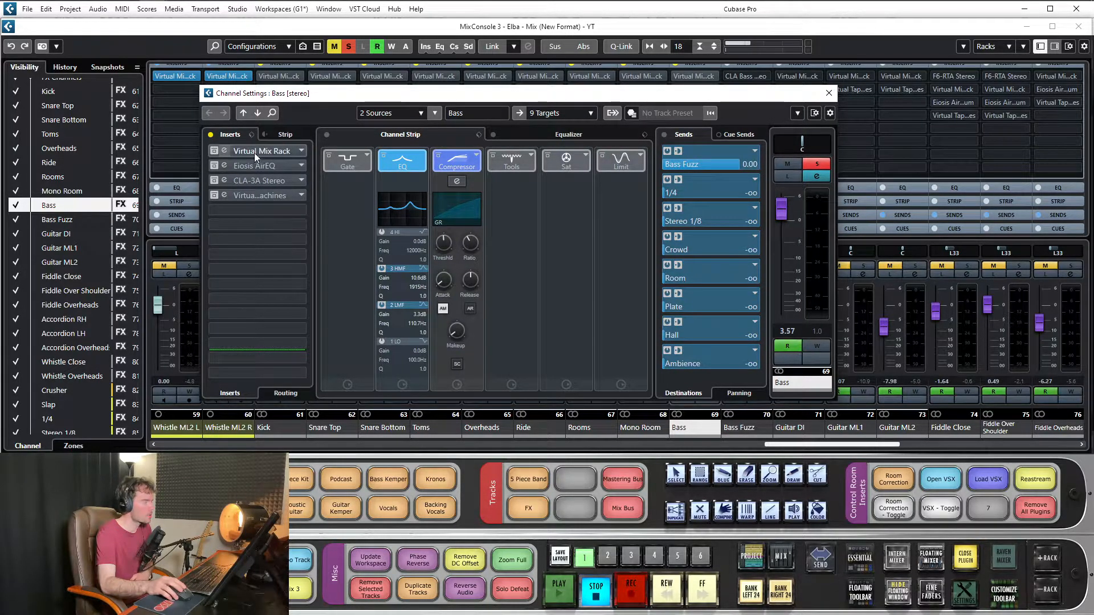
pyautogui.moveTo(534, 96); pyautogui.dragTo(694, 91)
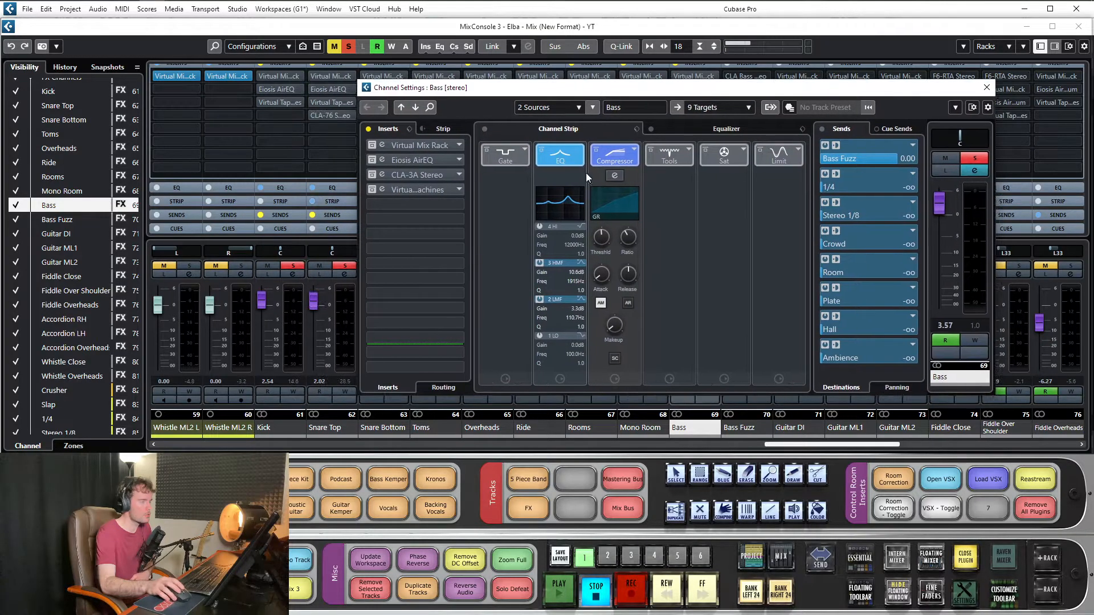
# Examine the Virtual Mix Rack, Eiosis AirEQ and CLA-3A inserts on the Bass channel, closing each plug-in window
pyautogui.click(417, 145)
pyautogui.moveTo(696, 161); pyautogui.dragTo(440, 144)
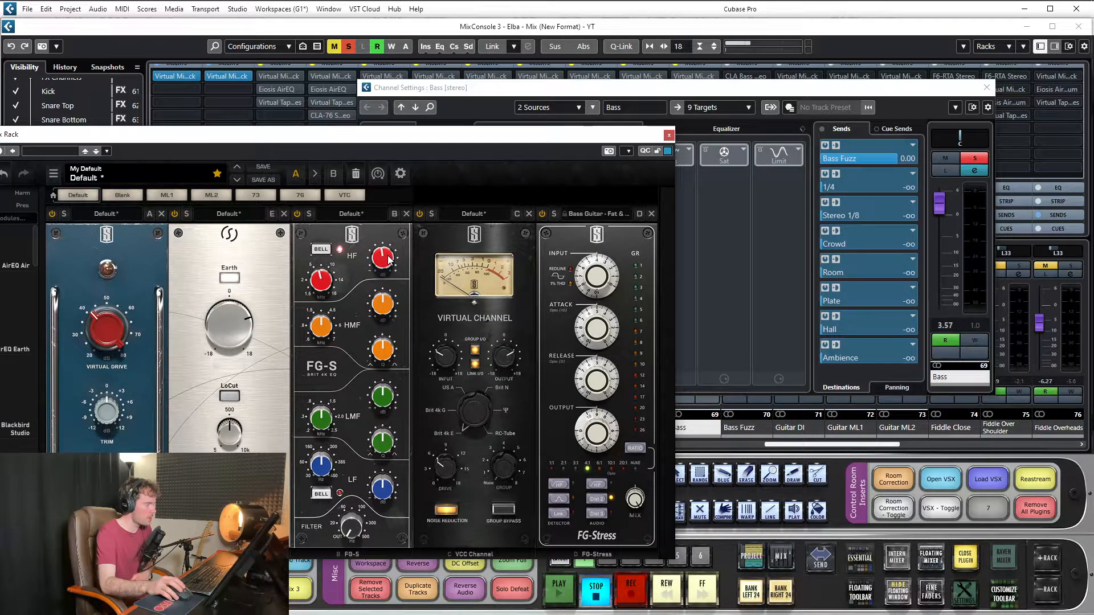
pyautogui.click(668, 135)
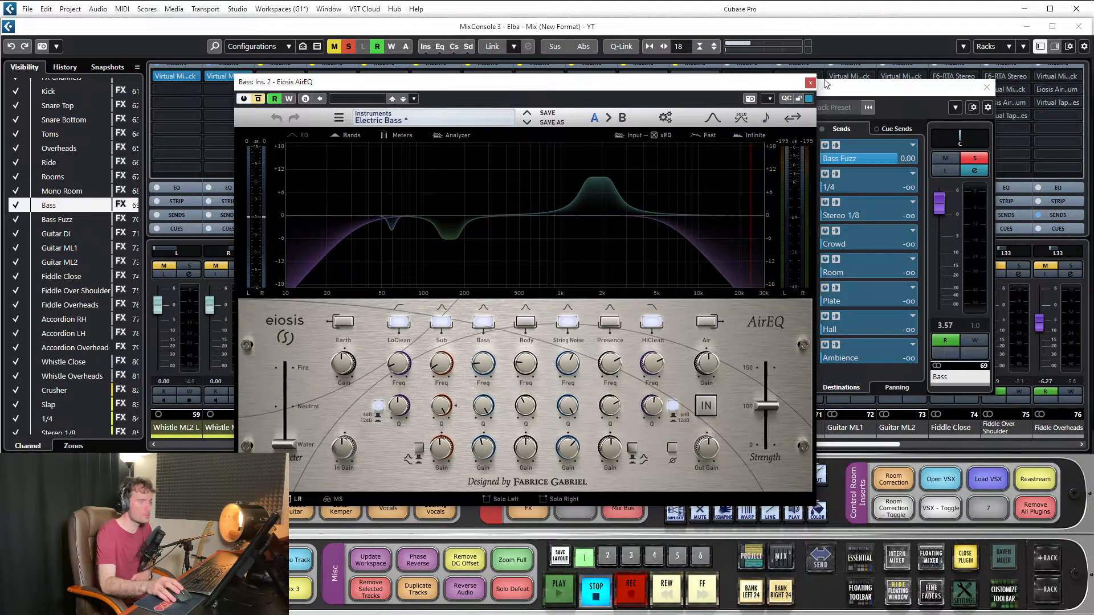
pyautogui.click(810, 83)
pyautogui.click(420, 175)
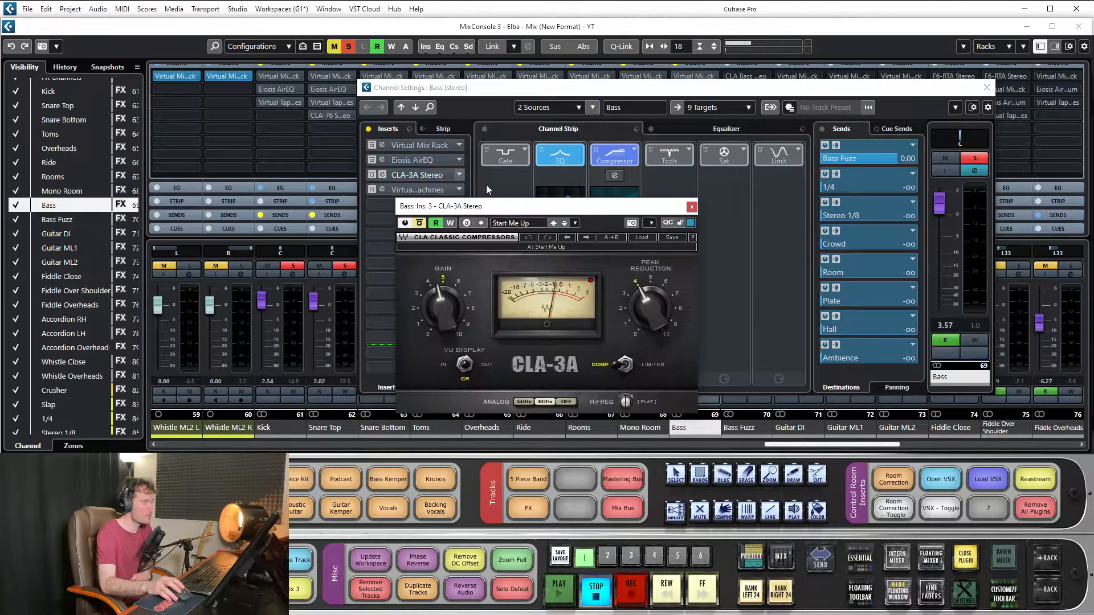
pyautogui.click(691, 207)
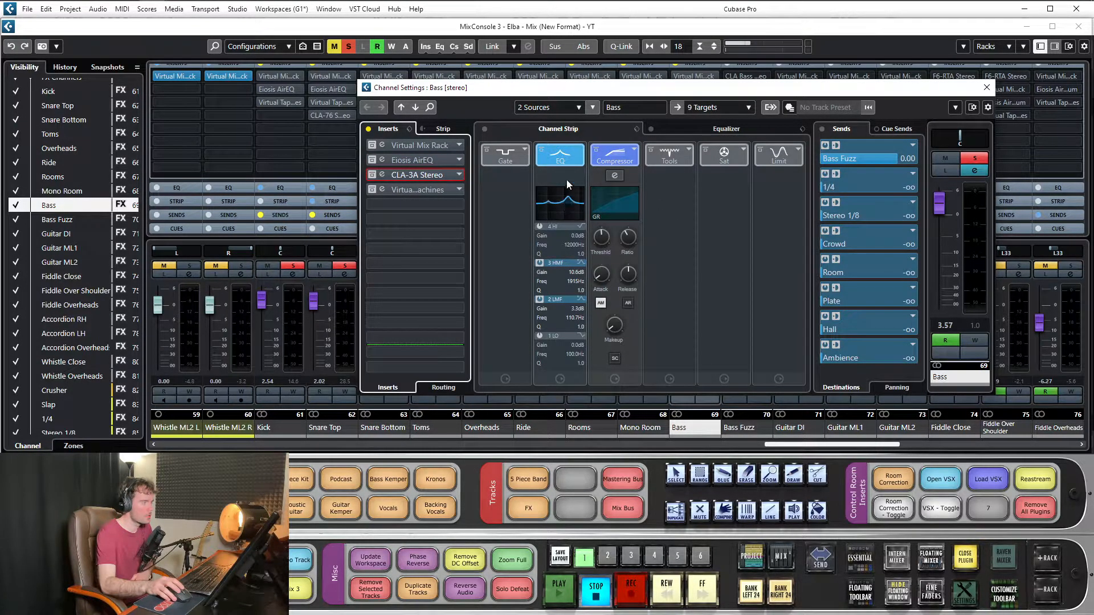
# Look at the Bass channel's equalizer curve and its Virtual Tape Machines insert, then close the plug-in window
pyautogui.click(681, 132)
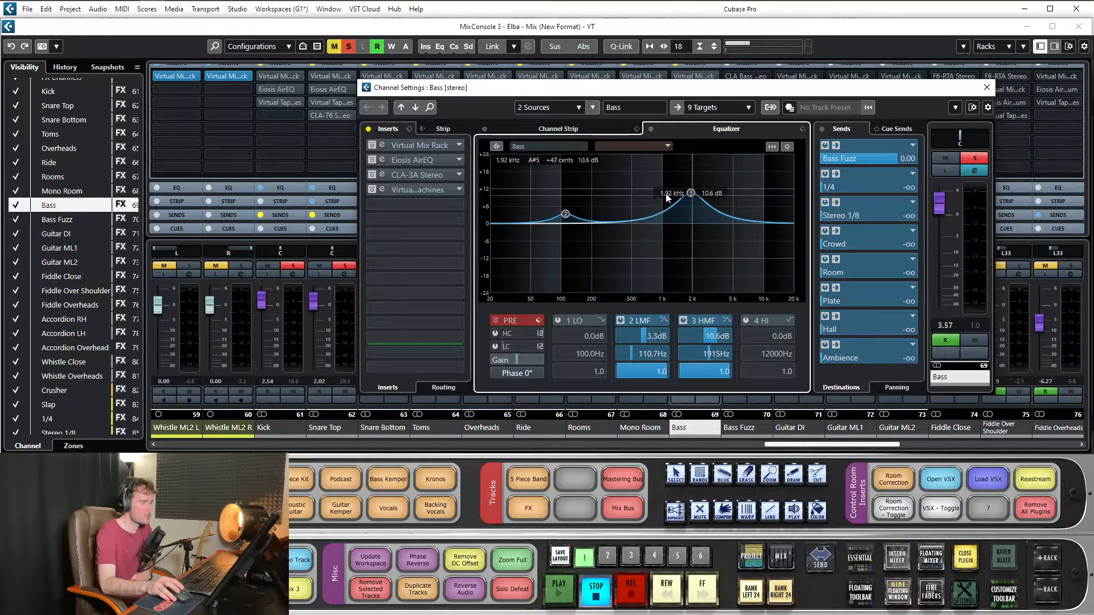
pyautogui.click(582, 135)
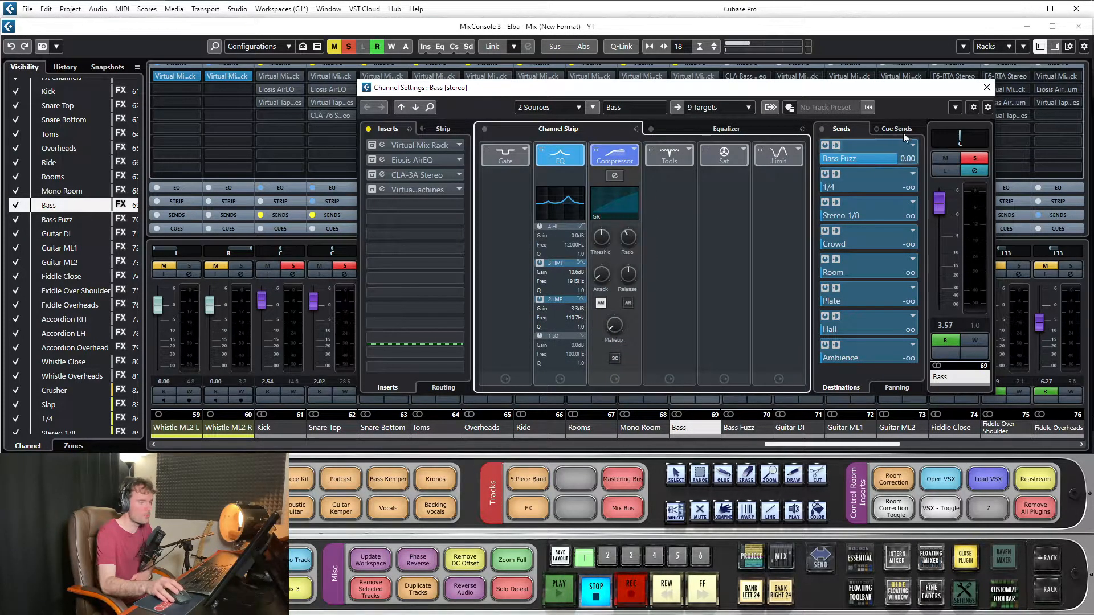
pyautogui.moveTo(884, 95); pyautogui.dragTo(839, 104)
pyautogui.click(370, 199)
pyautogui.moveTo(741, 130)
pyautogui.mouseDown()
pyautogui.moveTo(716, 147)
pyautogui.moveTo(753, 125)
pyautogui.mouseUp()
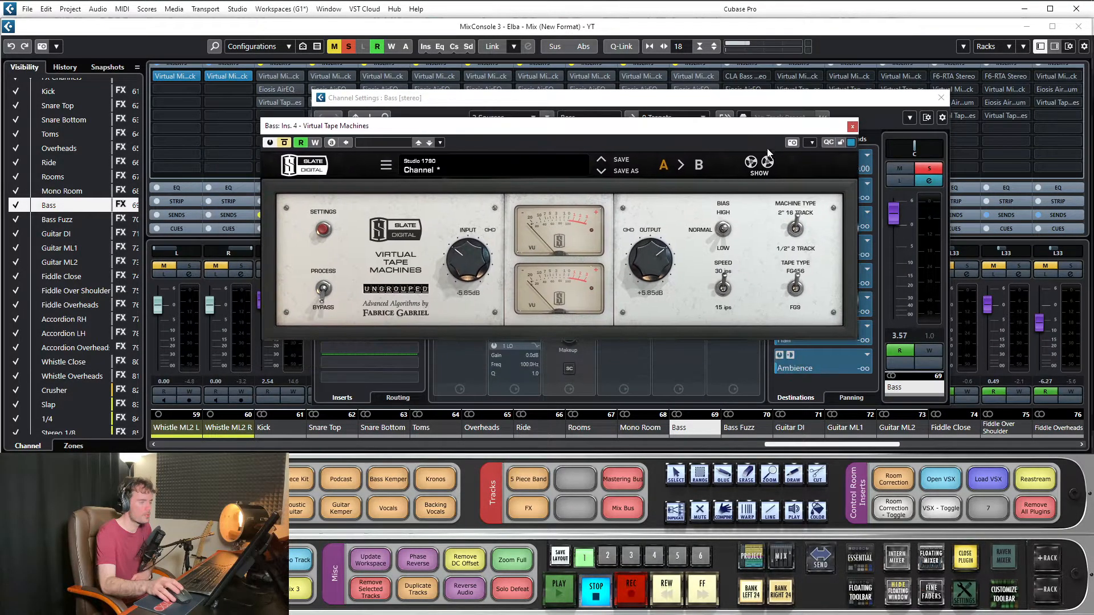
pyautogui.click(852, 126)
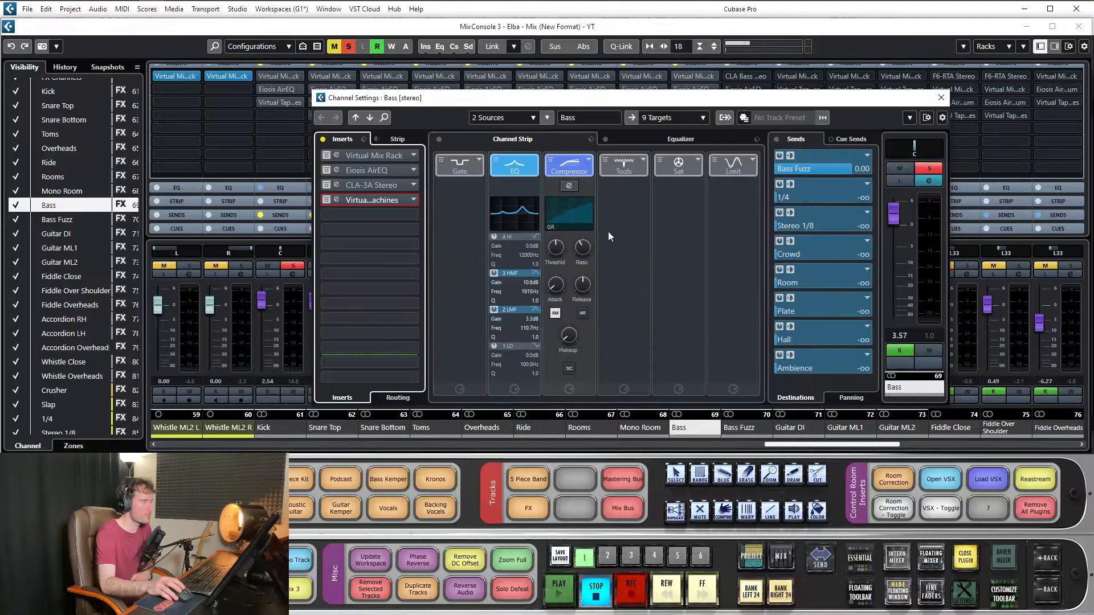
# Examine the Bass channel's Virtual Mix Rack modules again, then close the plug-in and channel settings windows
pyautogui.click(368, 156)
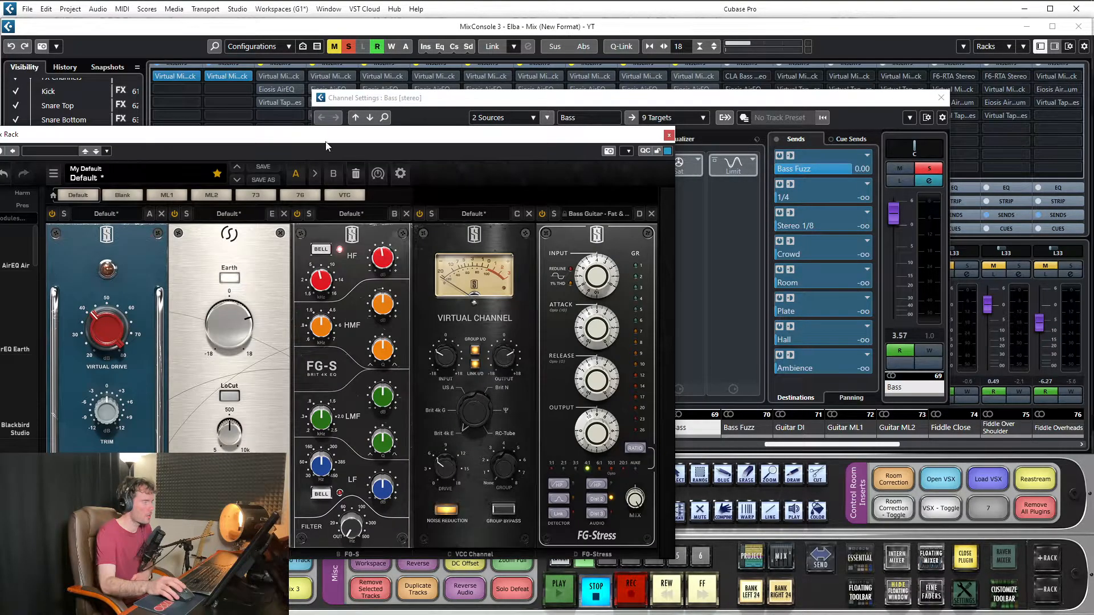
pyautogui.moveTo(326, 146); pyautogui.dragTo(367, 138)
pyautogui.moveTo(556, 234); pyautogui.dragTo(548, 248)
pyautogui.moveTo(675, 233); pyautogui.dragTo(684, 235)
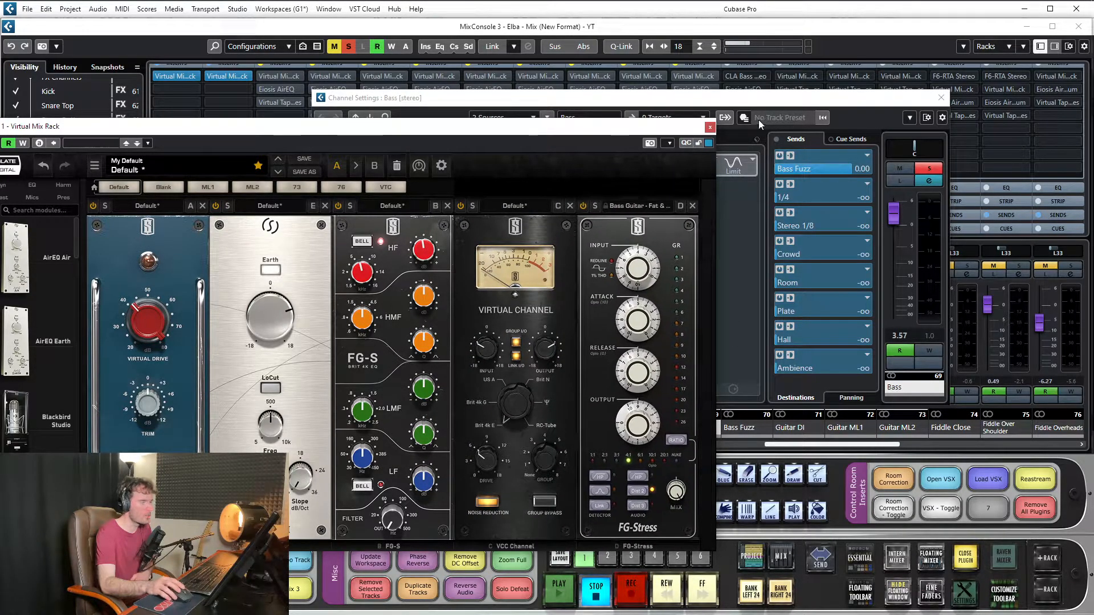
pyautogui.click(710, 127)
pyautogui.click(941, 99)
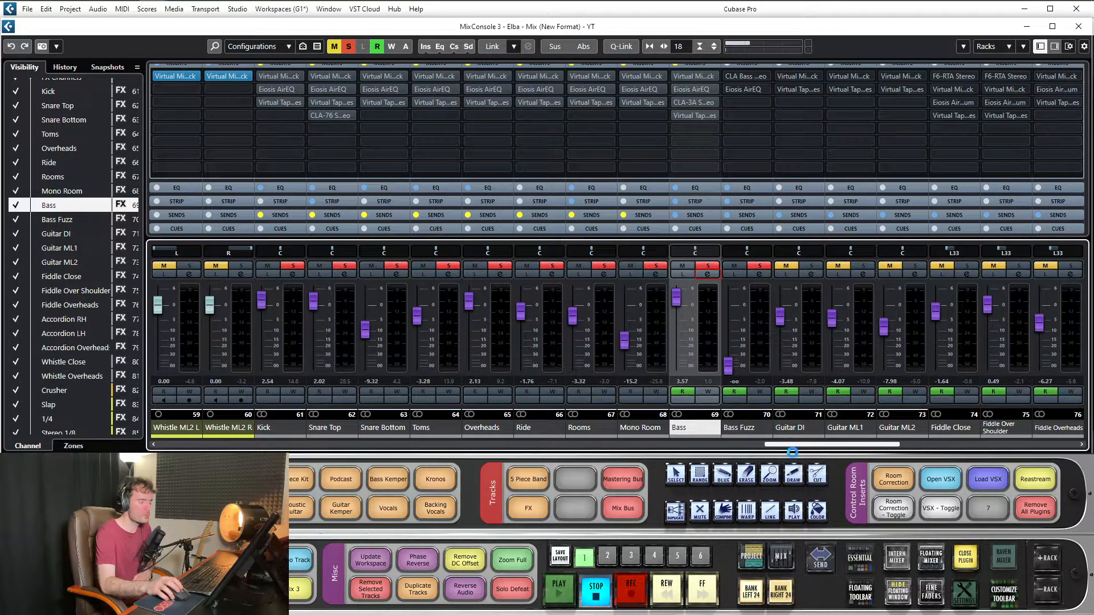
# Switch to the project window and clear all soloed tracks
pyautogui.moveTo(793, 446); pyautogui.dragTo(808, 447)
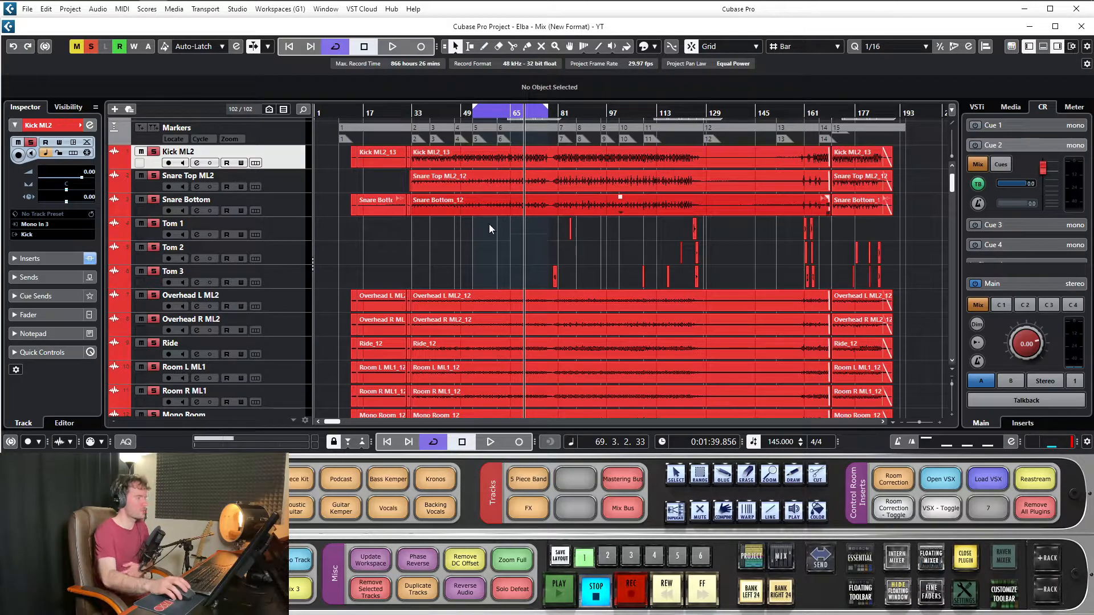
pyautogui.click(446, 248)
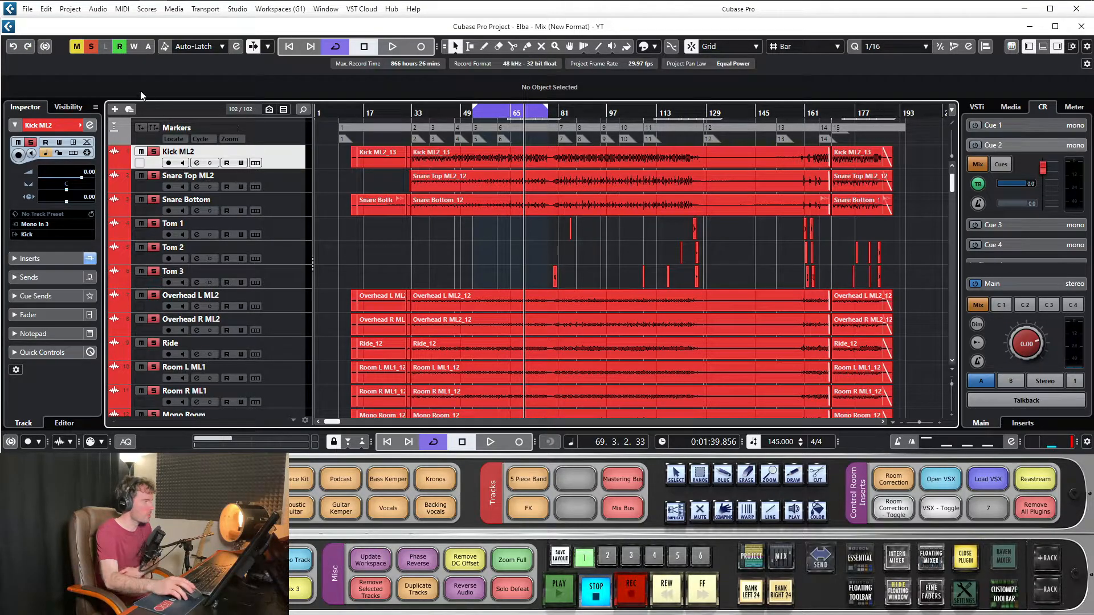
pyautogui.click(91, 47)
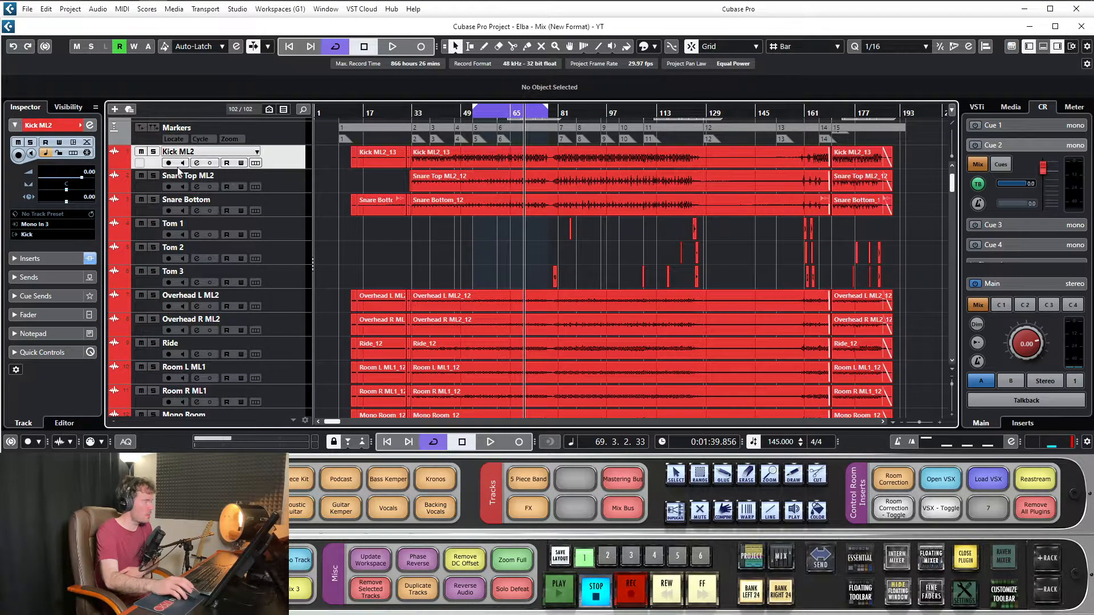